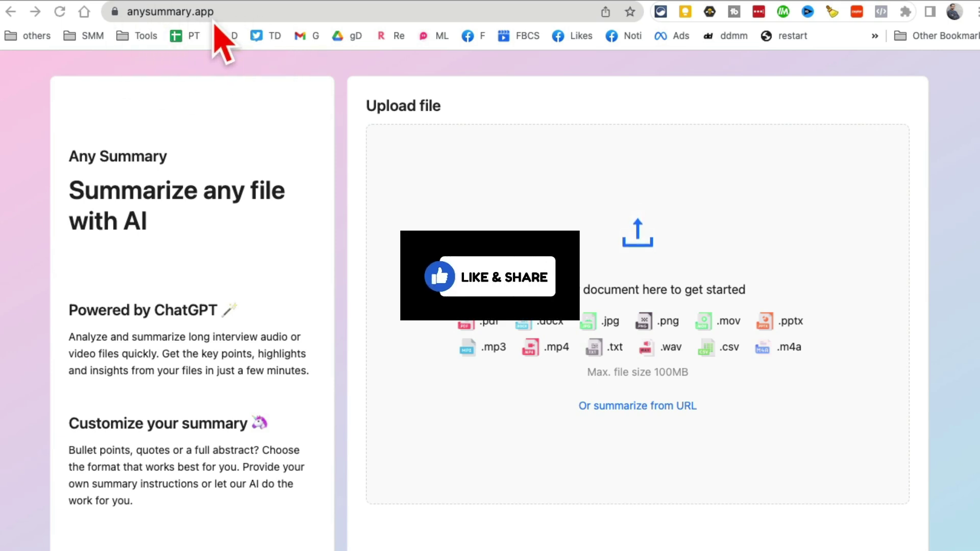
# - Upload 'tiktok marketing tps .pdf' from the Desktop to AnySummary for summarising
pyautogui.click(148, 12)
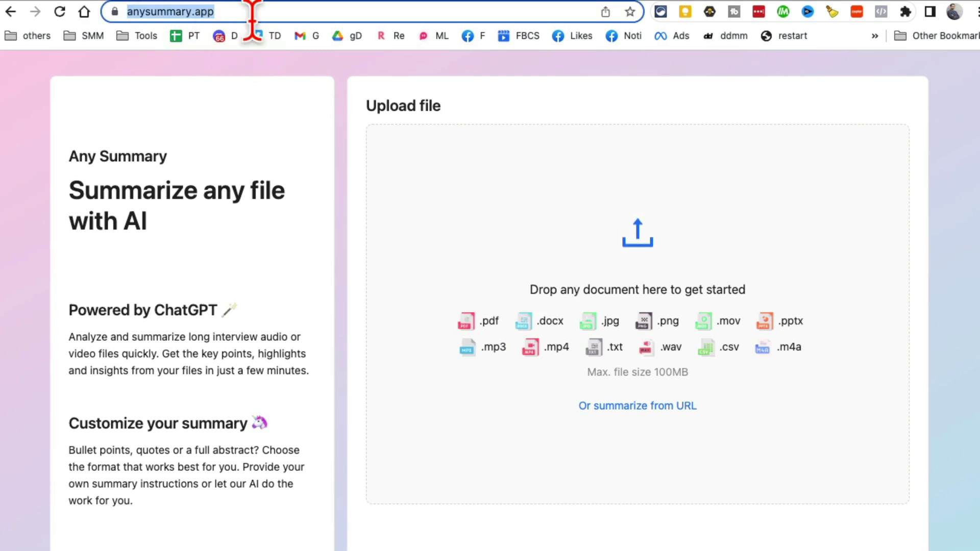
pyautogui.moveTo(143, 192); pyautogui.dragTo(225, 236)
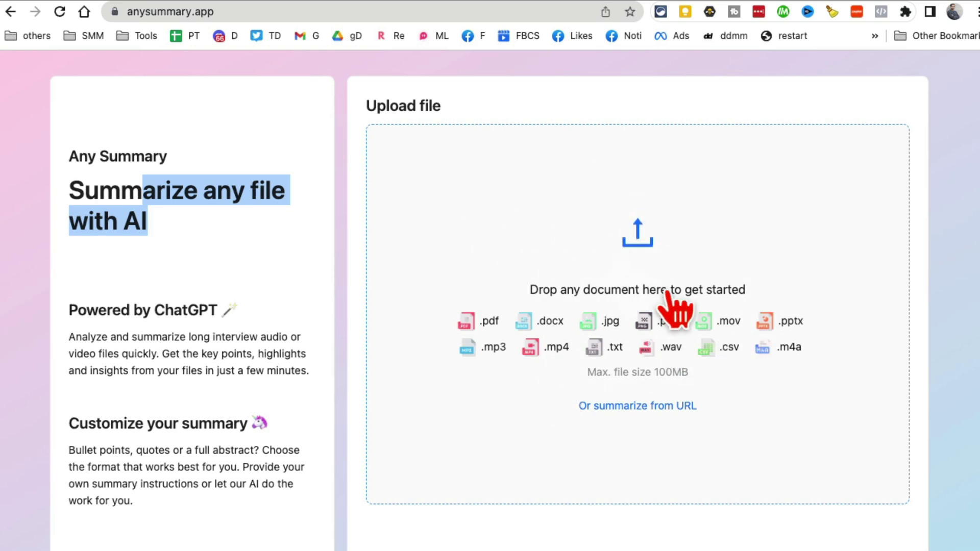
pyautogui.click(658, 232)
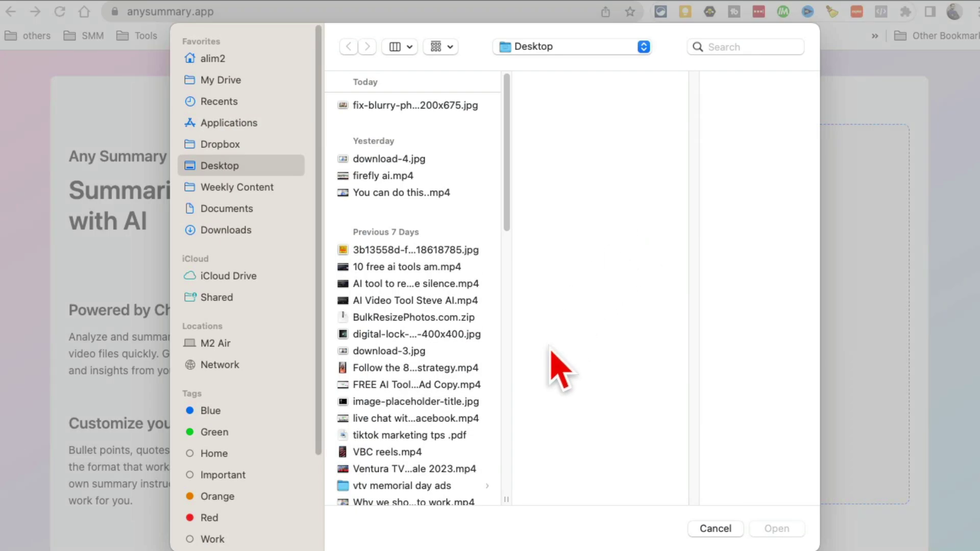
pyautogui.click(462, 435)
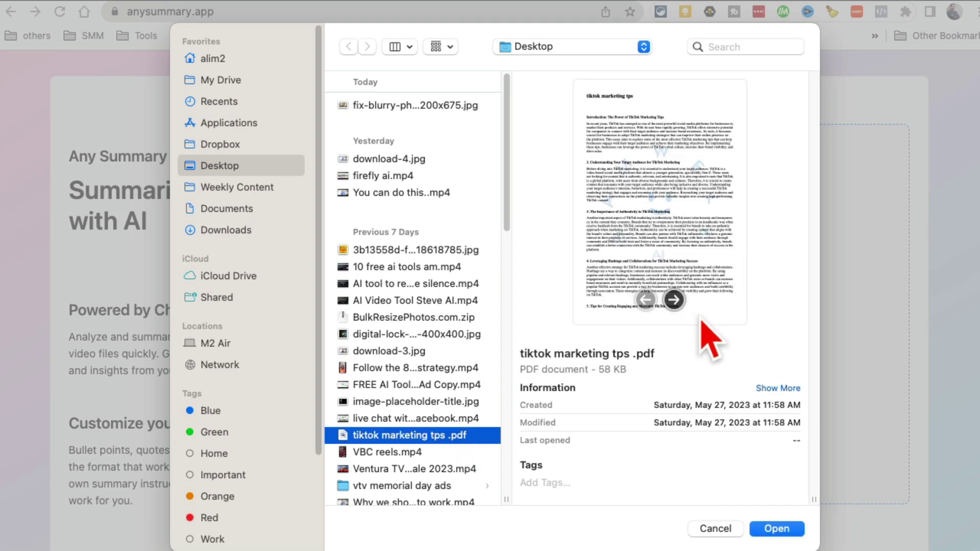
pyautogui.click(776, 528)
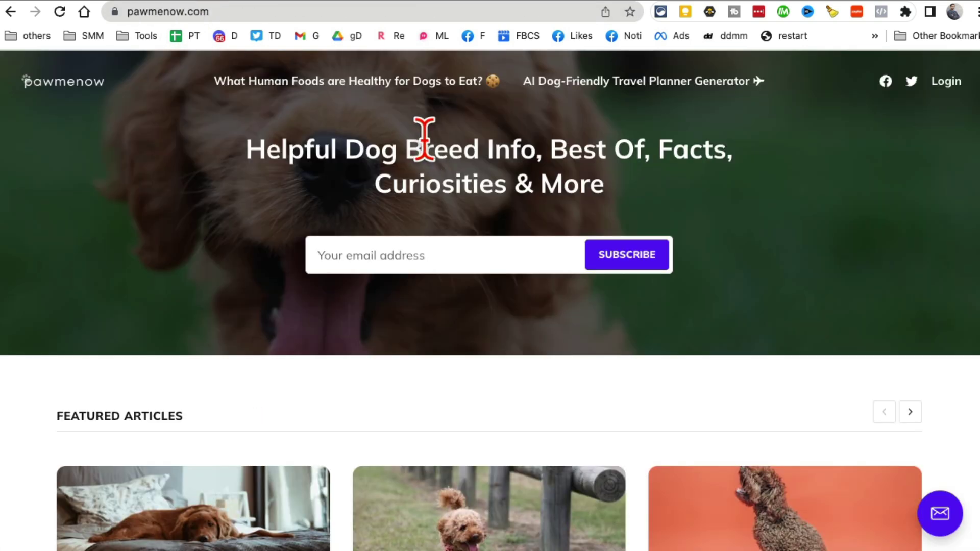
# - Open pawmenow's AI Dog-Friendly Travel Planner Generator page
pyautogui.click(211, 12)
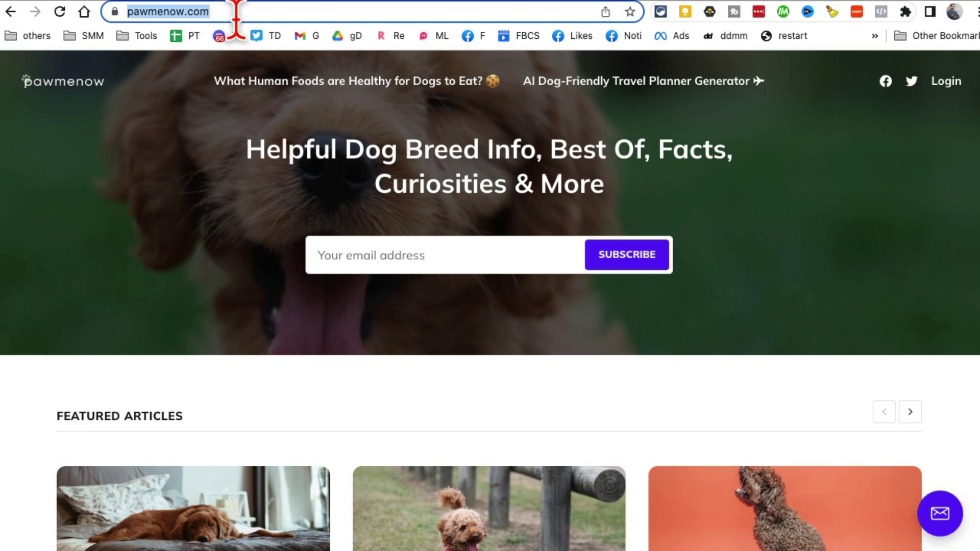
pyautogui.scroll(-12, 516, 250)
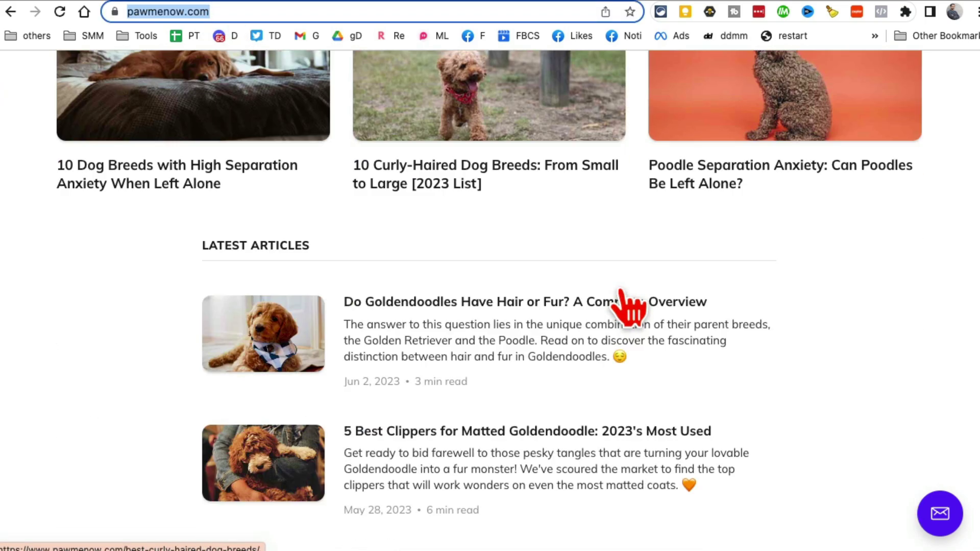
pyautogui.scroll(12, 648, 311)
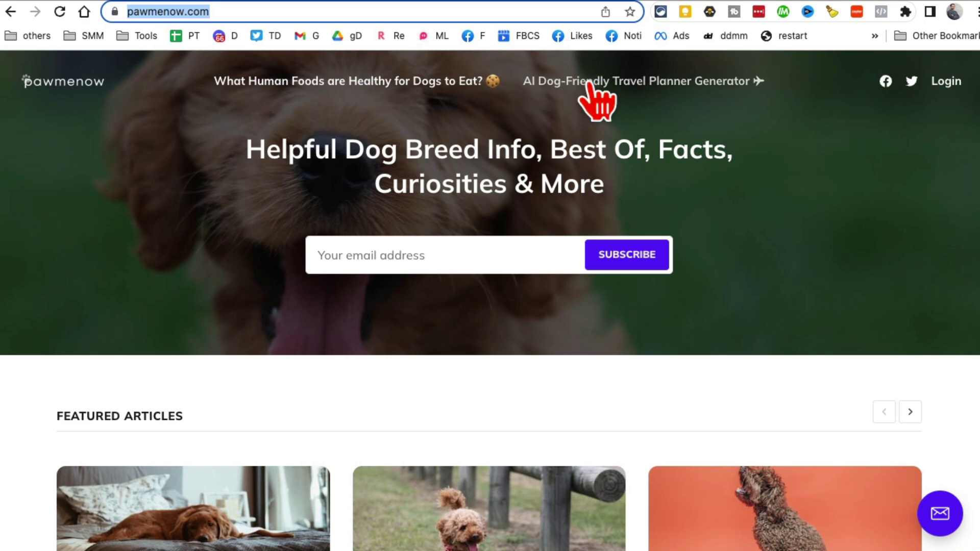
pyautogui.click(615, 87)
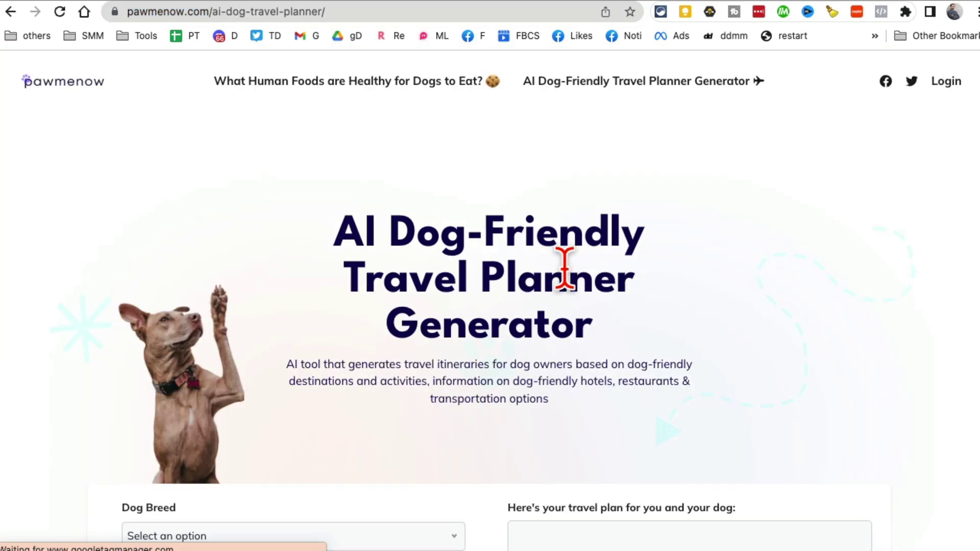
pyautogui.scroll(-3, 684, 329)
pyautogui.scroll(-4, 681, 319)
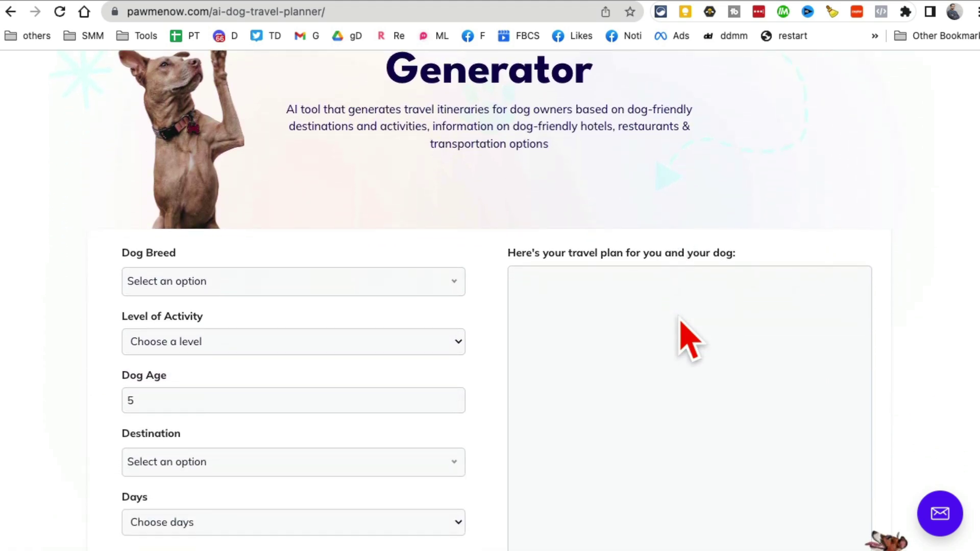
# - Choose American Bully from the Dog Breed list
pyautogui.click(320, 292)
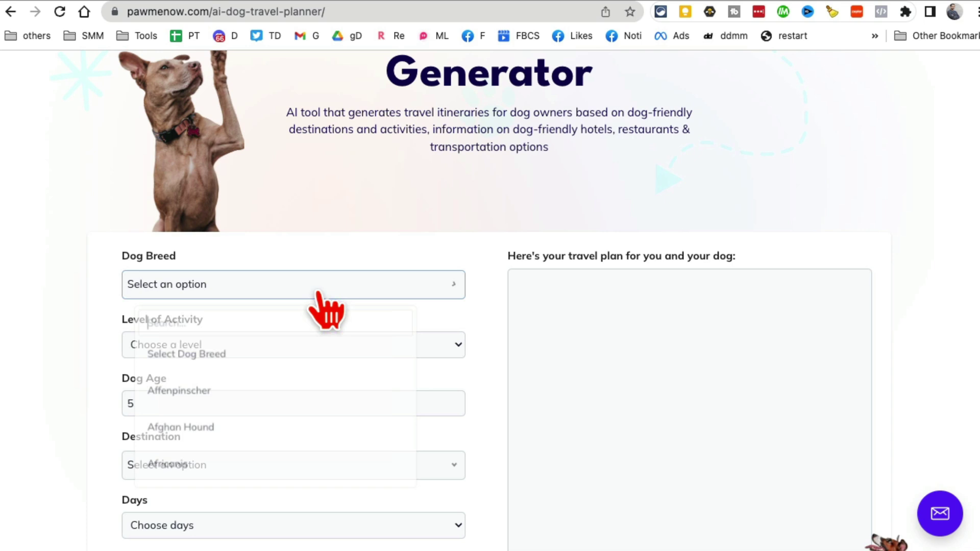
pyautogui.scroll(-3, 337, 416)
pyautogui.scroll(-4, 330, 405)
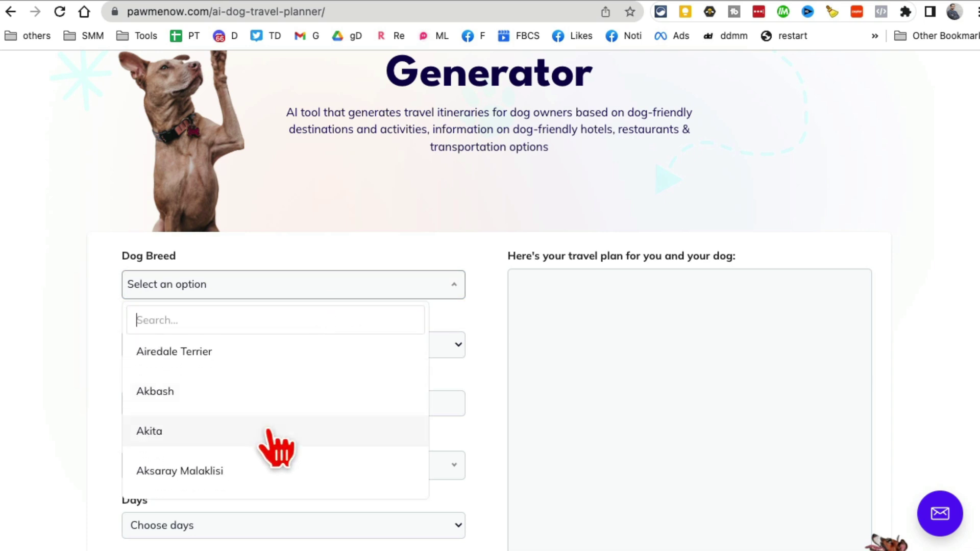
pyautogui.scroll(-5, 301, 434)
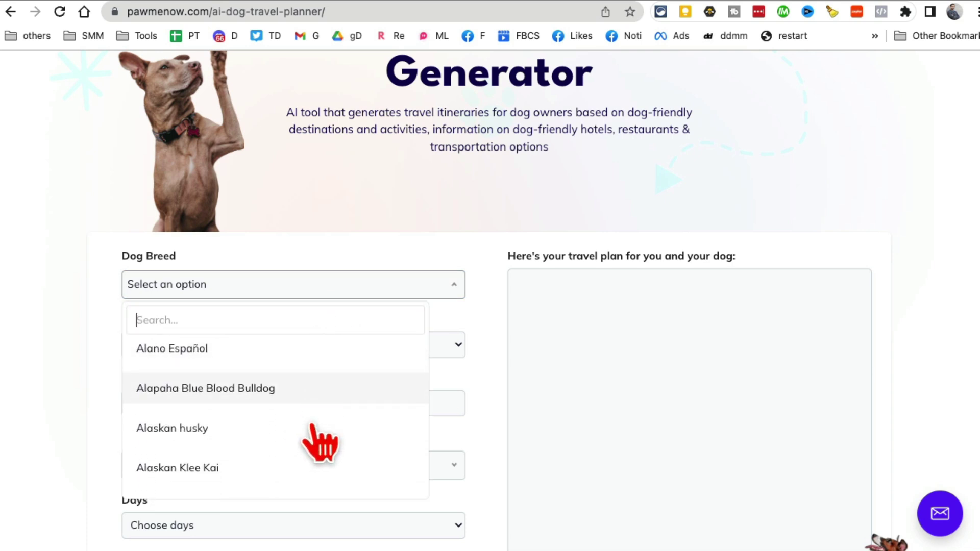
pyautogui.scroll(-1, 311, 425)
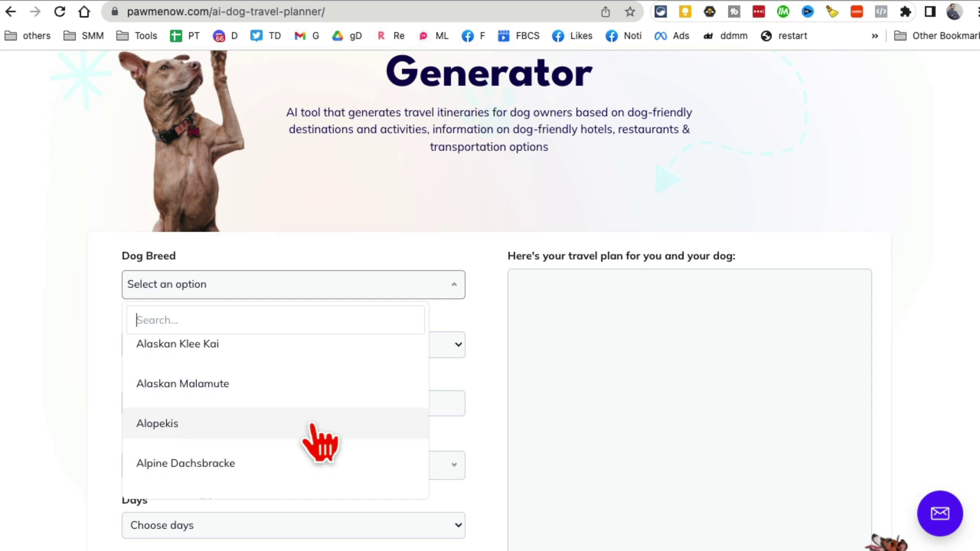
pyautogui.scroll(-3, 329, 398)
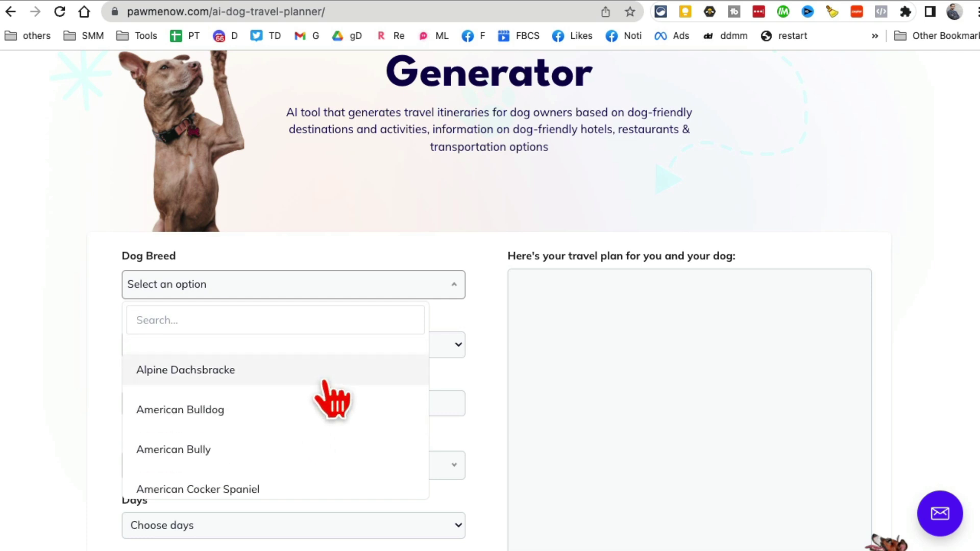
pyautogui.click(263, 449)
pyautogui.scroll(-1, 38, 364)
pyautogui.scroll(-2, 38, 364)
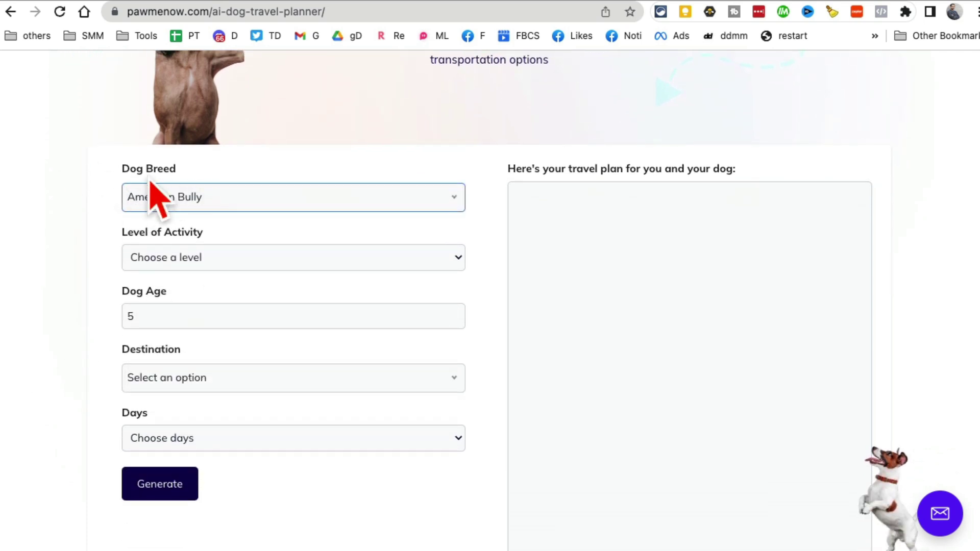
# - Set the activity level to Low, leaving dog age at 5
pyautogui.click(240, 260)
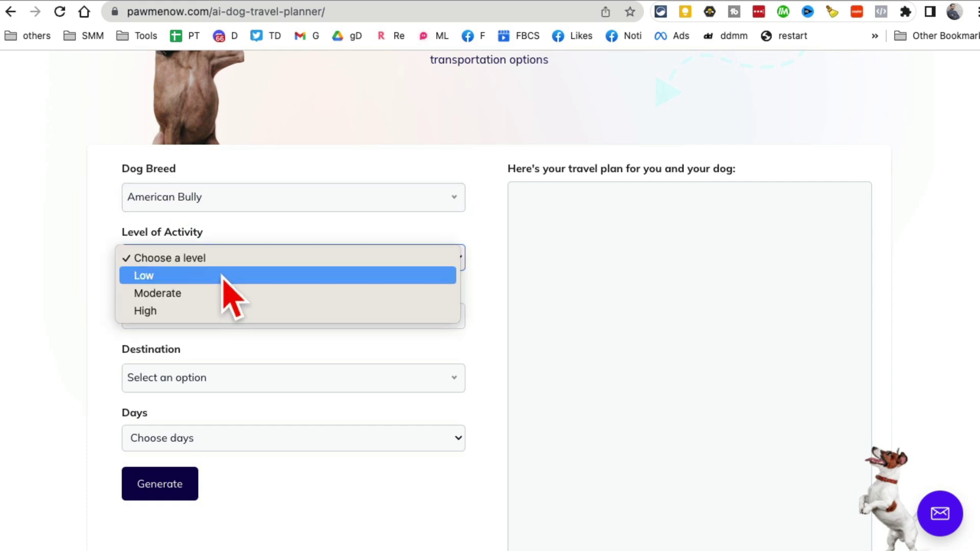
pyautogui.click(233, 284)
pyautogui.click(262, 313)
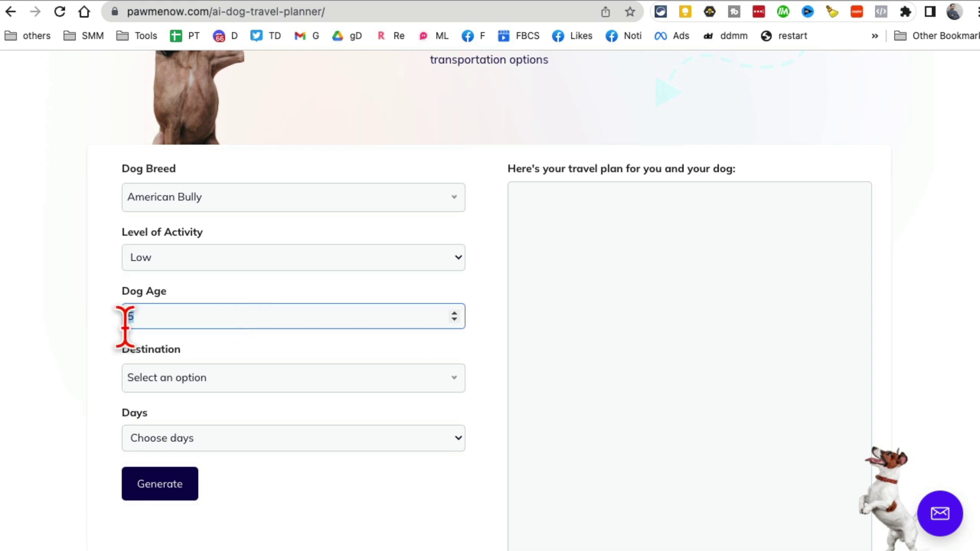
# - Search 'new yo' and pick Long Beach (New York) as the destination
pyautogui.click(253, 382)
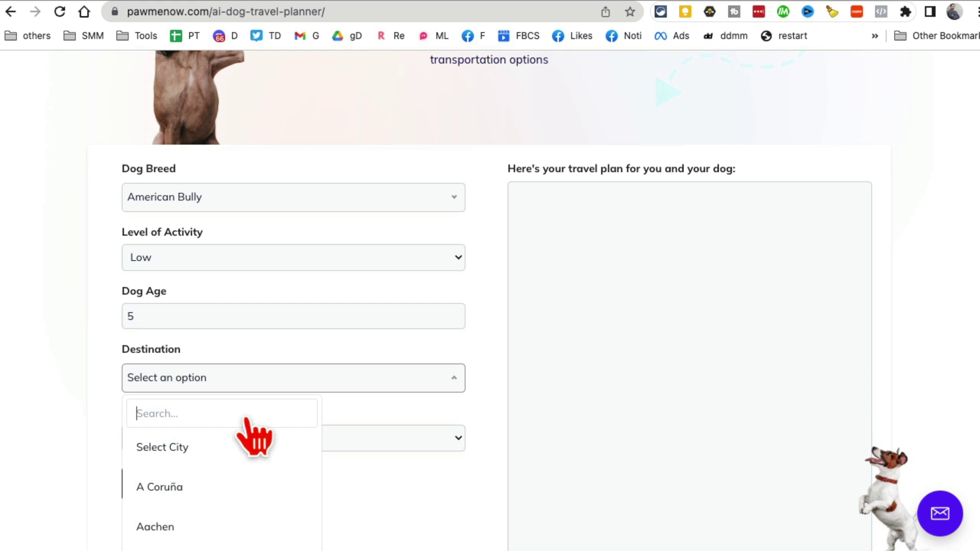
pyautogui.write('new yoprk')
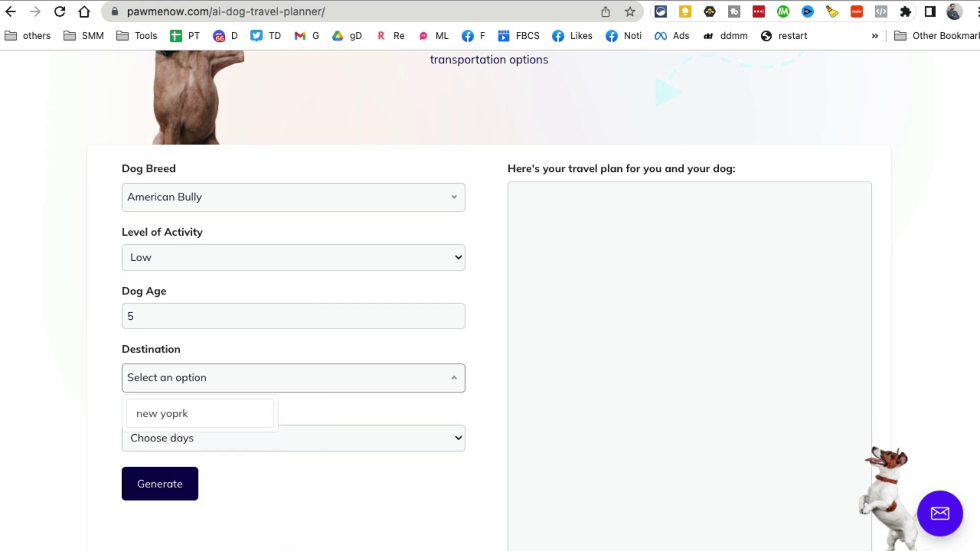
pyautogui.press('BackSpace')
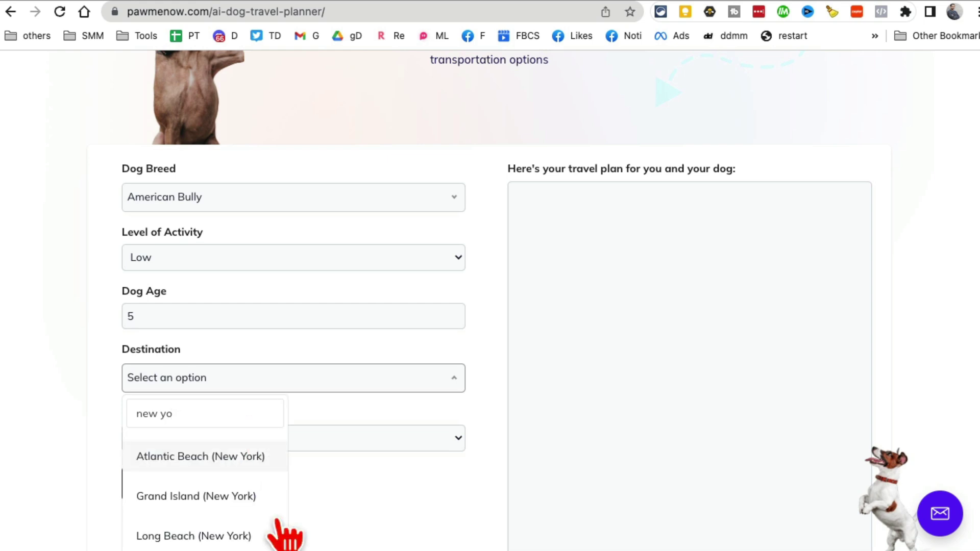
pyautogui.click(217, 535)
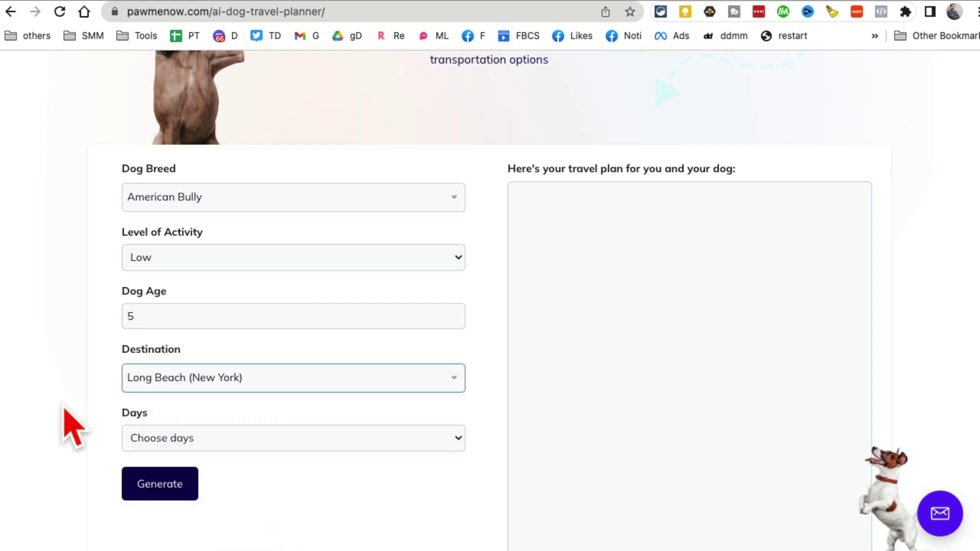
pyautogui.scroll(-1, 212, 443)
# - Set the trip length to 2 days
pyautogui.click(220, 425)
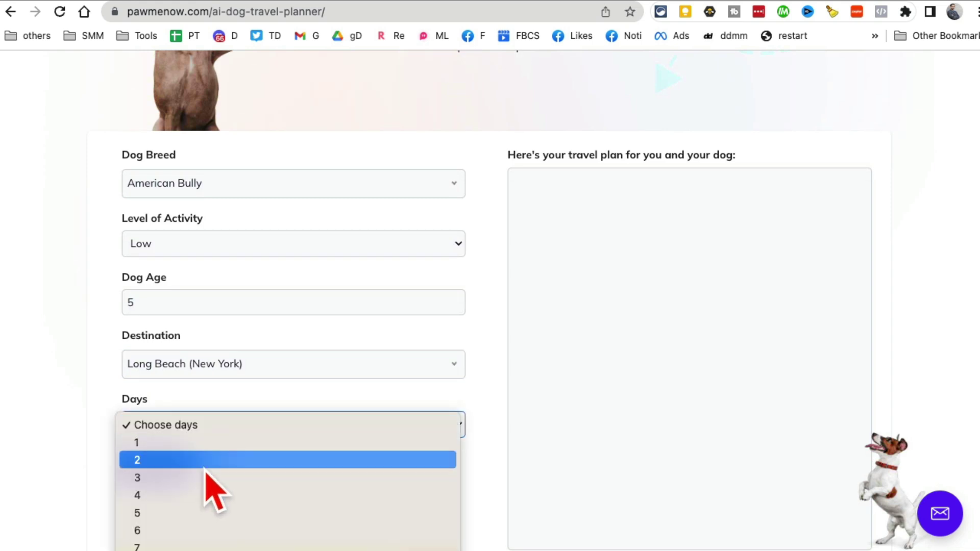
pyautogui.click(206, 442)
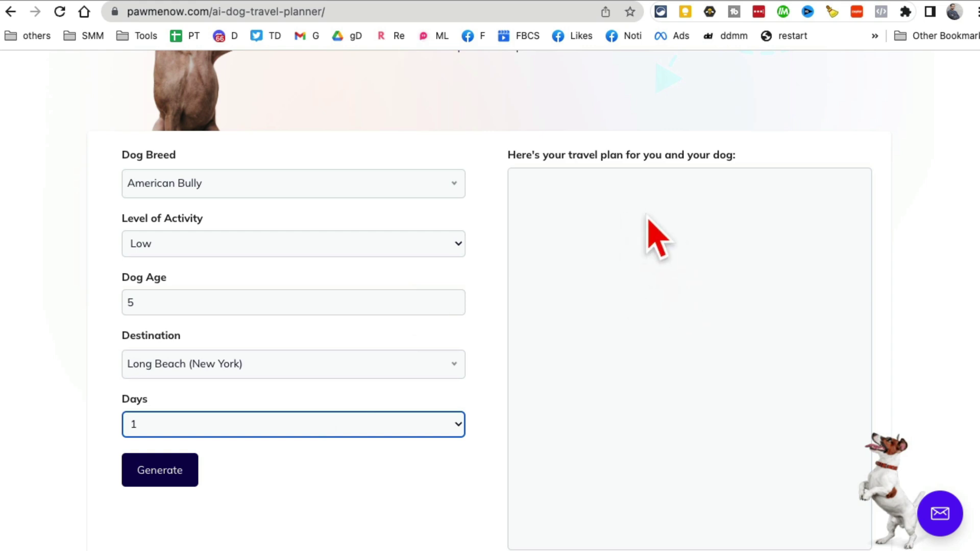
pyautogui.click(357, 425)
pyautogui.click(385, 469)
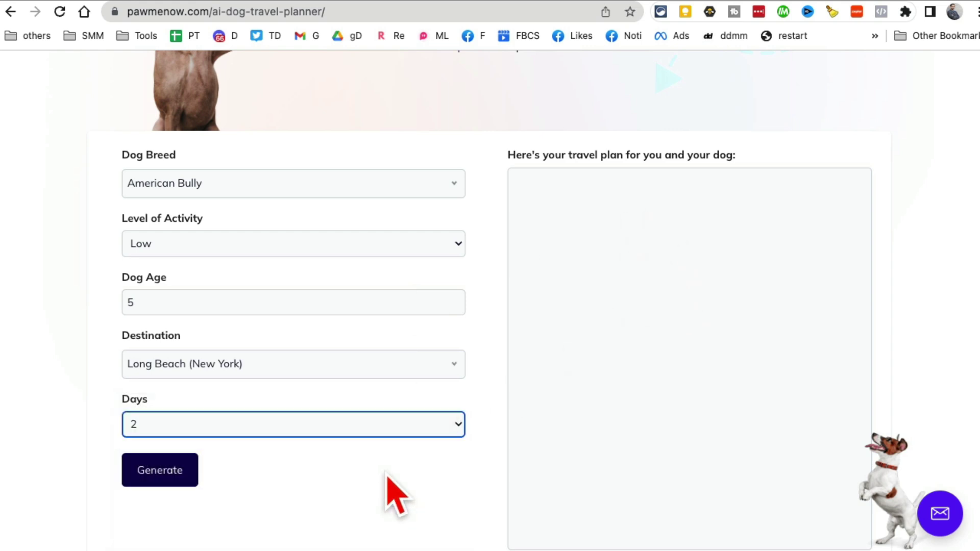
# - Generate the two-day dog-friendly travel plan for Long Beach (New York)
pyautogui.click(173, 472)
pyautogui.scroll(-3, 717, 344)
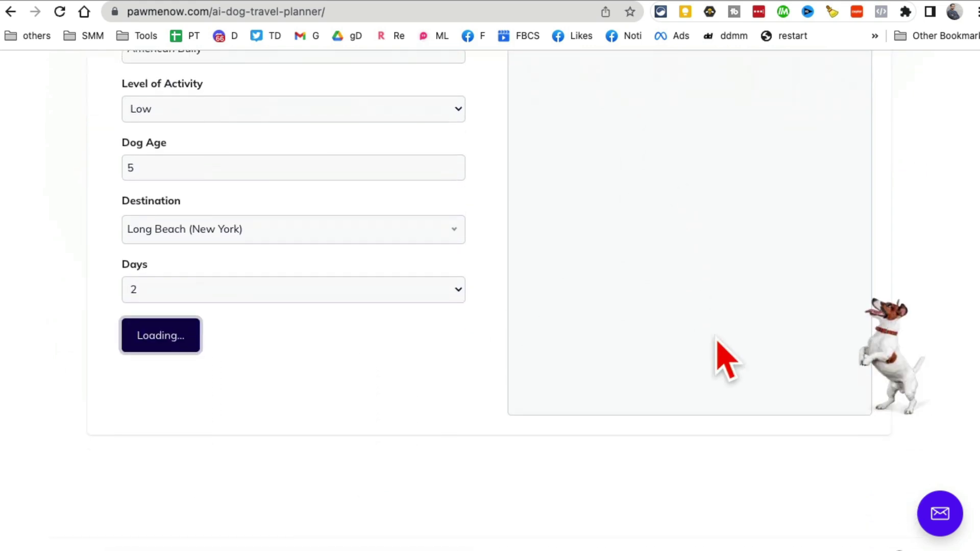
pyautogui.scroll(2, 633, 235)
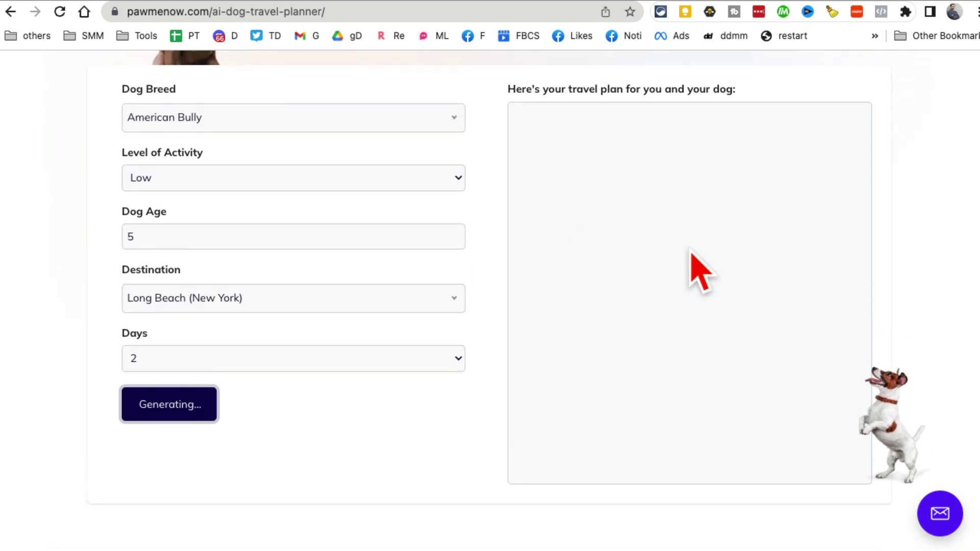
pyautogui.scroll(2, 691, 189)
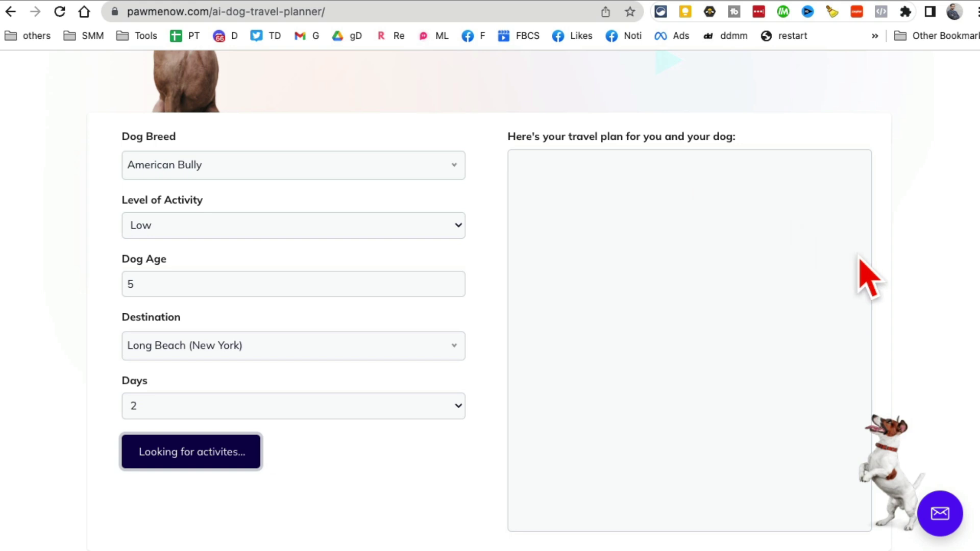
pyautogui.scroll(4, 864, 292)
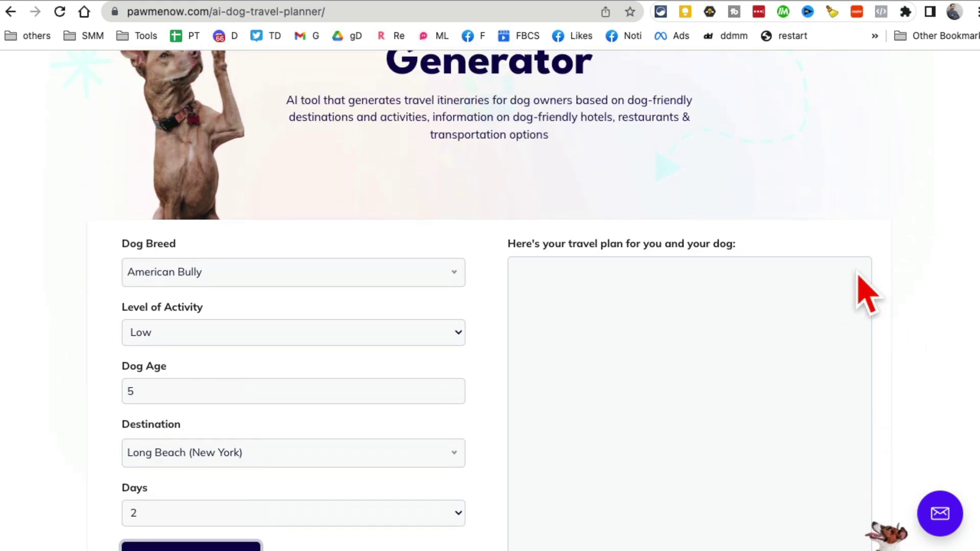
pyautogui.scroll(-4, 864, 292)
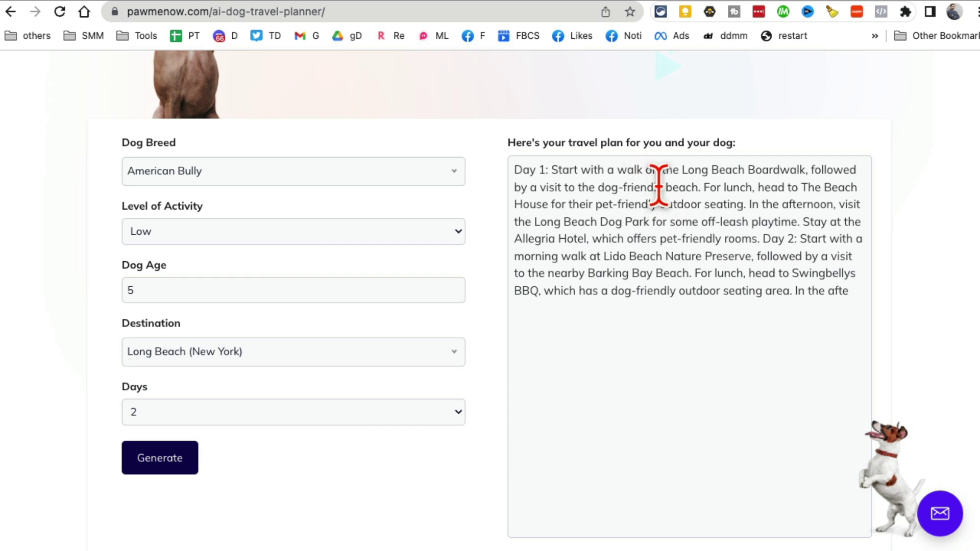
# - Highlight the first day's plan and transportation options, then scroll back to the top
pyautogui.moveTo(754, 225); pyautogui.dragTo(656, 219)
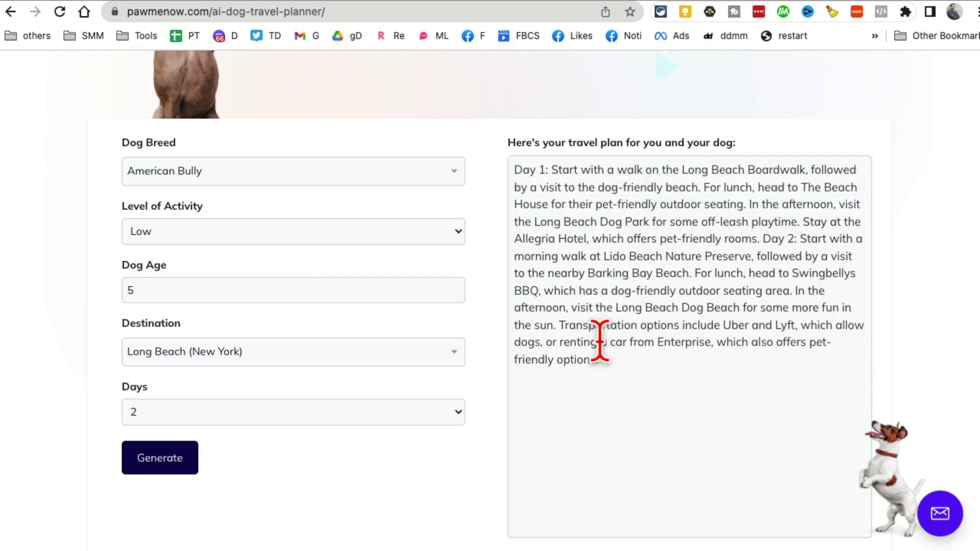
pyautogui.moveTo(597, 343); pyautogui.dragTo(754, 328)
pyautogui.click(770, 403)
pyautogui.scroll(7, 770, 398)
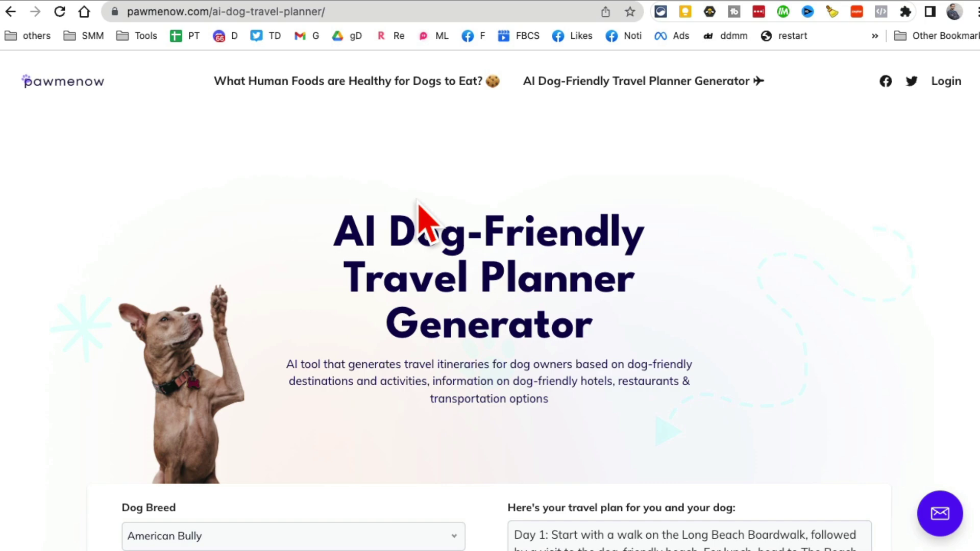
pyautogui.scroll(-5, 547, 256)
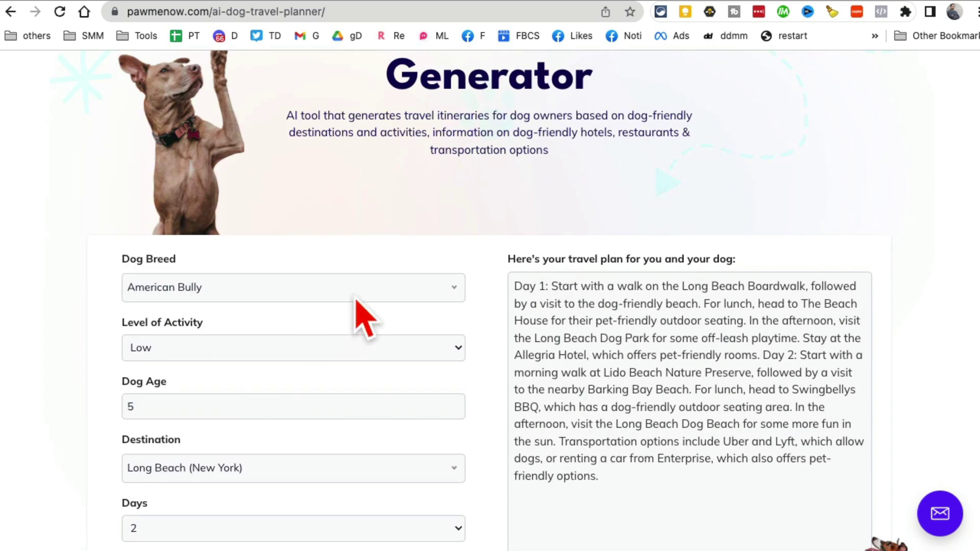
pyautogui.scroll(5, 428, 308)
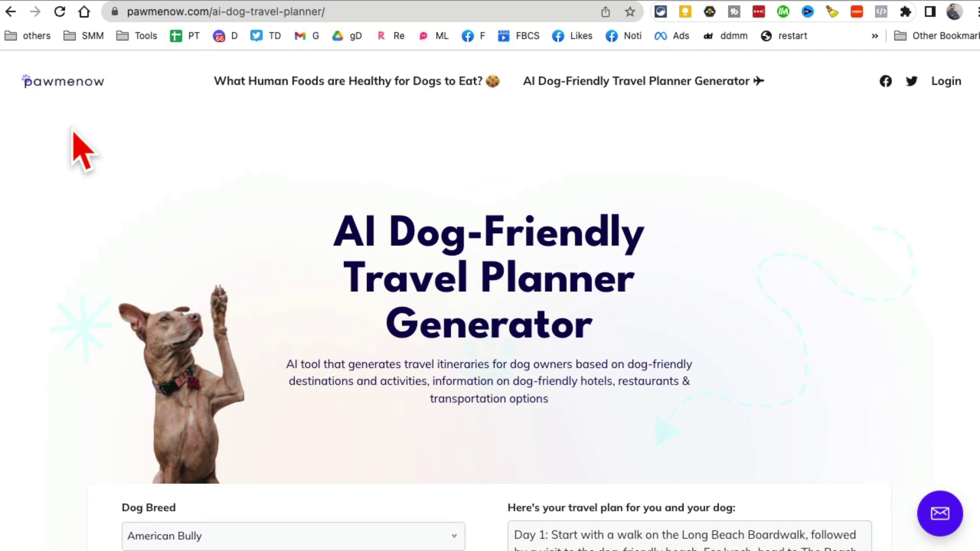
# - Remove the utm tracking parameters from the whoCodes MedGPT address and open MedGPT on the web
pyautogui.click(263, 4)
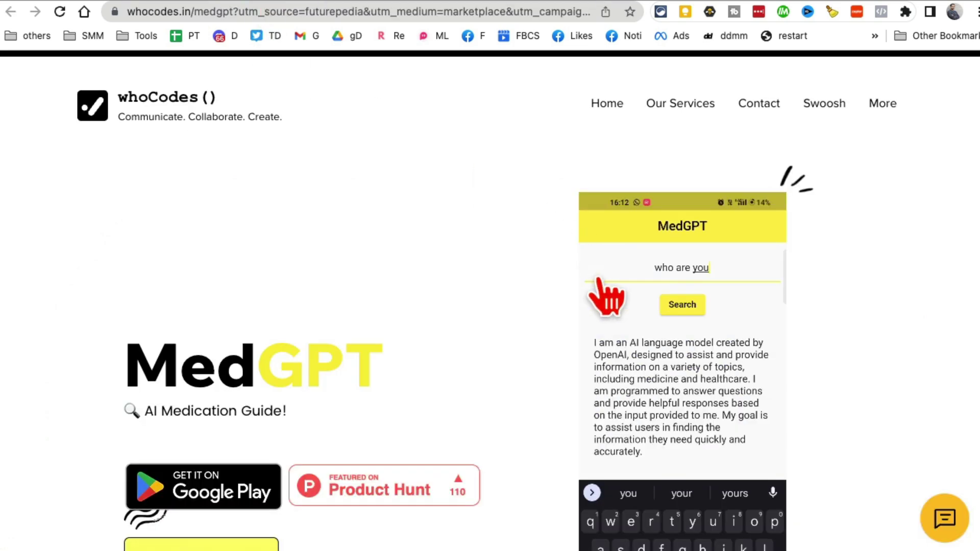
pyautogui.moveTo(226, 11); pyautogui.dragTo(247, 31)
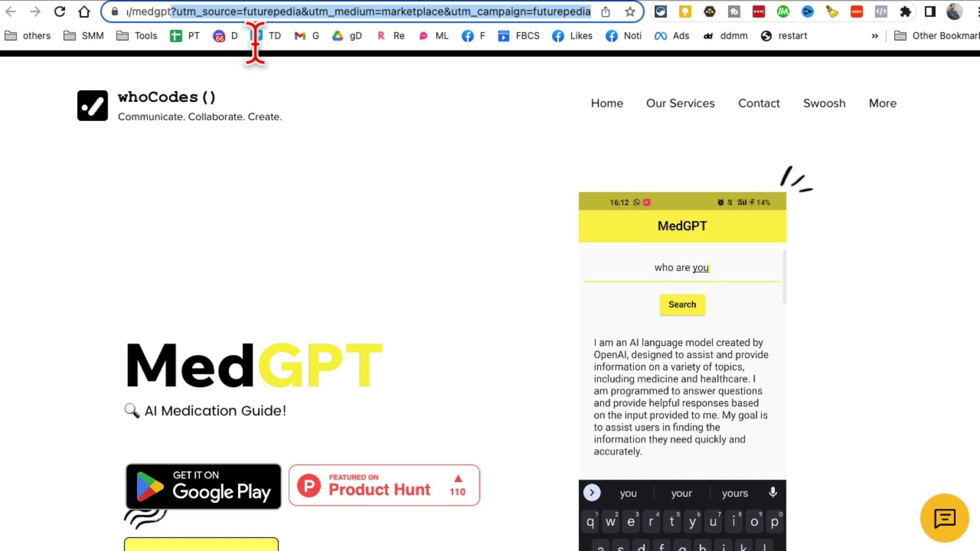
pyautogui.press('BackSpace')
pyautogui.press('Return')
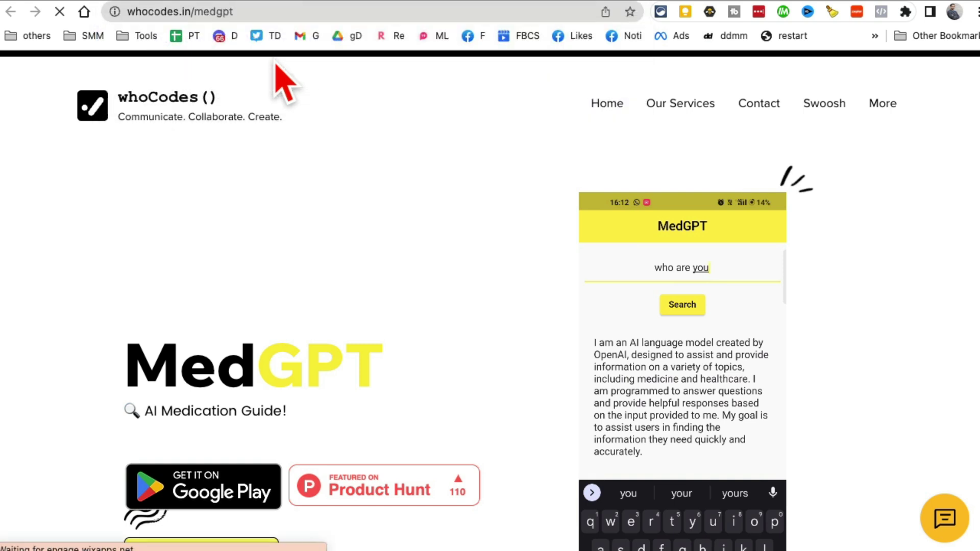
pyautogui.scroll(-4, 323, 324)
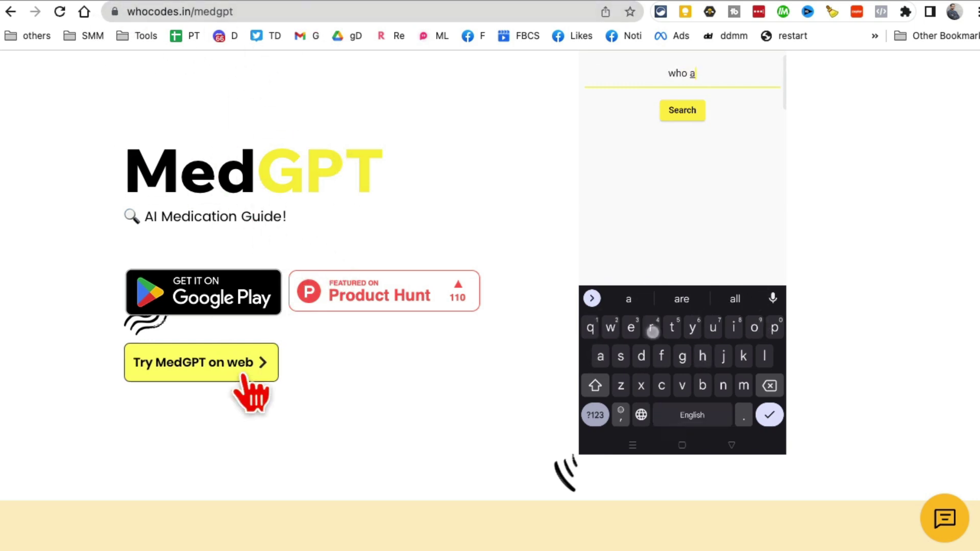
pyautogui.click(196, 375)
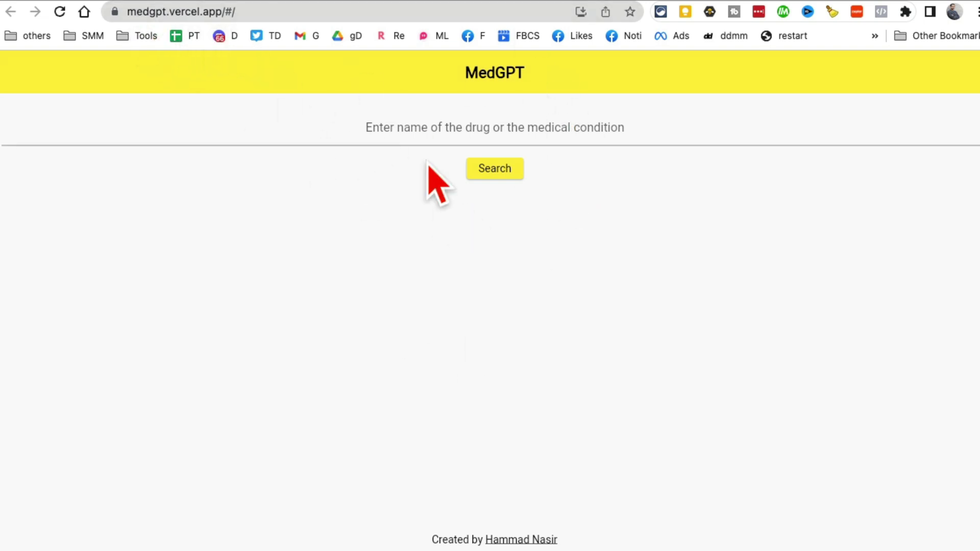
# - Search MedGPT for 'tylenol'
pyautogui.click(469, 126)
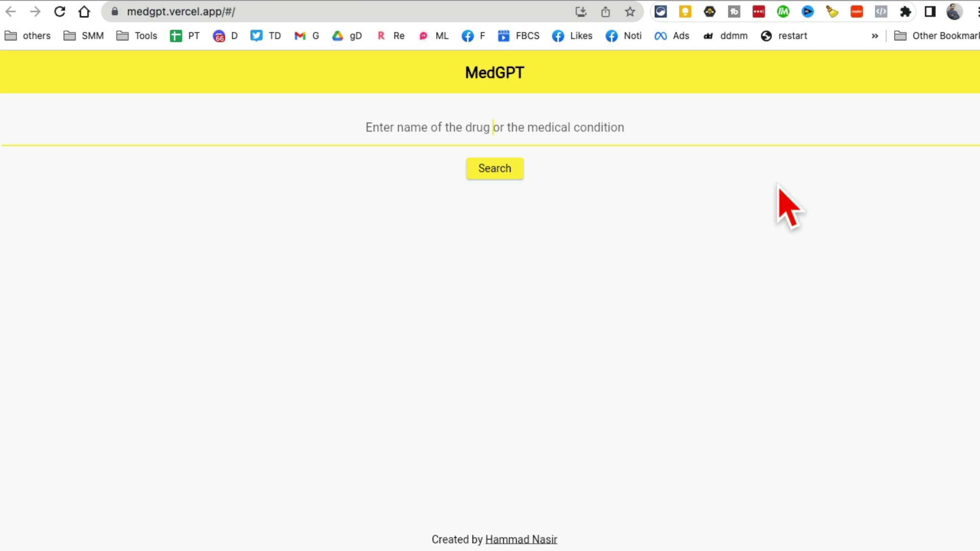
pyautogui.write('tylenol')
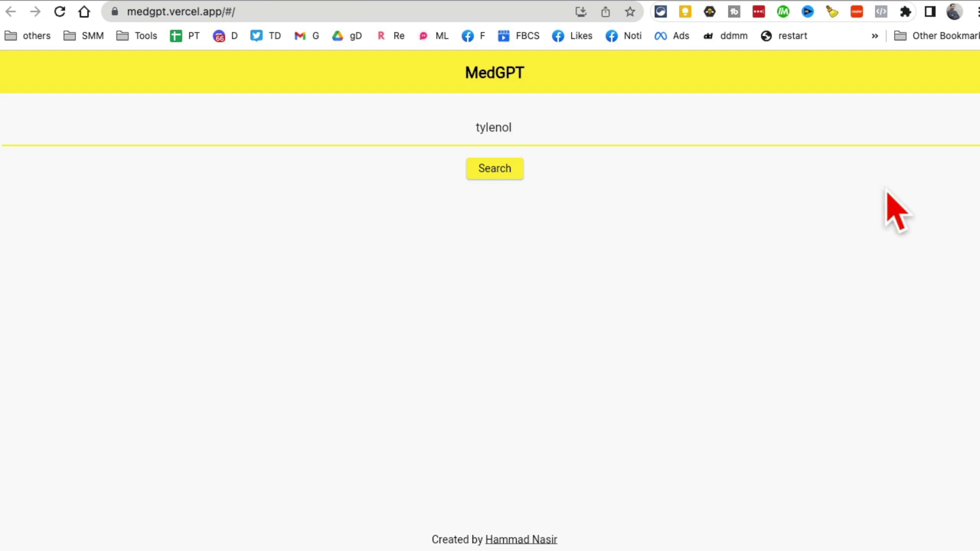
pyautogui.click(519, 176)
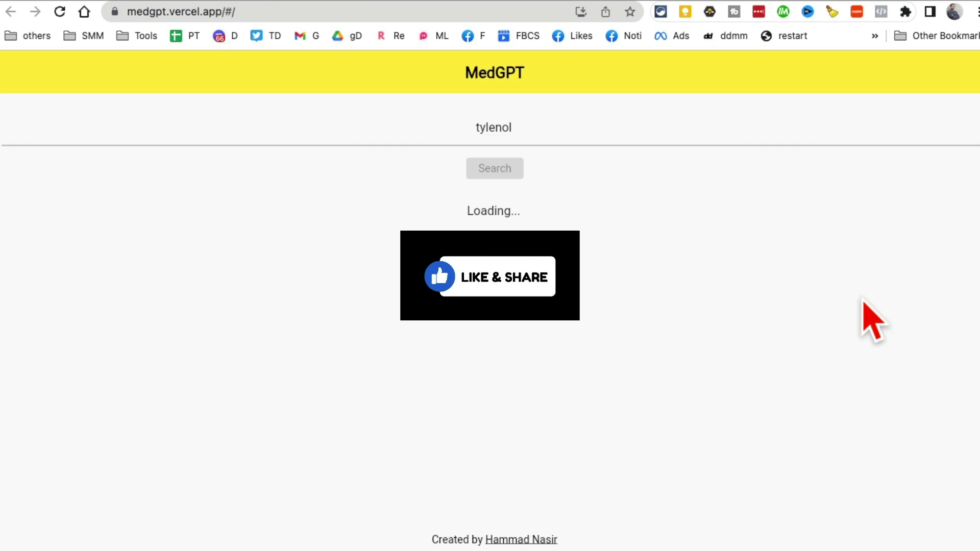
# - Highlight the answer paragraph explaining Tylenol is acetaminophen
pyautogui.moveTo(75, 211); pyautogui.dragTo(319, 225)
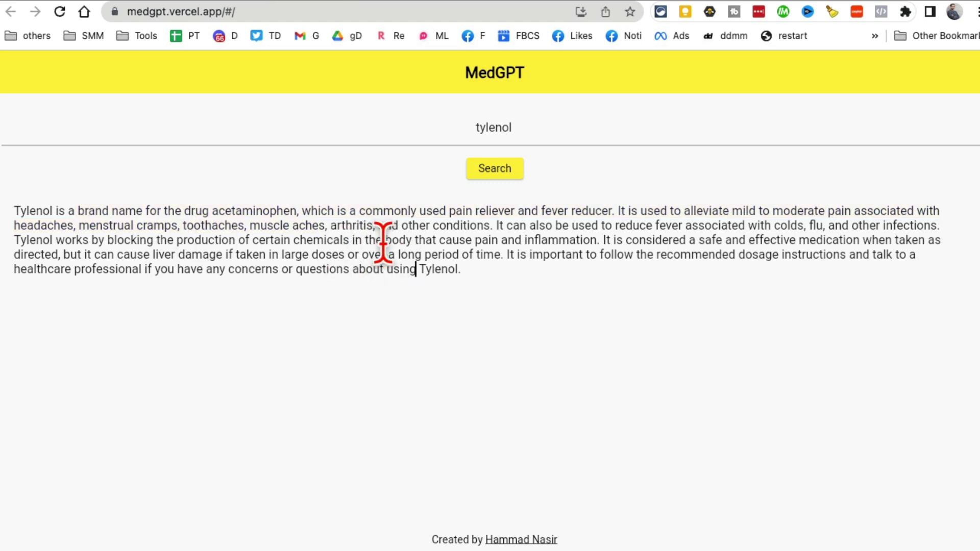
pyautogui.moveTo(385, 240); pyautogui.dragTo(70, 204)
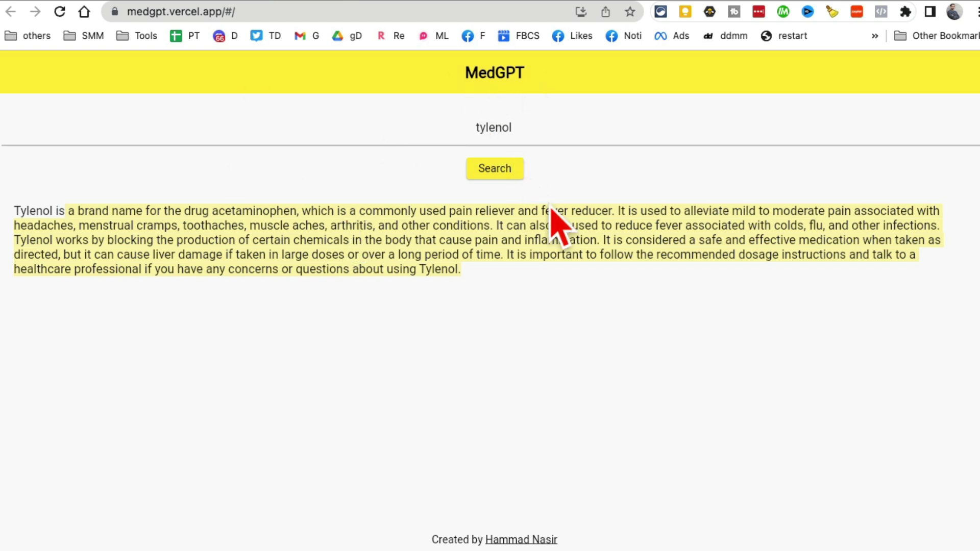
pyautogui.tripleClick(444, 226)
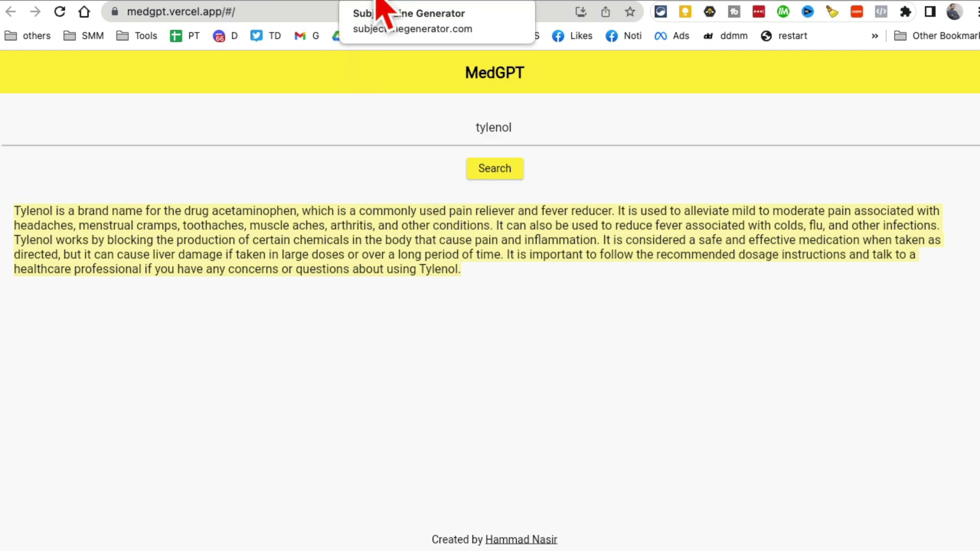
# - On the Subject Line Generator, keep Formal as the tone of voice
pyautogui.click(378, 2)
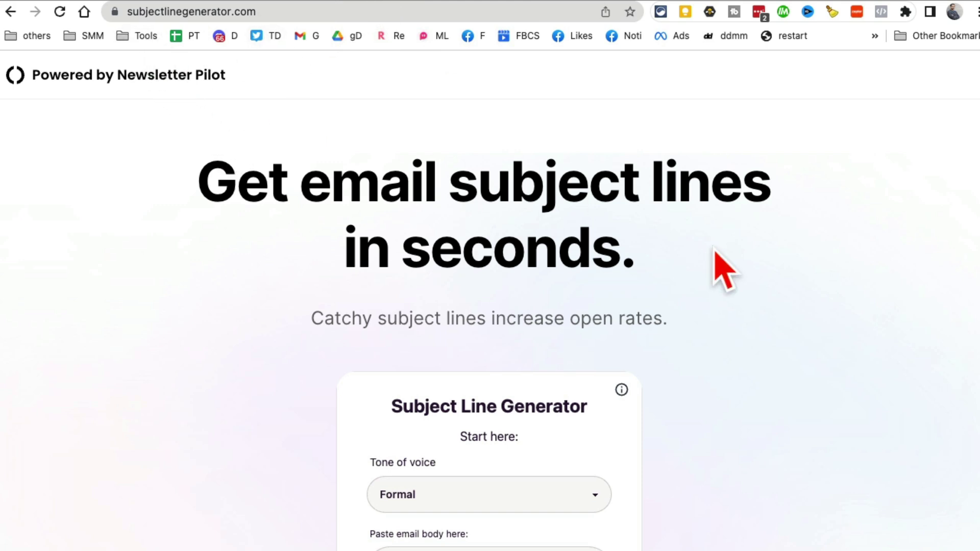
pyautogui.scroll(-1, 714, 255)
pyautogui.scroll(-2, 714, 255)
pyautogui.moveTo(318, 115); pyautogui.dragTo(760, 271)
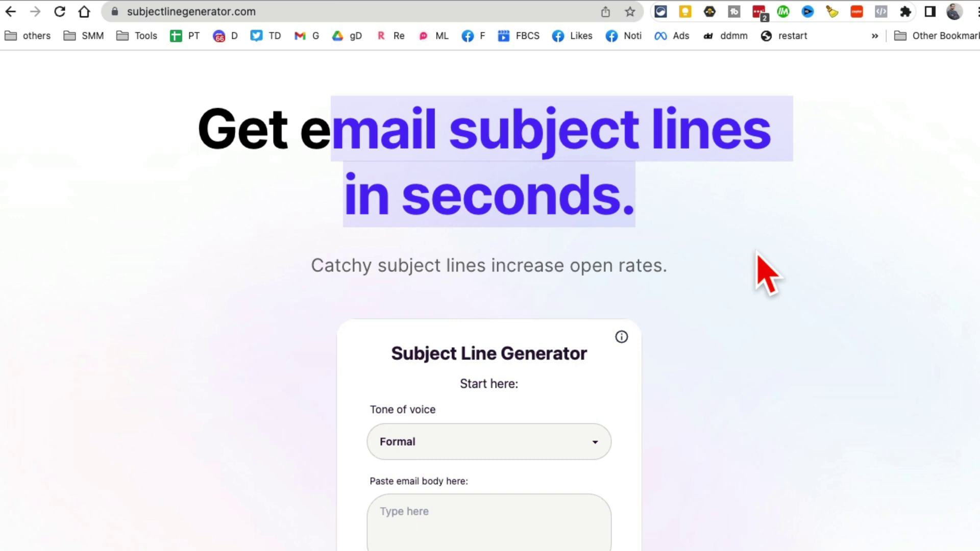
pyautogui.scroll(-12, 761, 271)
pyautogui.scroll(8, 760, 271)
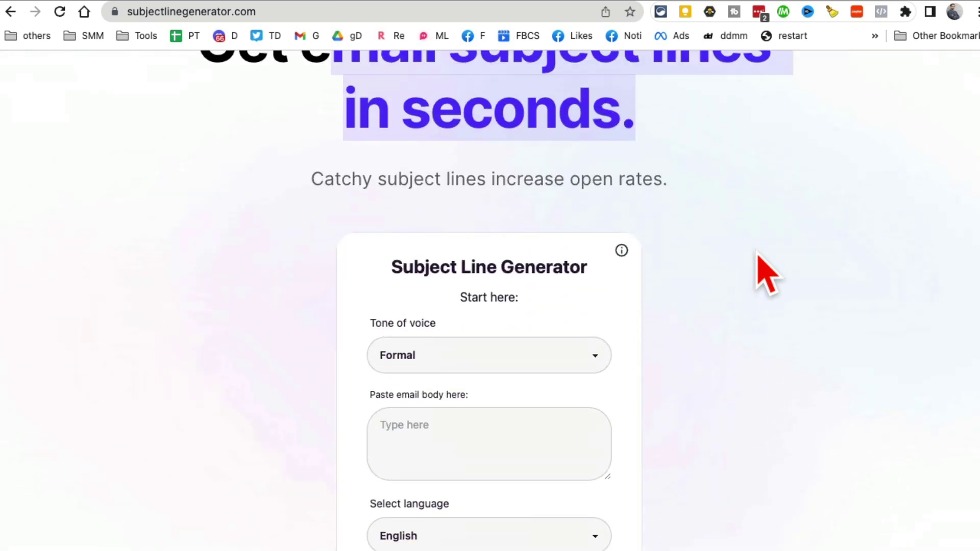
pyautogui.scroll(-3, 761, 265)
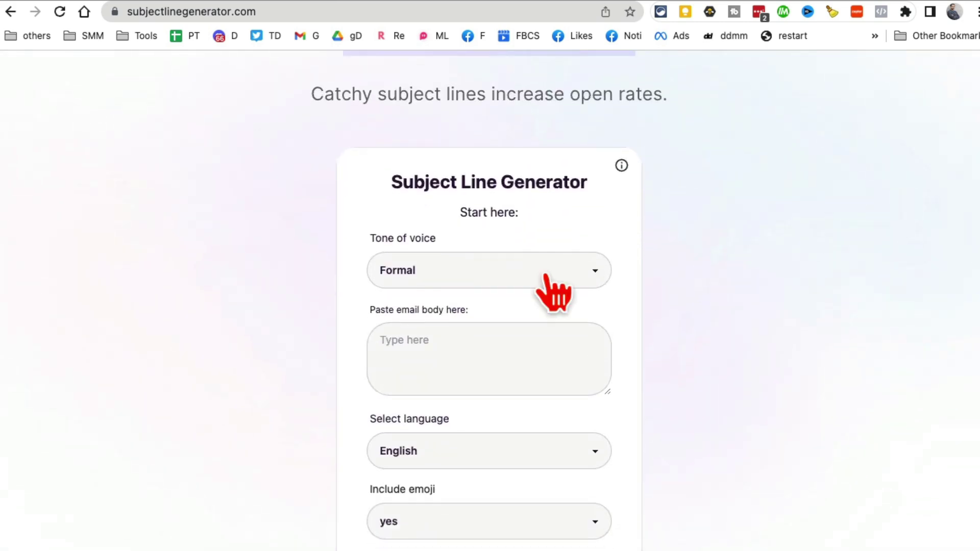
pyautogui.click(545, 273)
pyautogui.click(525, 276)
pyautogui.scroll(-3, 770, 322)
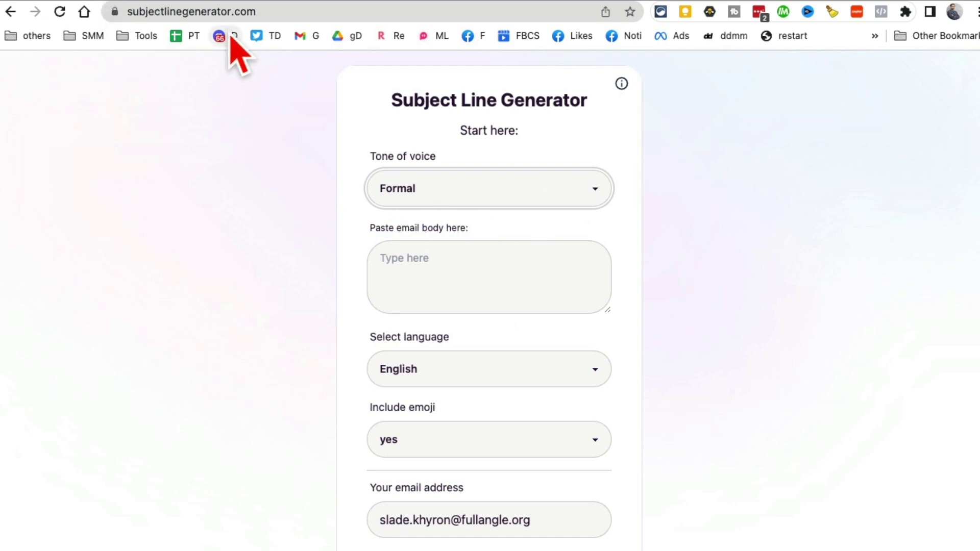
# - Write a short resignation note to the boss in the email body, ending with 'best' and a sign-off name
pyautogui.click(480, 251)
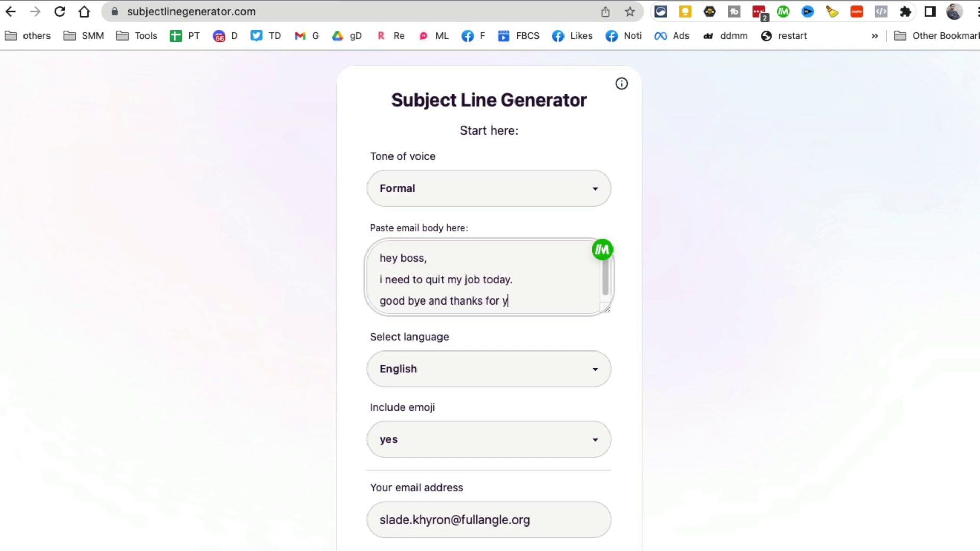
pyautogui.write('lp')
pyautogui.press('Return')
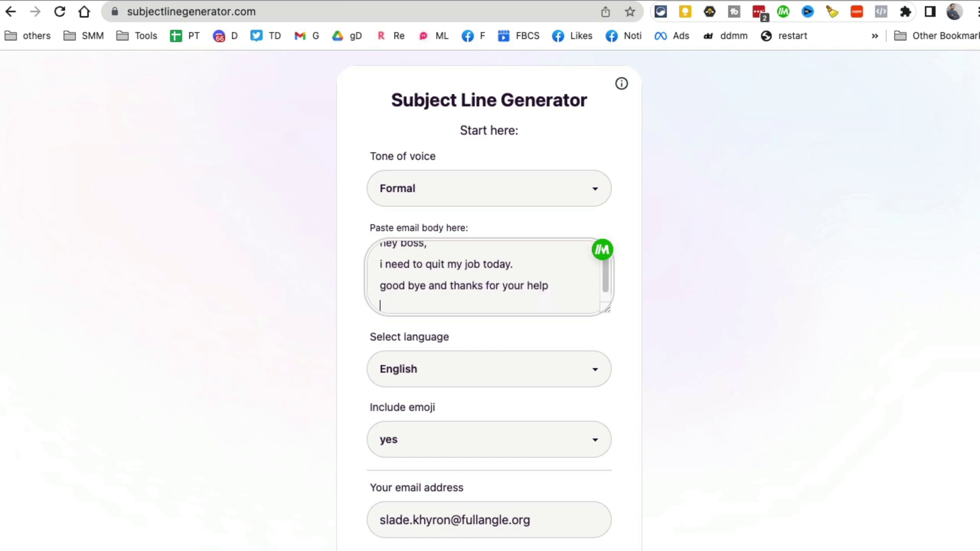
pyautogui.write('best')
pyautogui.press('Return')
pyautogui.write('ali')
pyautogui.press('Return')
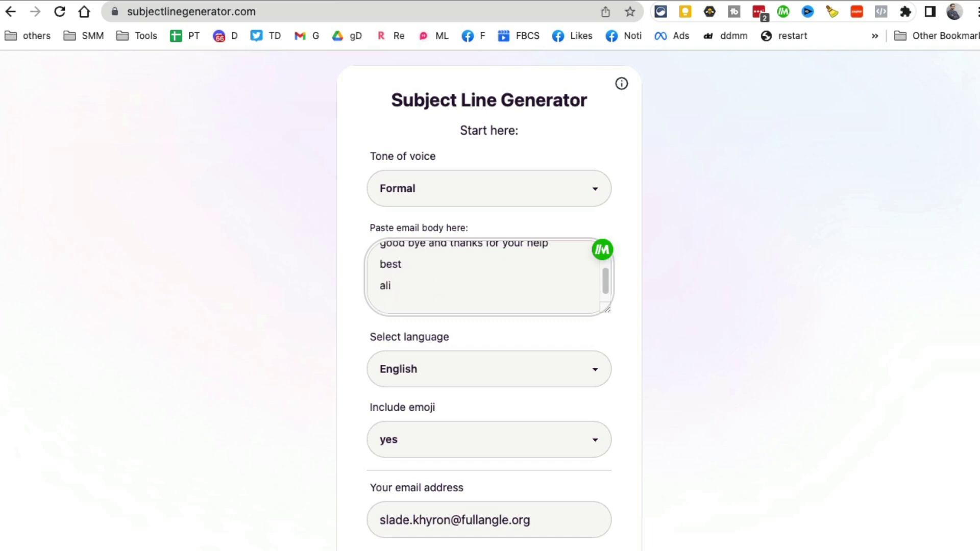
pyautogui.moveTo(604, 289); pyautogui.dragTo(444, 232)
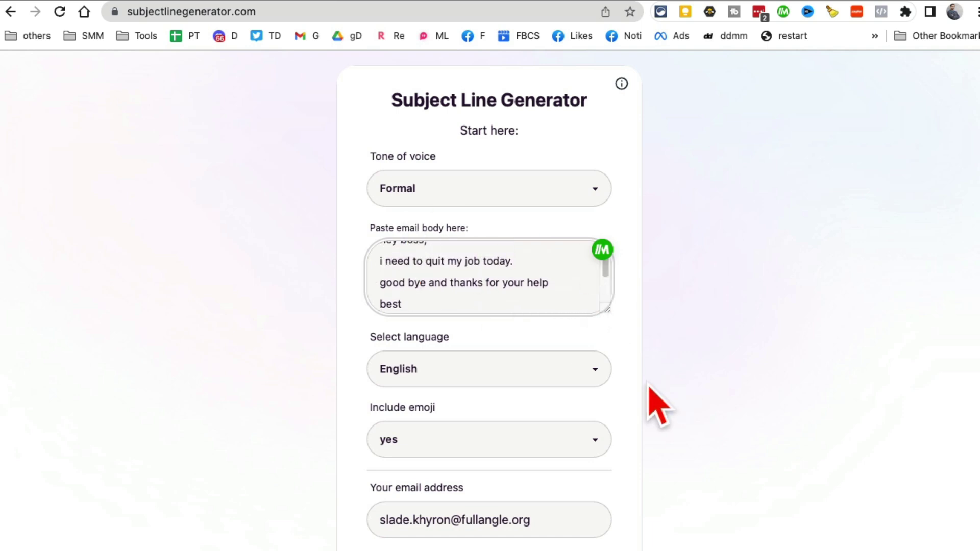
pyautogui.scroll(-1, 663, 408)
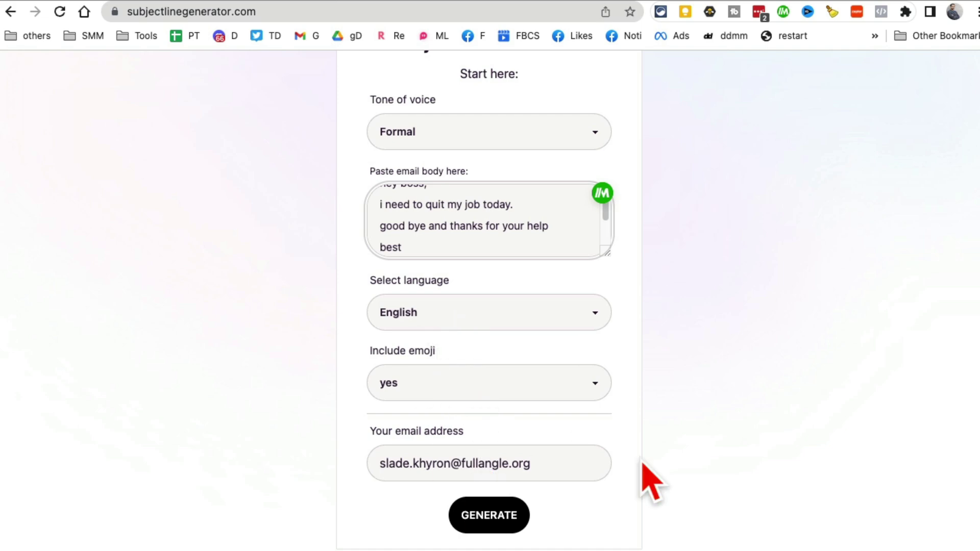
pyautogui.scroll(-2, 647, 485)
# - Generate ten resignation subject lines, scroll through them, then go to the Branition tab
pyautogui.click(491, 388)
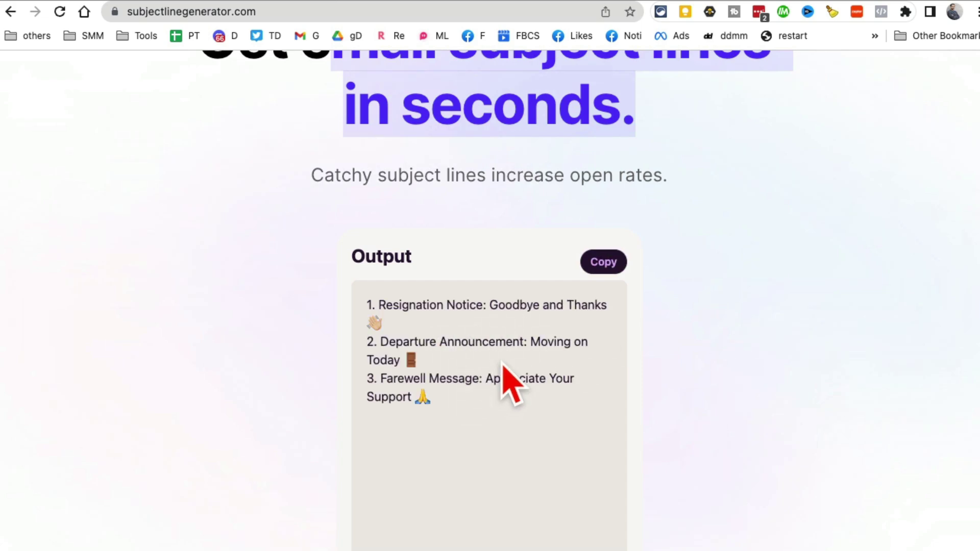
pyautogui.moveTo(367, 305); pyautogui.dragTo(582, 309)
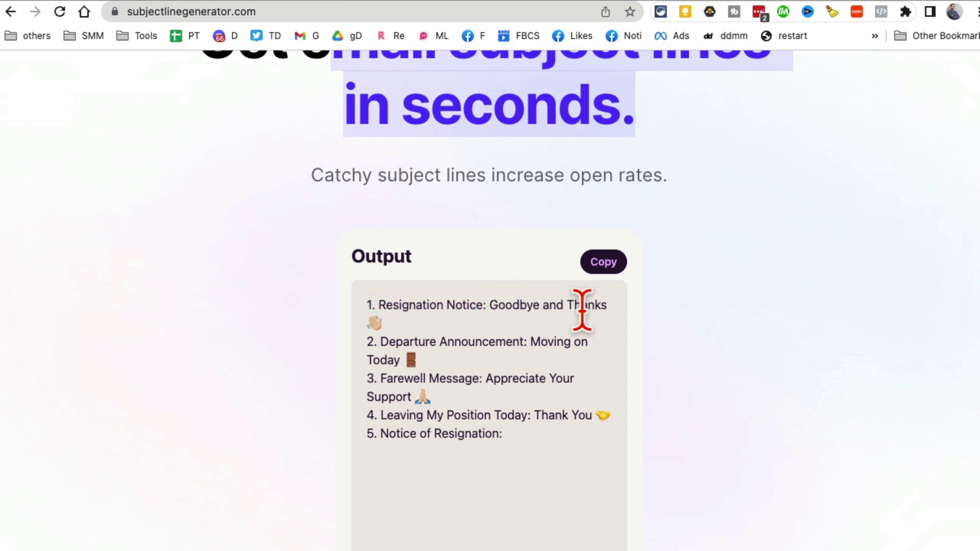
pyautogui.moveTo(459, 360); pyautogui.dragTo(618, 396)
pyautogui.scroll(-3, 434, 335)
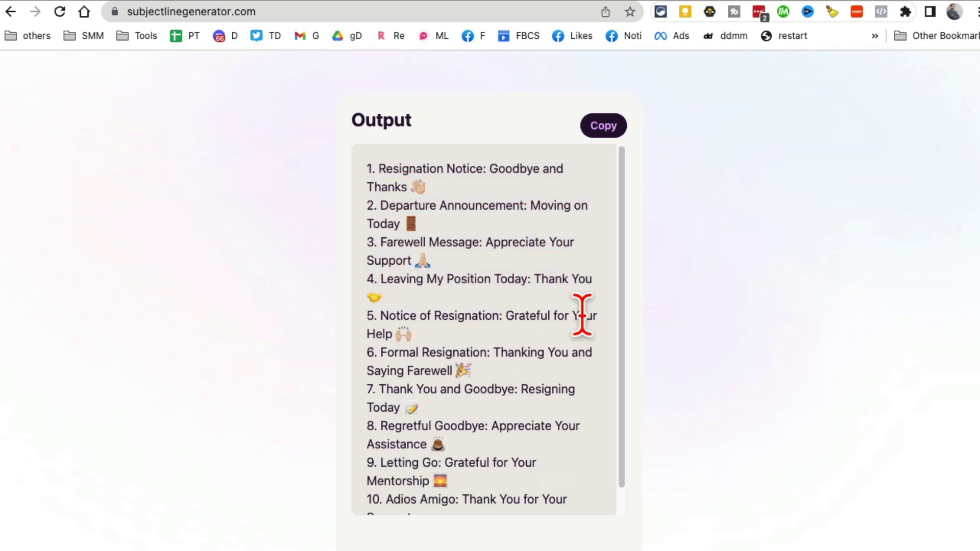
pyautogui.scroll(-1, 588, 319)
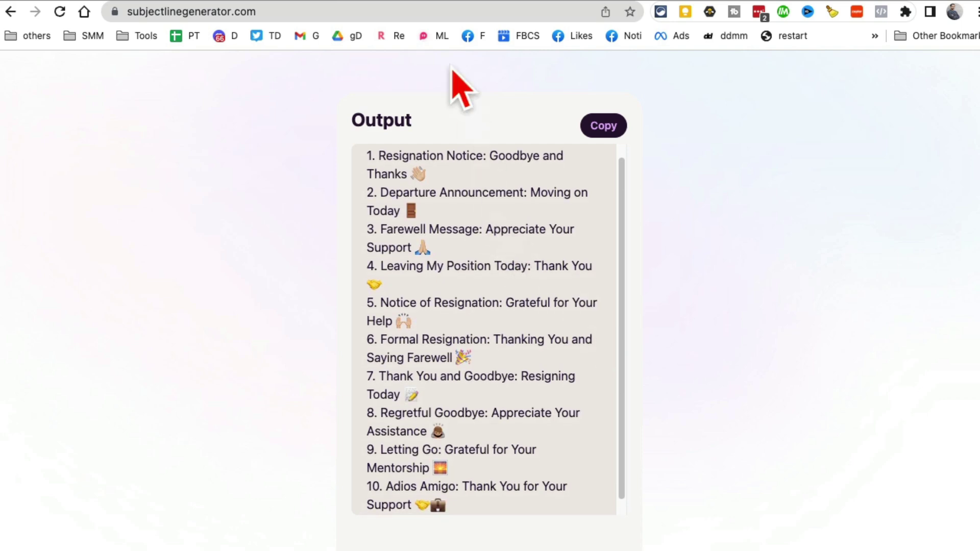
pyautogui.click(443, 3)
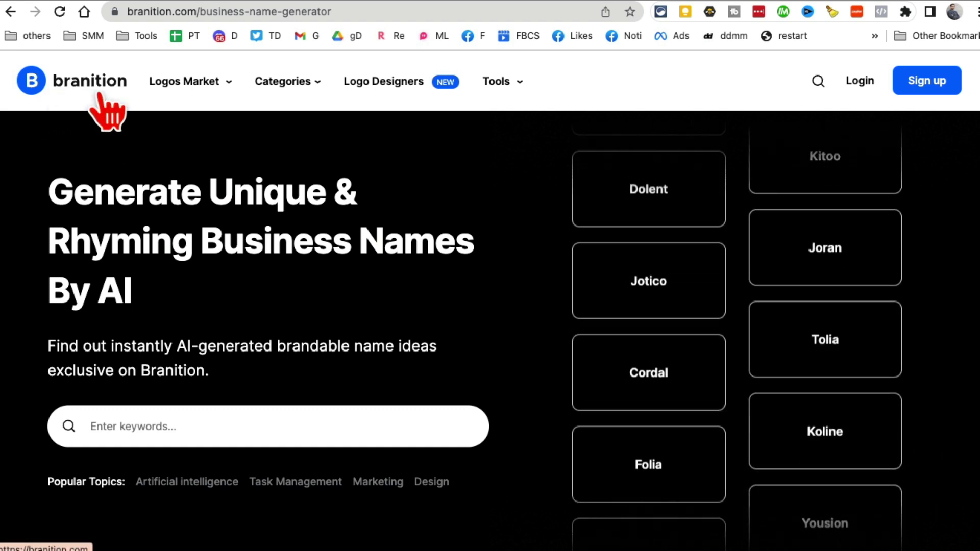
pyautogui.moveTo(200, 11); pyautogui.dragTo(247, 43)
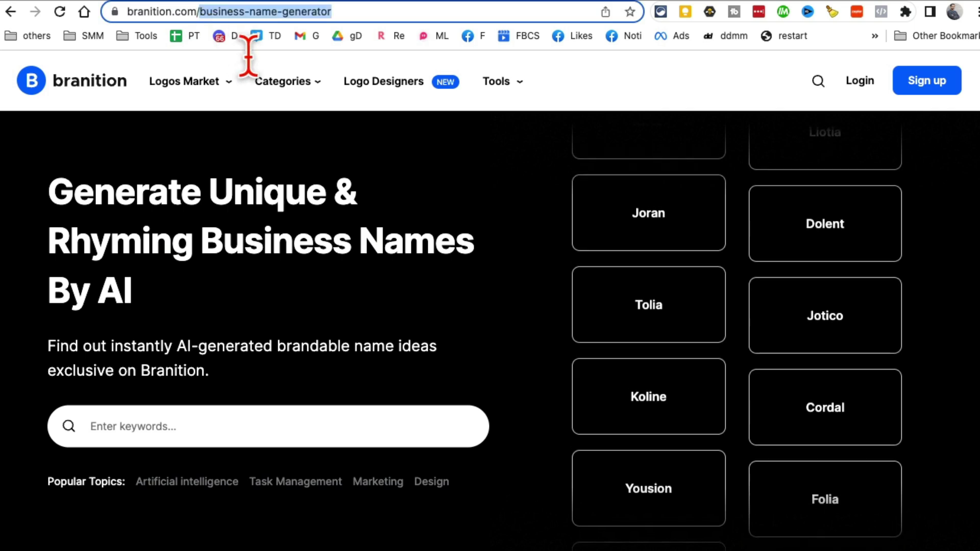
pyautogui.press('BackSpace')
pyautogui.press('Return')
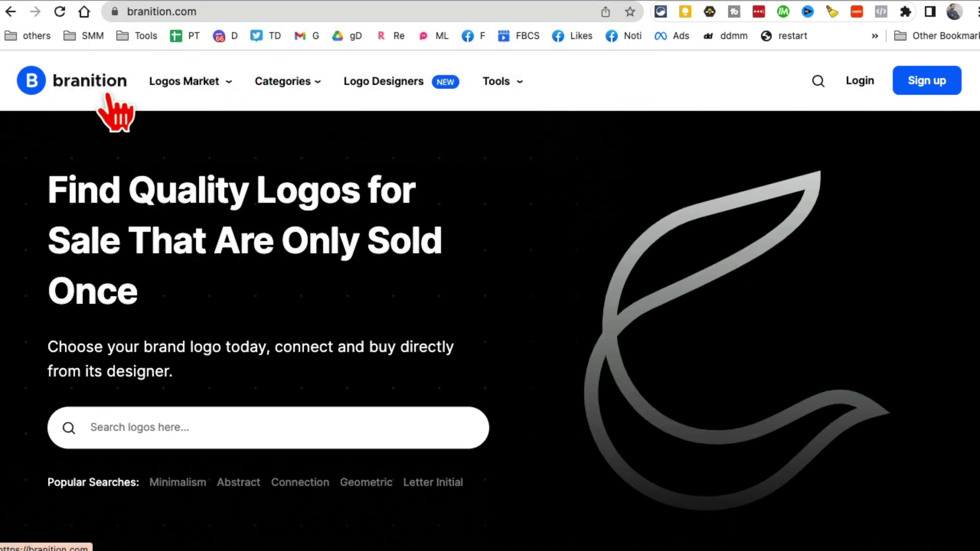
pyautogui.moveTo(165, 90)
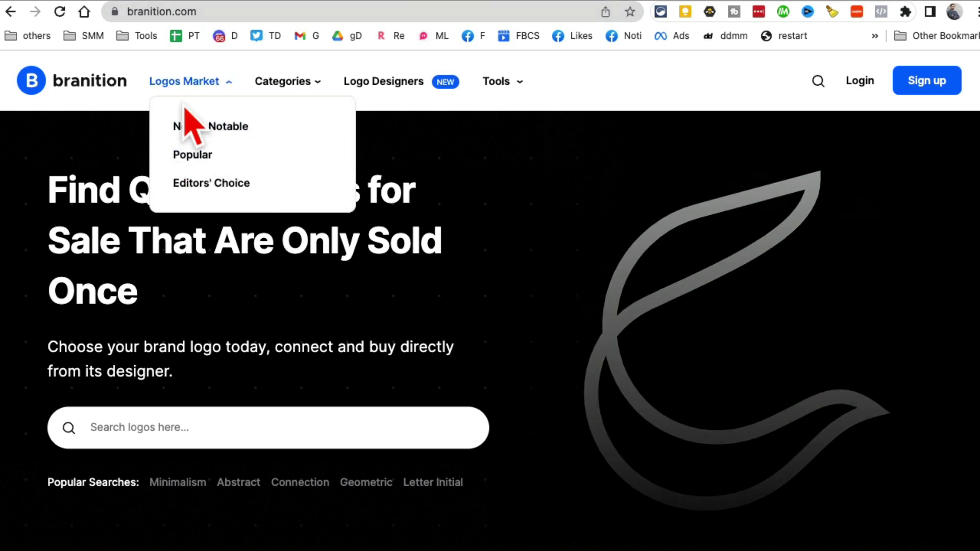
pyautogui.moveTo(513, 84)
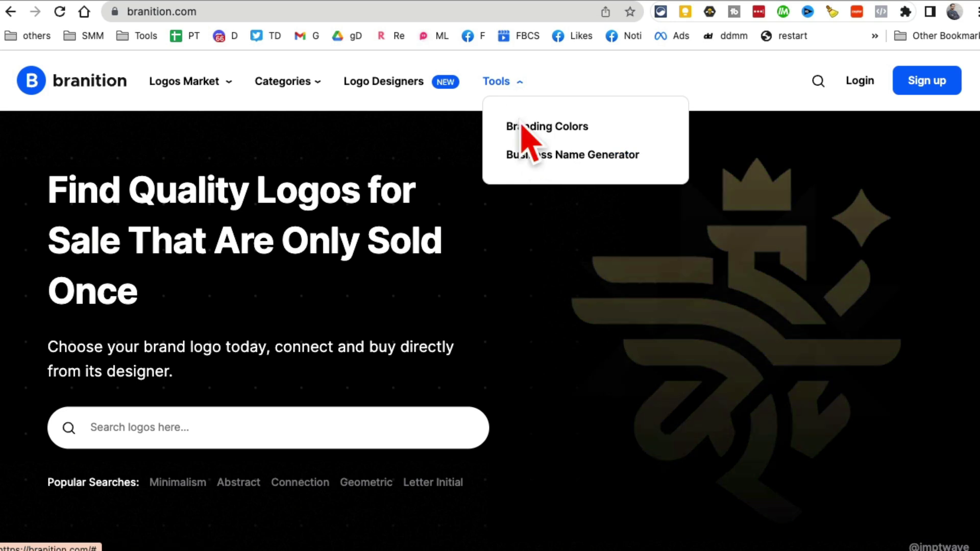
pyautogui.click(533, 156)
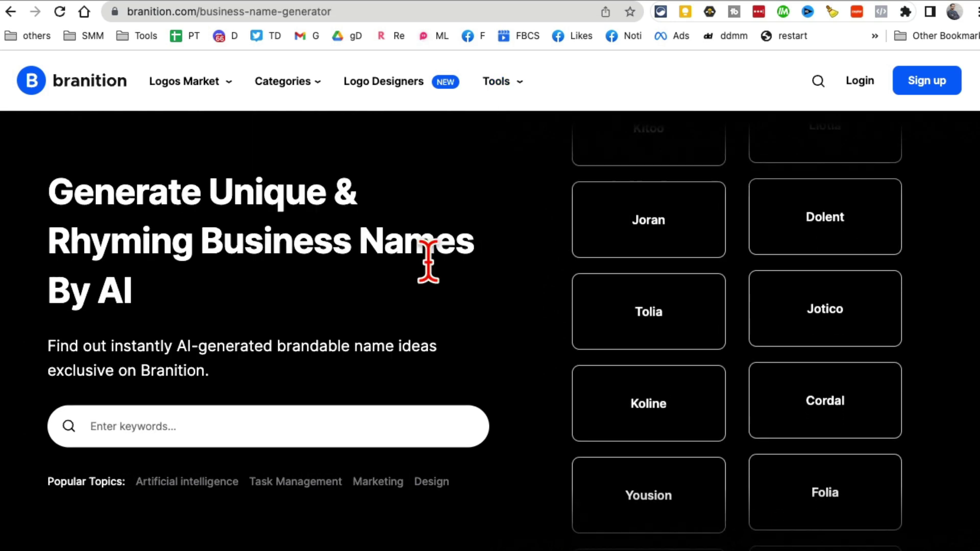
pyautogui.moveTo(111, 240); pyautogui.dragTo(293, 245)
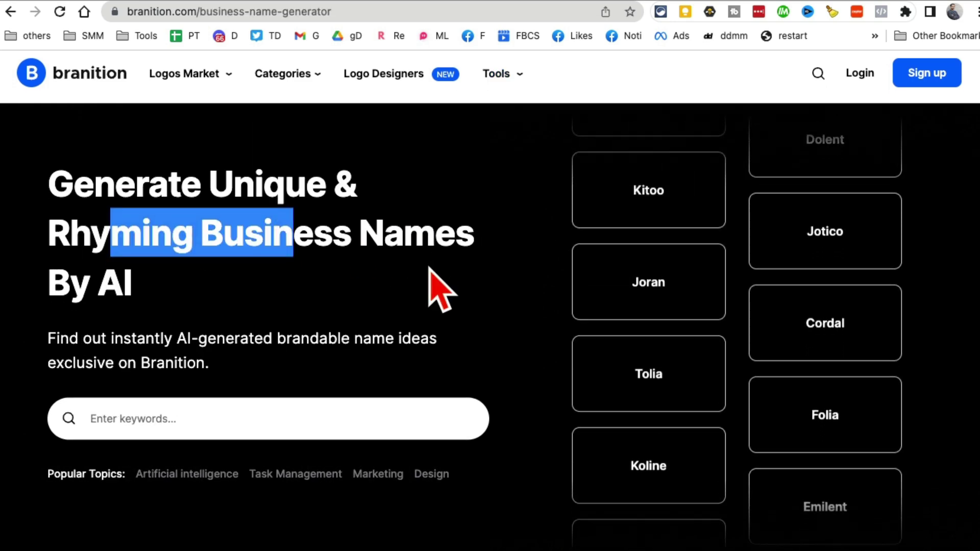
pyautogui.scroll(-5, 437, 284)
# - Generate Branition name ideas for 'task management' and browse results like Manea and Taskash
pyautogui.click(233, 189)
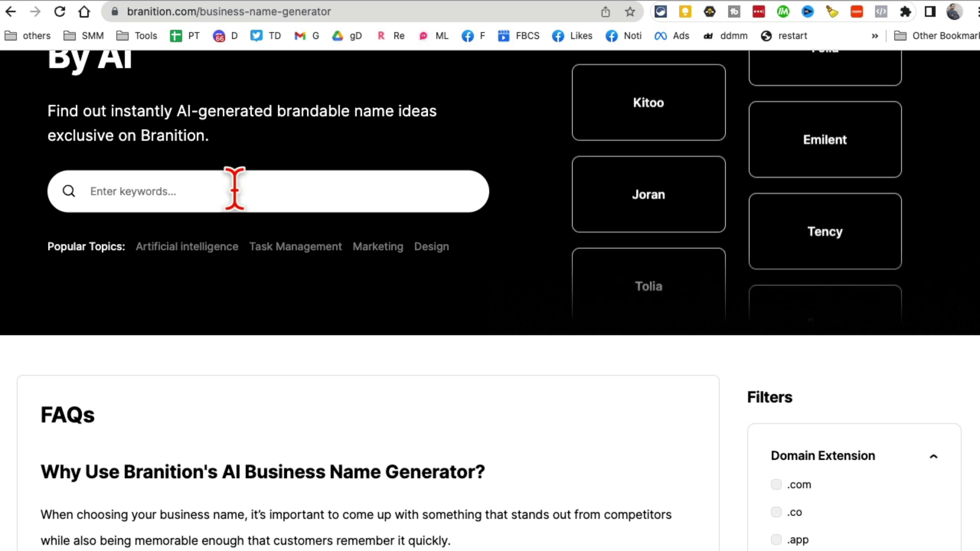
pyautogui.write('task ')
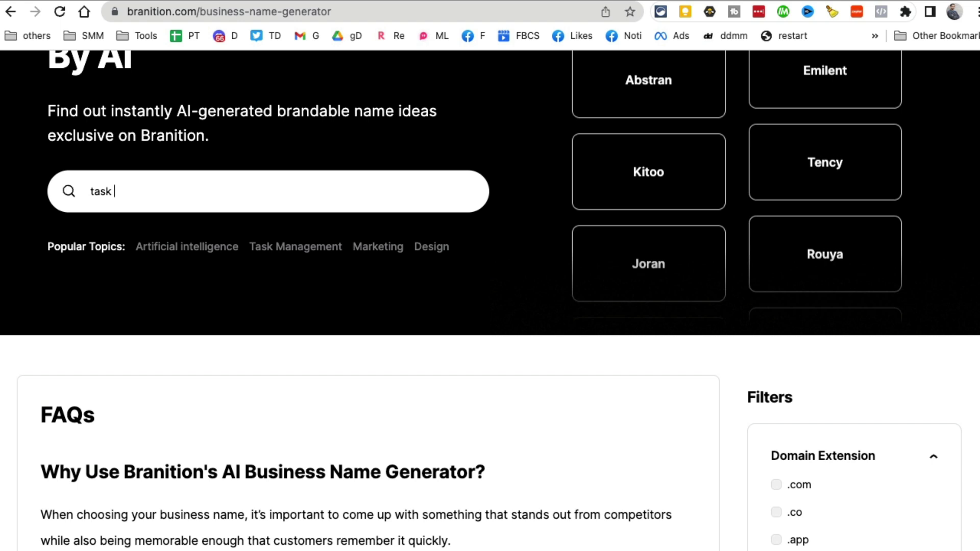
pyautogui.write('management')
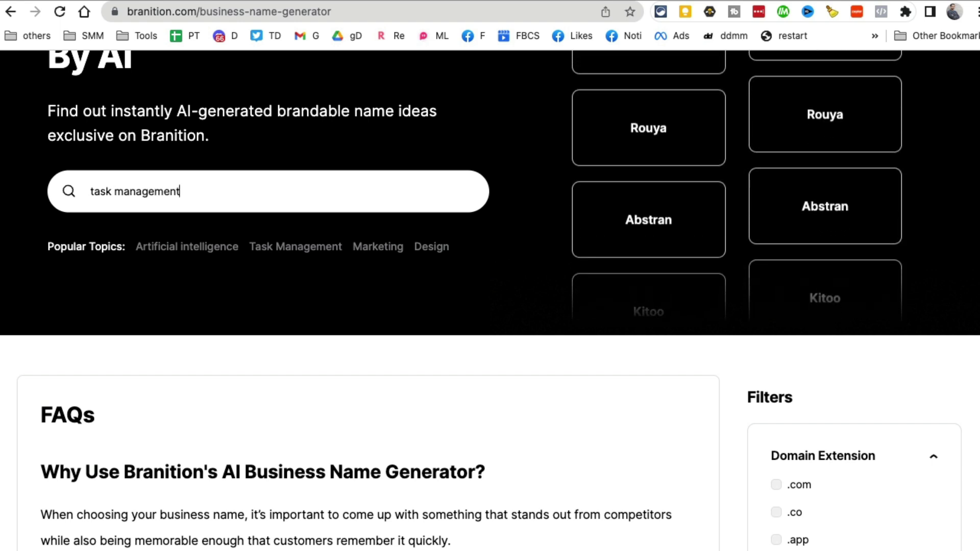
pyautogui.press('Return')
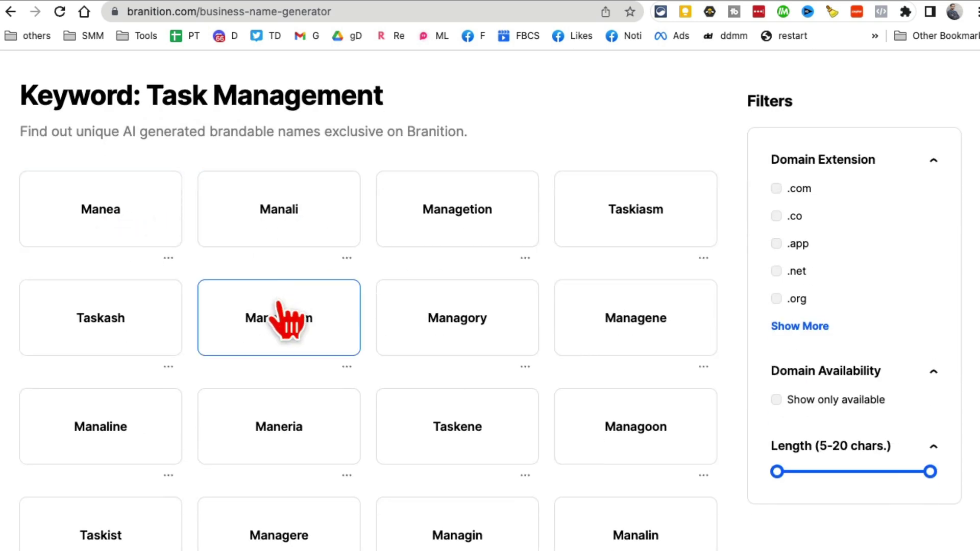
pyautogui.scroll(-4, 304, 301)
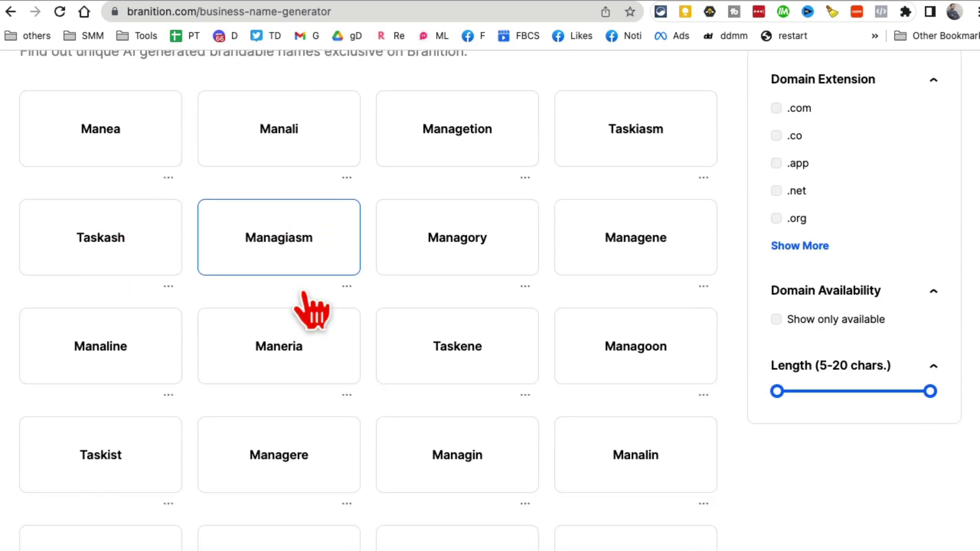
pyautogui.scroll(-1, 305, 304)
pyautogui.scroll(-3, 567, 319)
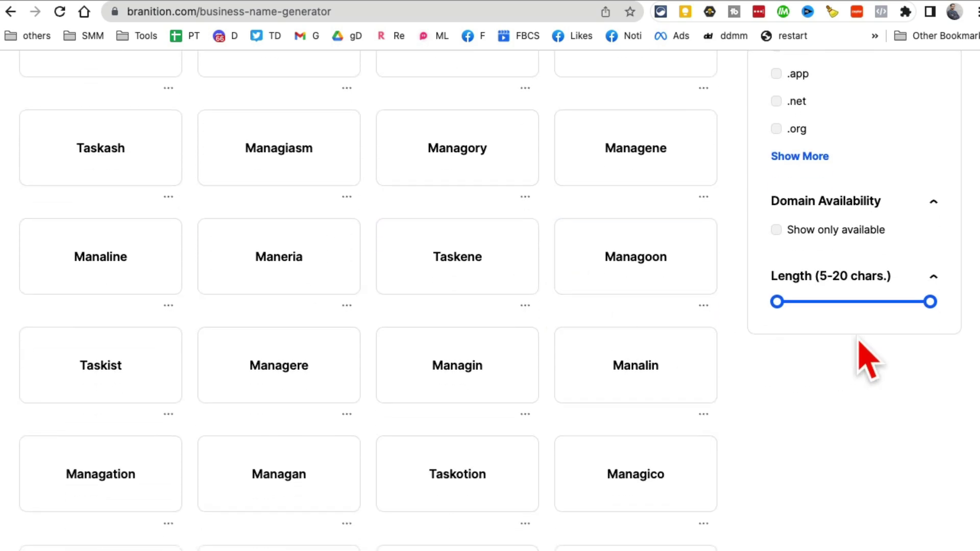
pyautogui.scroll(-10, 586, 333)
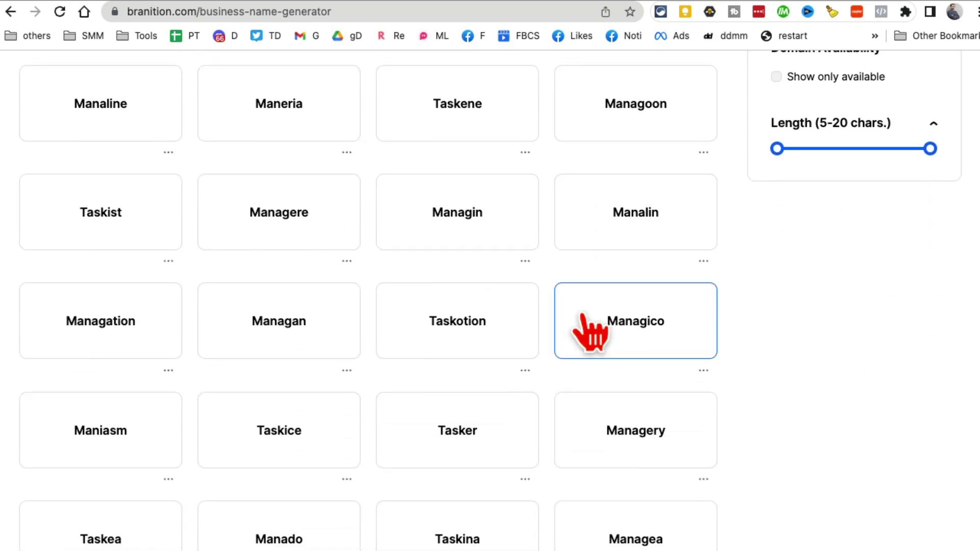
pyautogui.scroll(15, 587, 326)
pyautogui.scroll(-4, 578, 312)
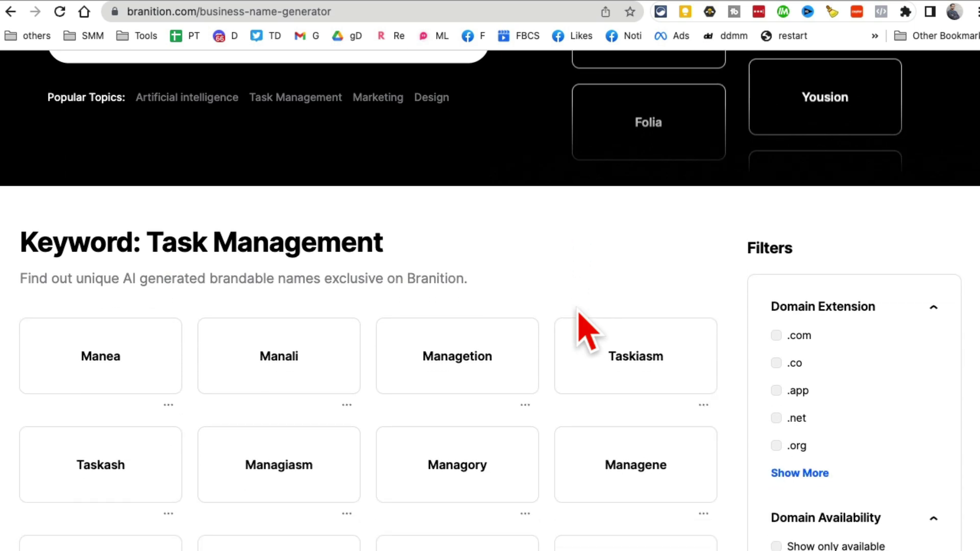
pyautogui.scroll(13, 520, 305)
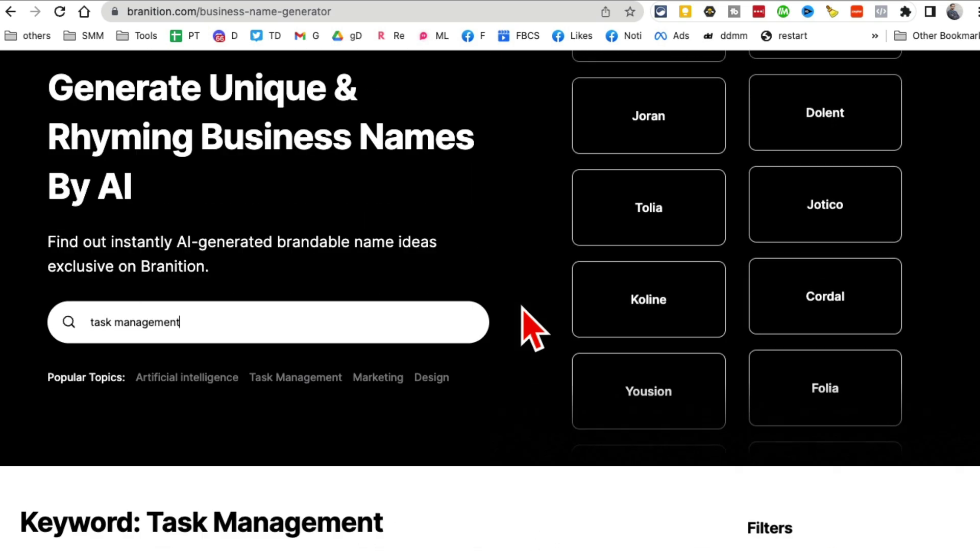
# - Replace the keyword with 'social media marketing' and generate new names
pyautogui.tripleClick(276, 320)
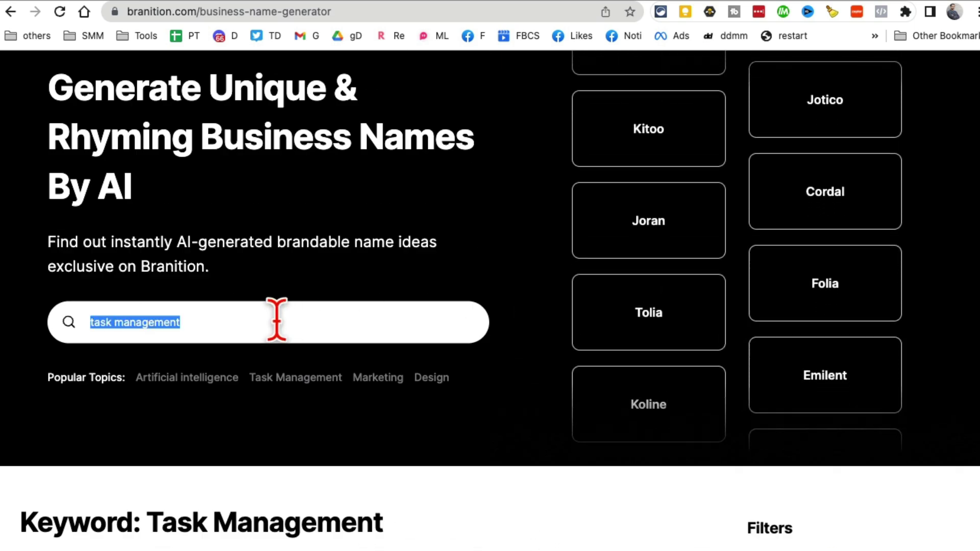
pyautogui.write('social media marketing')
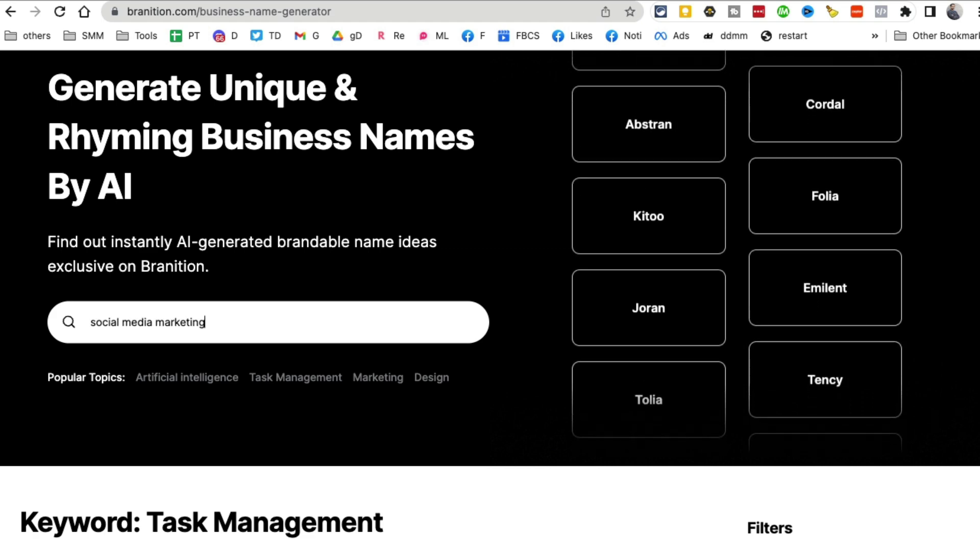
pyautogui.press('Return')
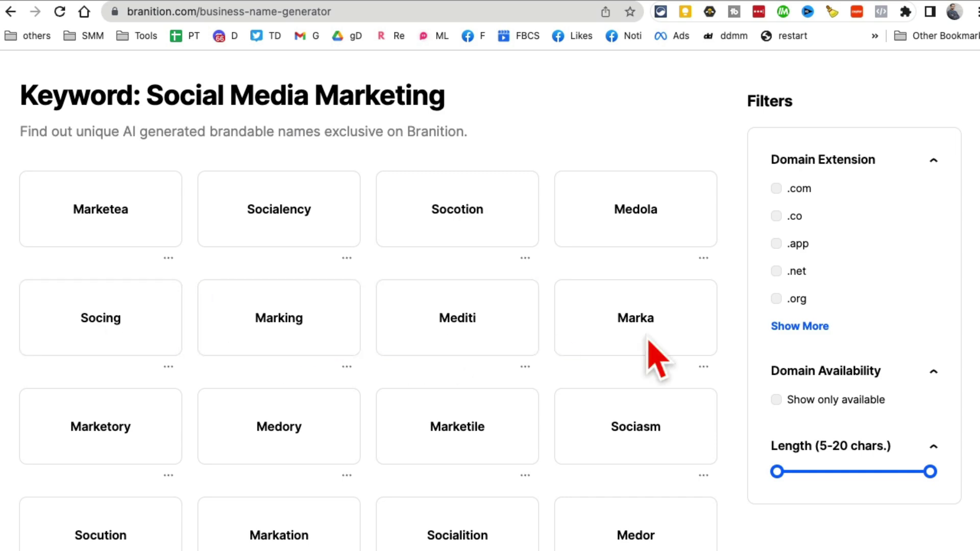
pyautogui.scroll(-6, 653, 342)
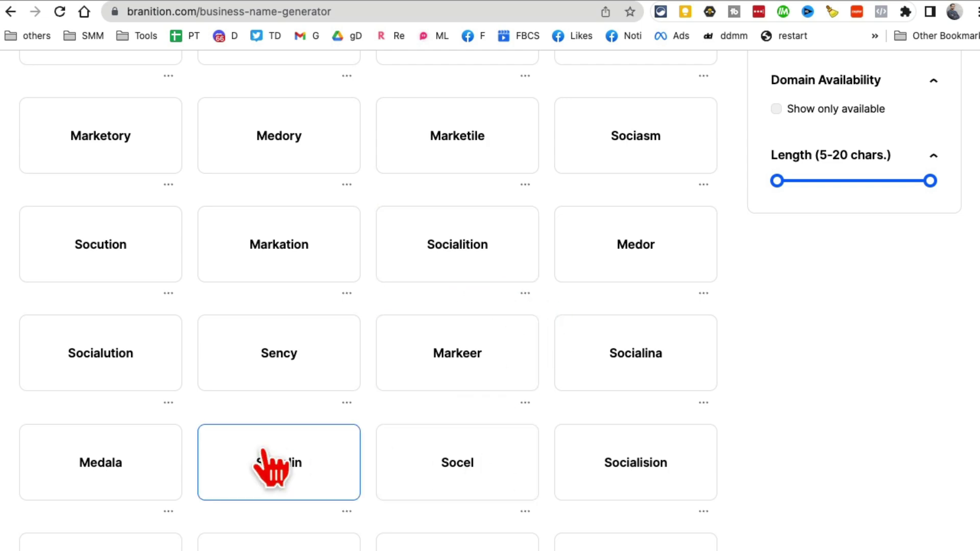
pyautogui.scroll(-8, 564, 411)
pyautogui.scroll(20, 743, 357)
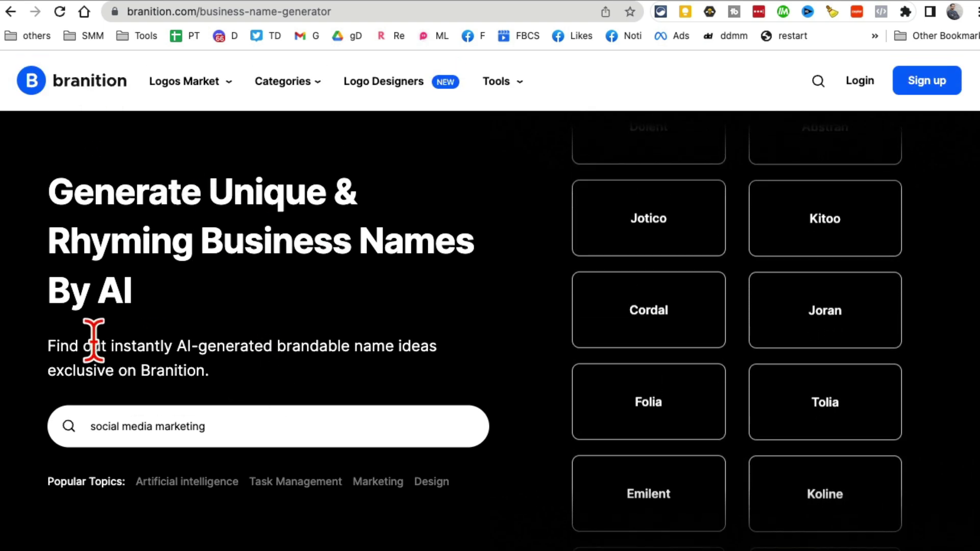
# - Highlight the subtitle text and browse names like Marketea, Socialency and Medola
pyautogui.moveTo(131, 345); pyautogui.dragTo(411, 346)
pyautogui.click(346, 344)
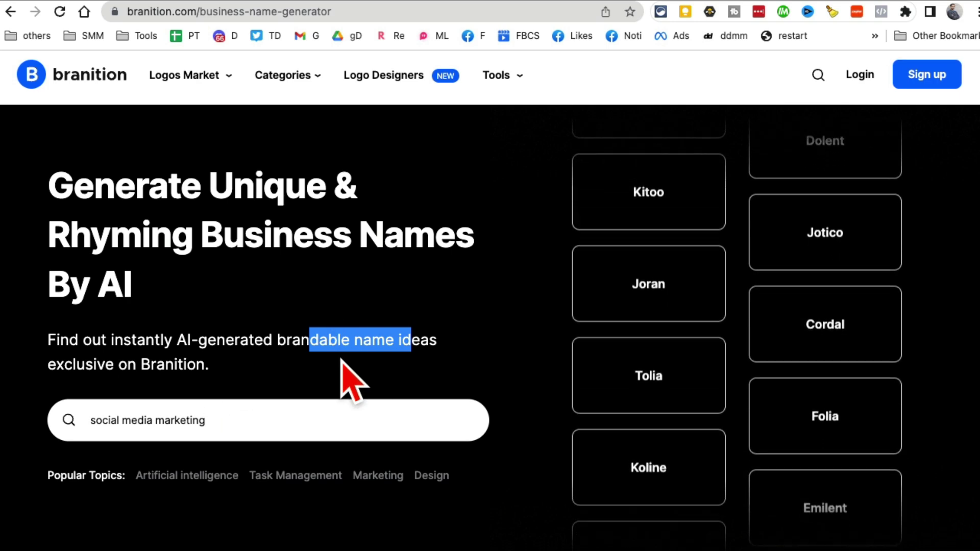
pyautogui.scroll(-20, 347, 375)
pyautogui.scroll(-15, 608, 364)
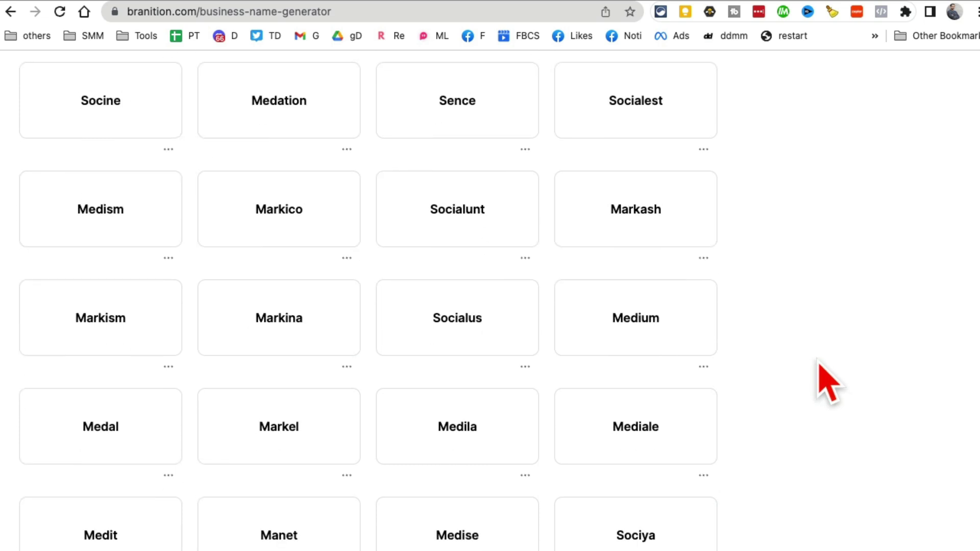
pyautogui.scroll(-13, 768, 365)
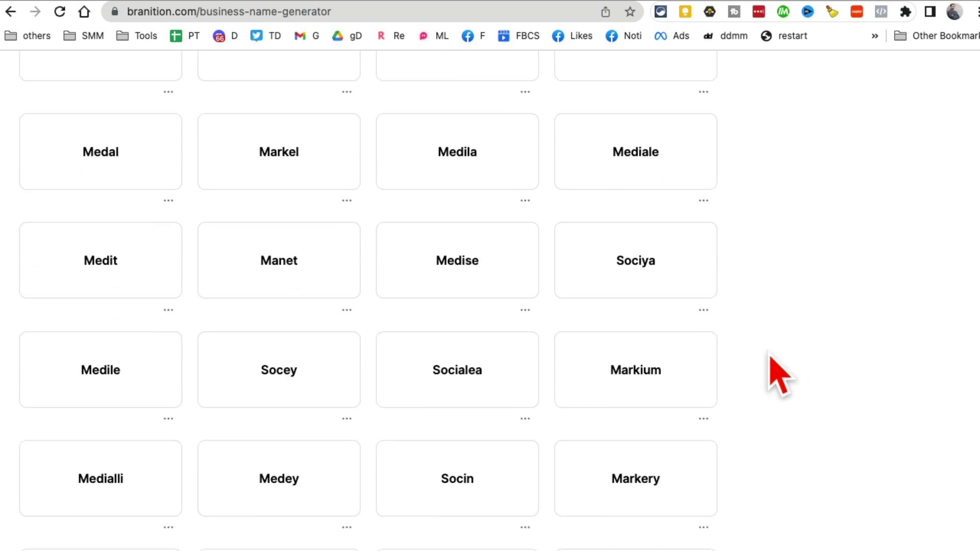
pyautogui.scroll(20, 737, 343)
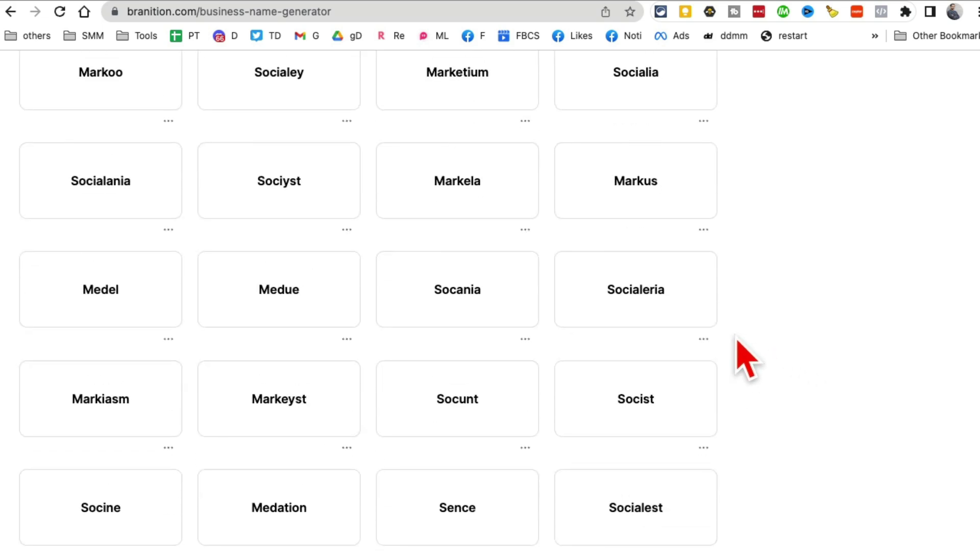
# - Reload the AI Social Bio page with the tracking parameters removed from its address
pyautogui.click(514, 1)
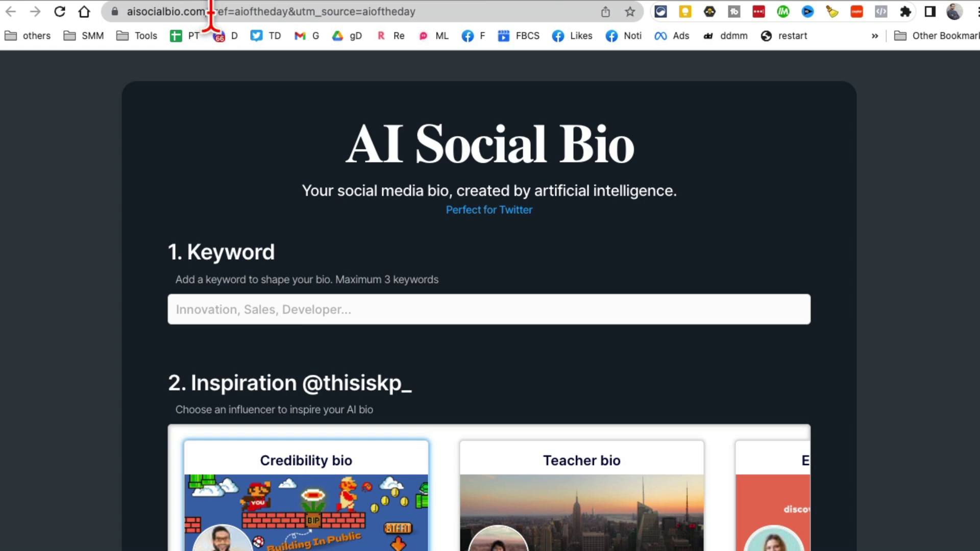
pyautogui.moveTo(209, 11); pyautogui.dragTo(277, 77)
pyautogui.press('BackSpace')
pyautogui.press('Return')
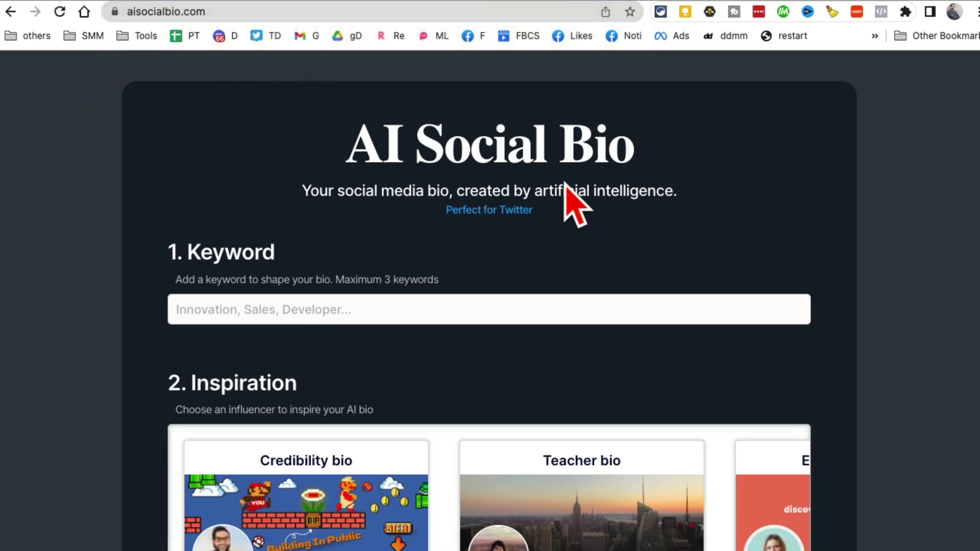
pyautogui.moveTo(349, 129); pyautogui.dragTo(716, 162)
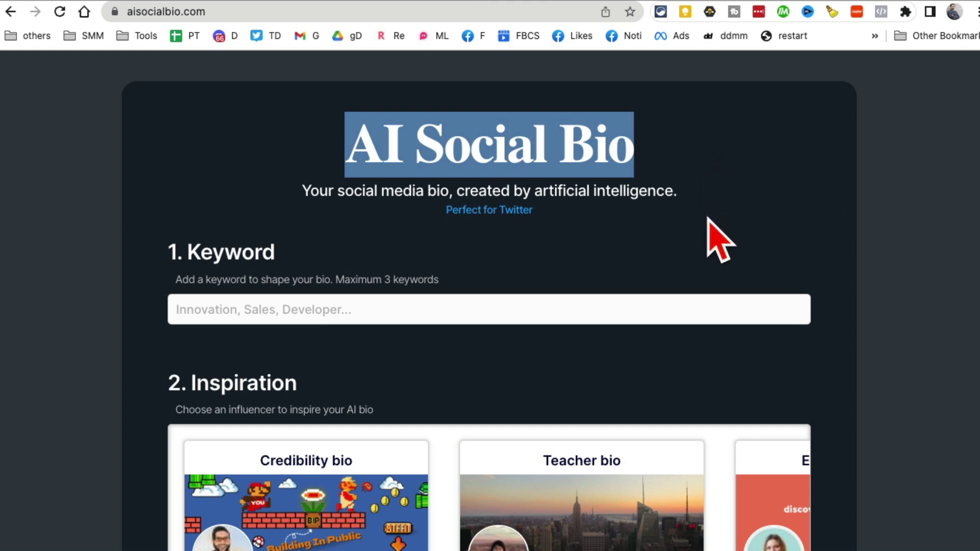
pyautogui.moveTo(366, 191); pyautogui.dragTo(611, 191)
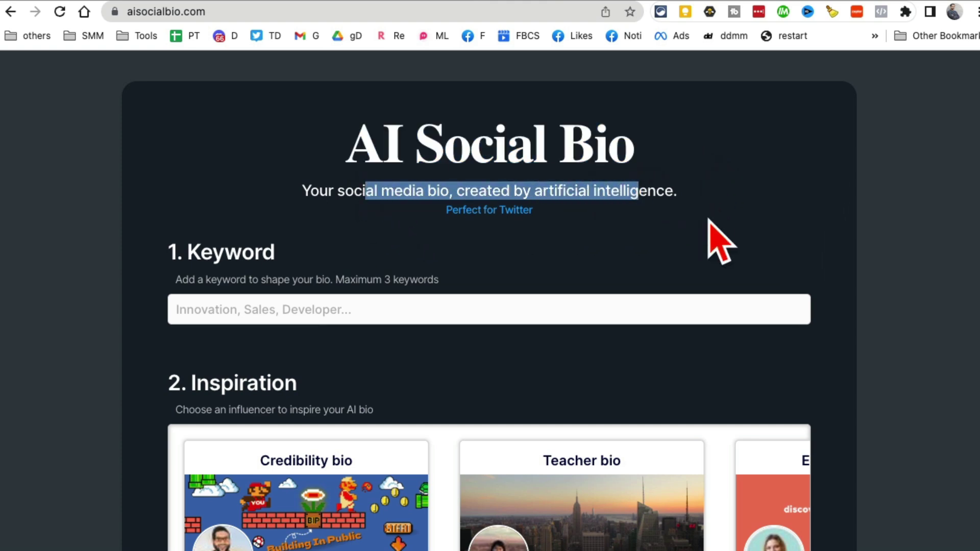
# - Enter keywords marketing, content creation, making money online, pick Athlete inspiration, and generate
pyautogui.click(265, 310)
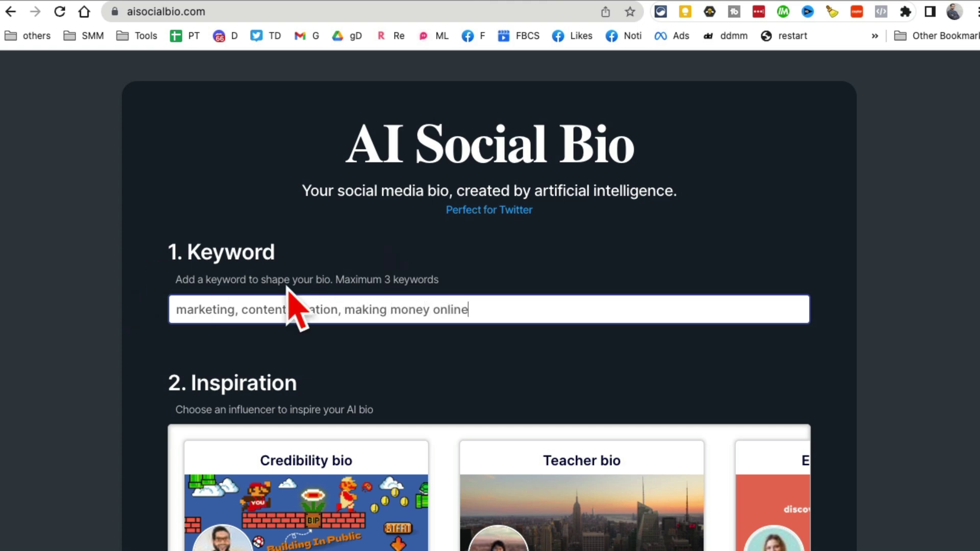
pyautogui.scroll(-5, 616, 302)
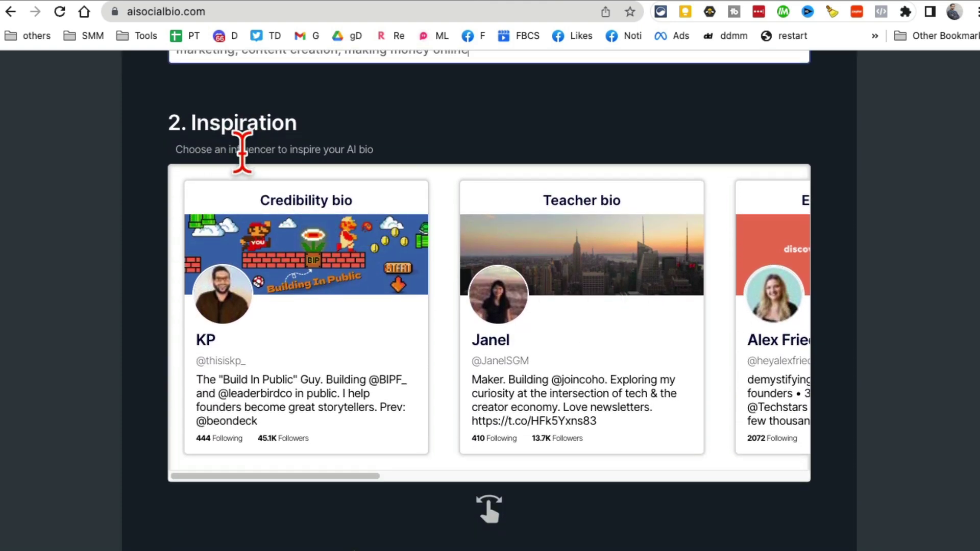
pyautogui.moveTo(220, 153); pyautogui.dragTo(358, 151)
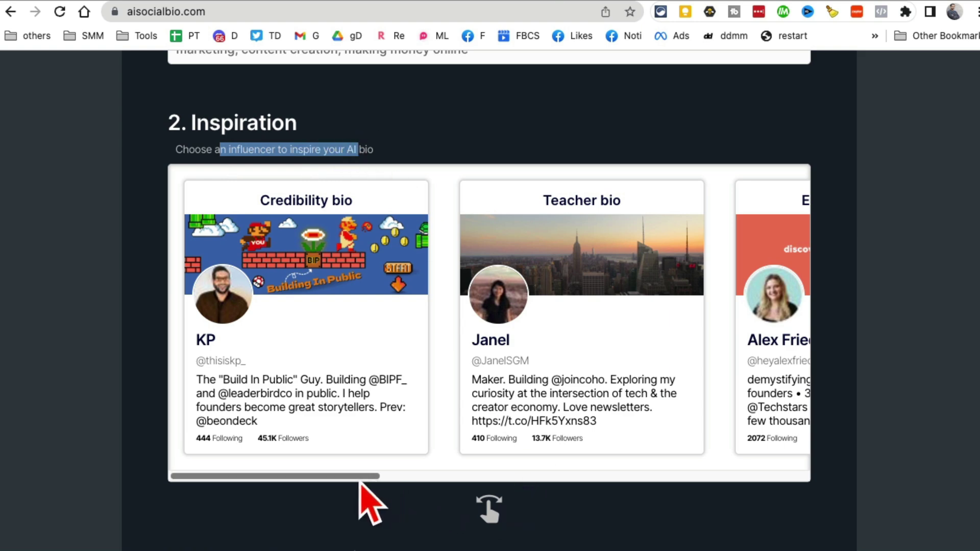
pyautogui.moveTo(364, 476); pyautogui.dragTo(656, 484)
pyautogui.click(522, 378)
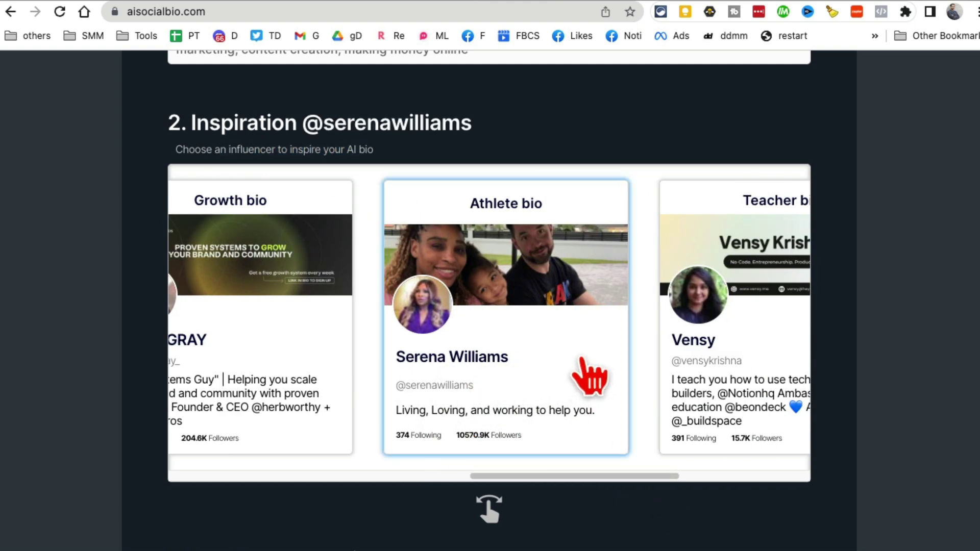
pyautogui.scroll(-1, 585, 370)
pyautogui.scroll(-3, 587, 378)
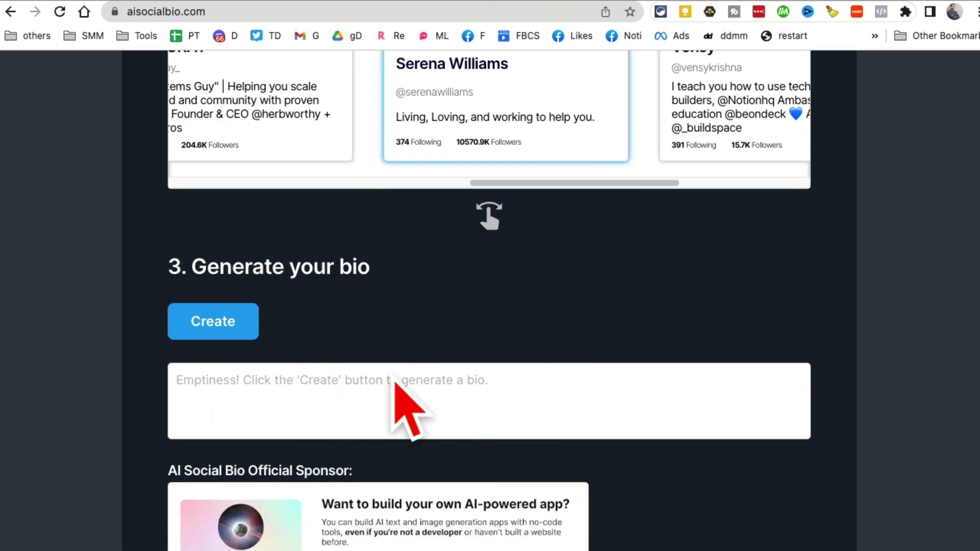
pyautogui.click(211, 322)
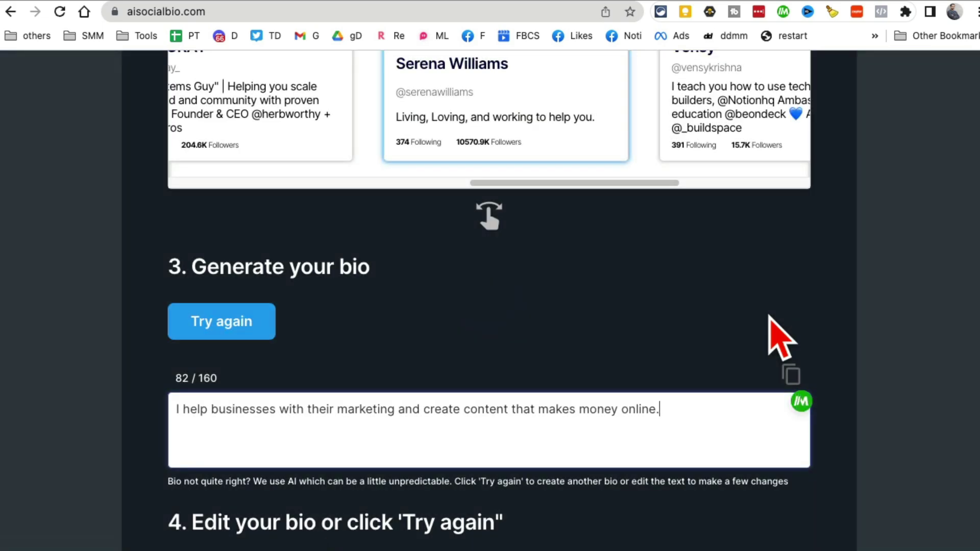
# - Highlight the finished 82-character bio about helping businesses with marketing and money-making content
pyautogui.scroll(-5, 780, 337)
pyautogui.scroll(9, 772, 317)
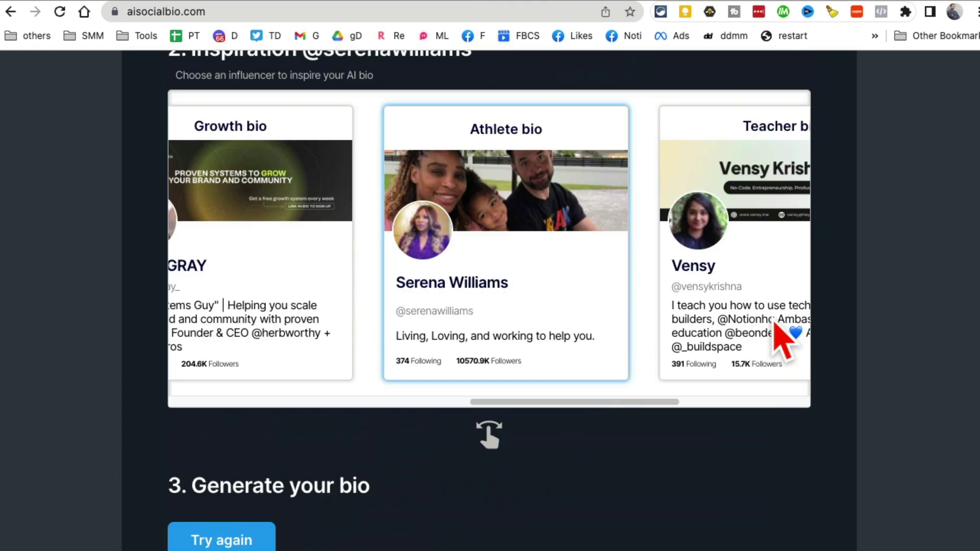
pyautogui.scroll(-5, 772, 317)
pyautogui.scroll(-1, 780, 336)
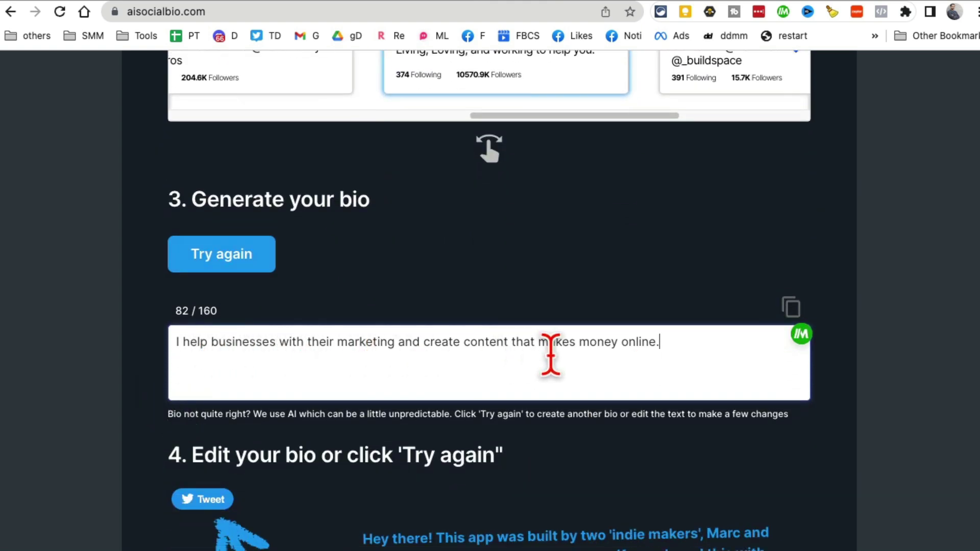
pyautogui.moveTo(668, 343); pyautogui.dragTo(177, 342)
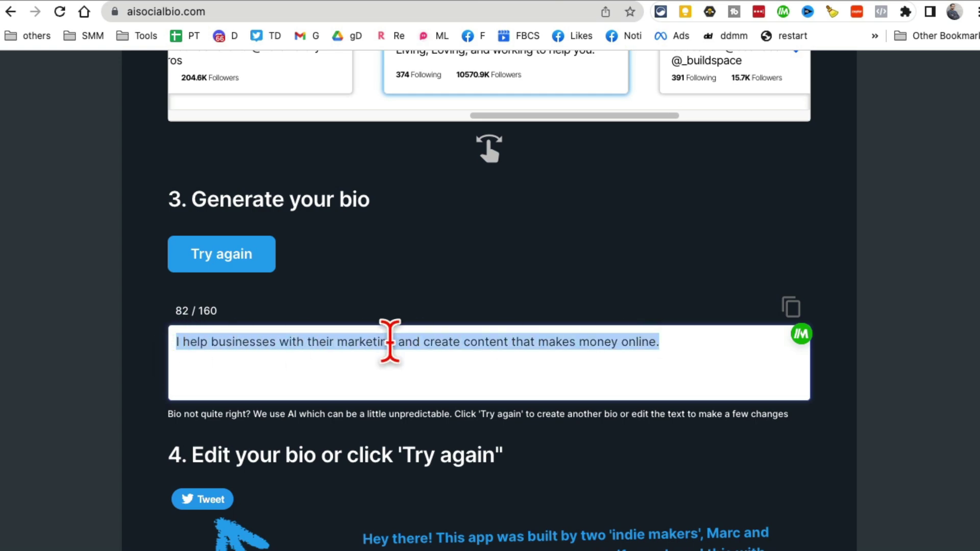
pyautogui.scroll(-3, 390, 340)
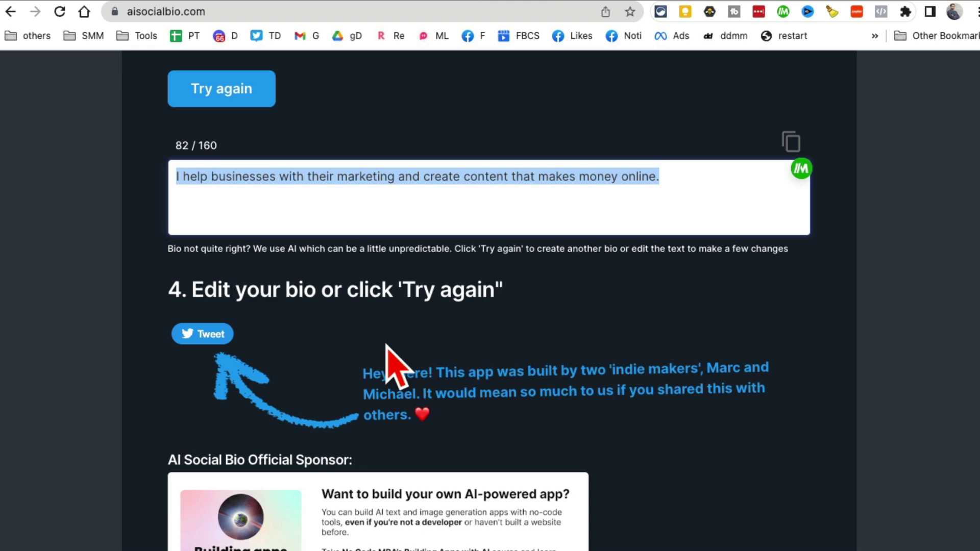
pyautogui.scroll(15, 671, 408)
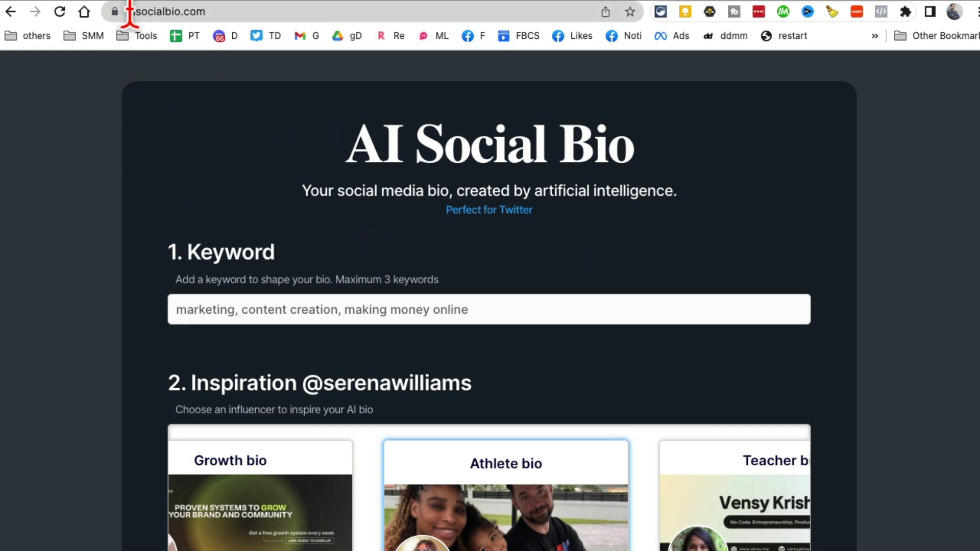
# - Visit the Radaar homepage by trimming the URL path, then return to AI Post Generator
pyautogui.click(572, 2)
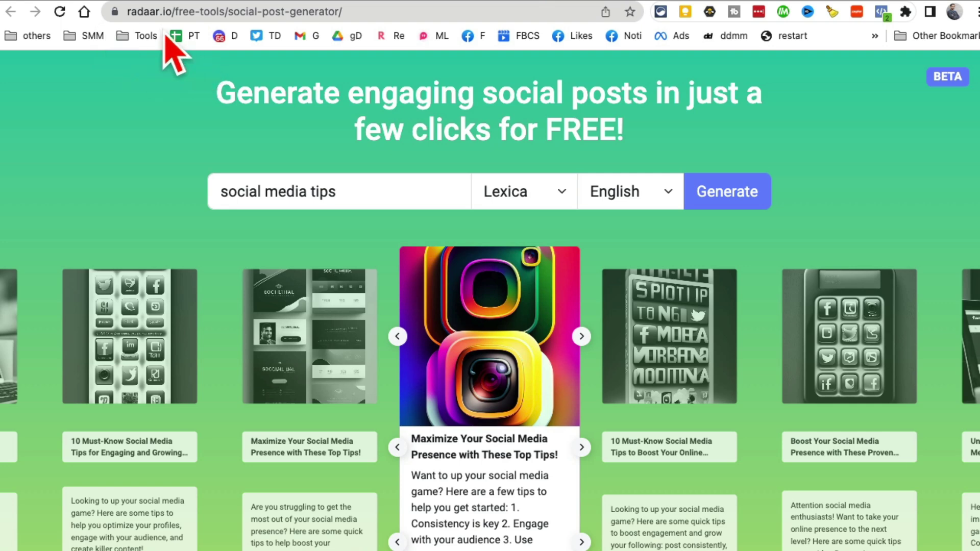
pyautogui.moveTo(172, 11); pyautogui.dragTo(357, 123)
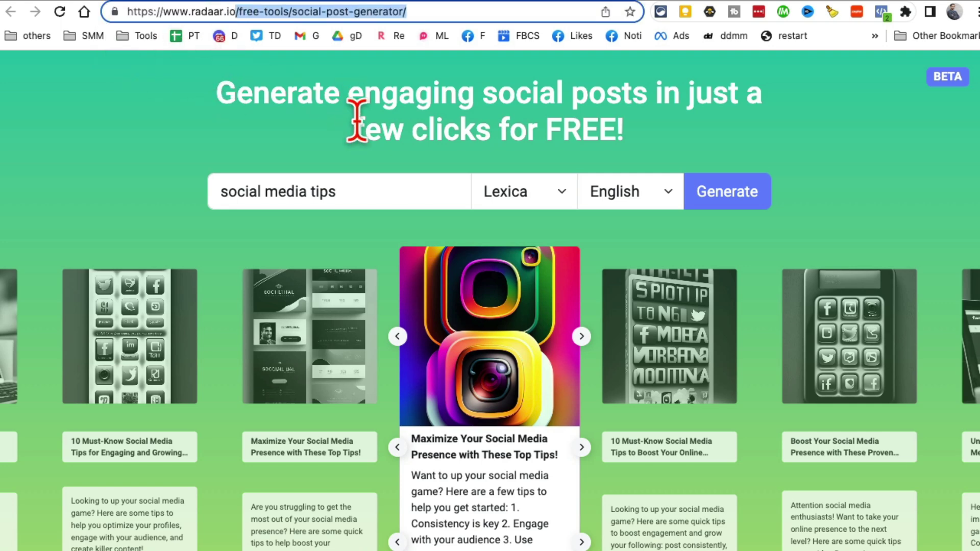
pyautogui.press('BackSpace')
pyautogui.press('Return')
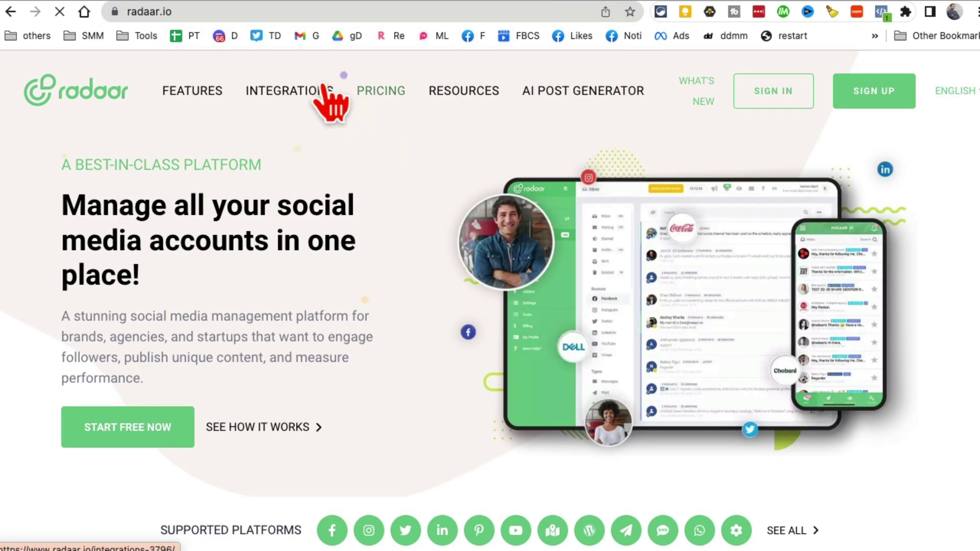
pyautogui.moveTo(175, 205); pyautogui.dragTo(323, 302)
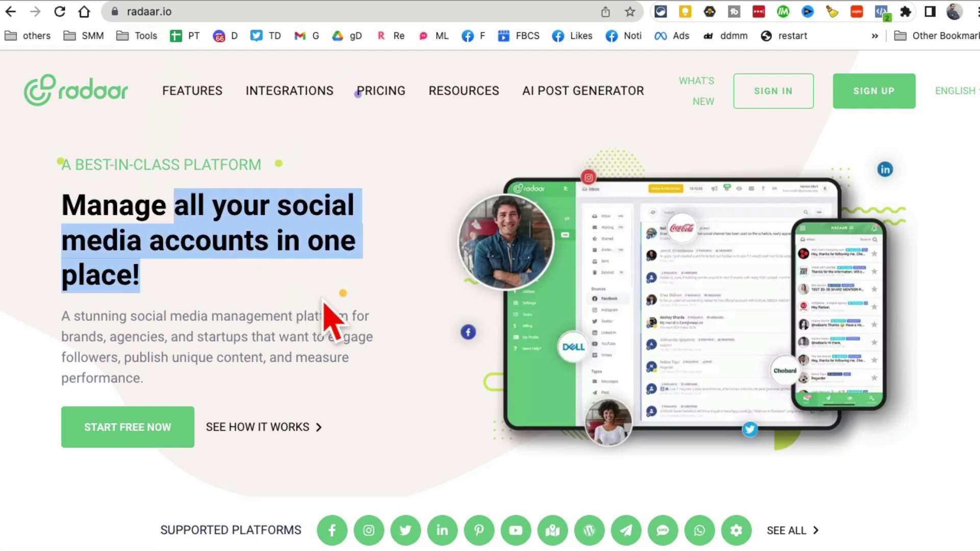
pyautogui.click(595, 91)
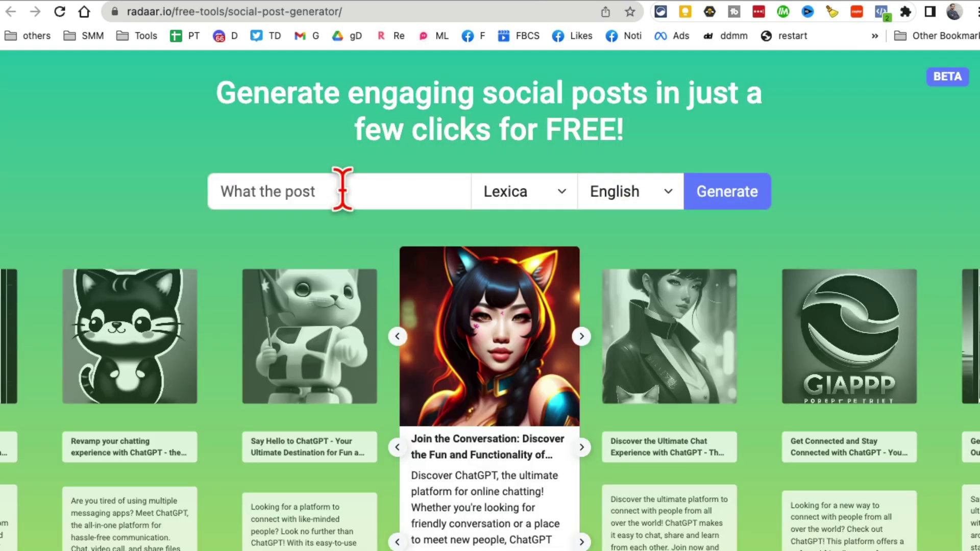
# - Generate English posts on 'self care tips' with Pexels as the media provider
pyautogui.moveTo(254, 93); pyautogui.dragTo(655, 127)
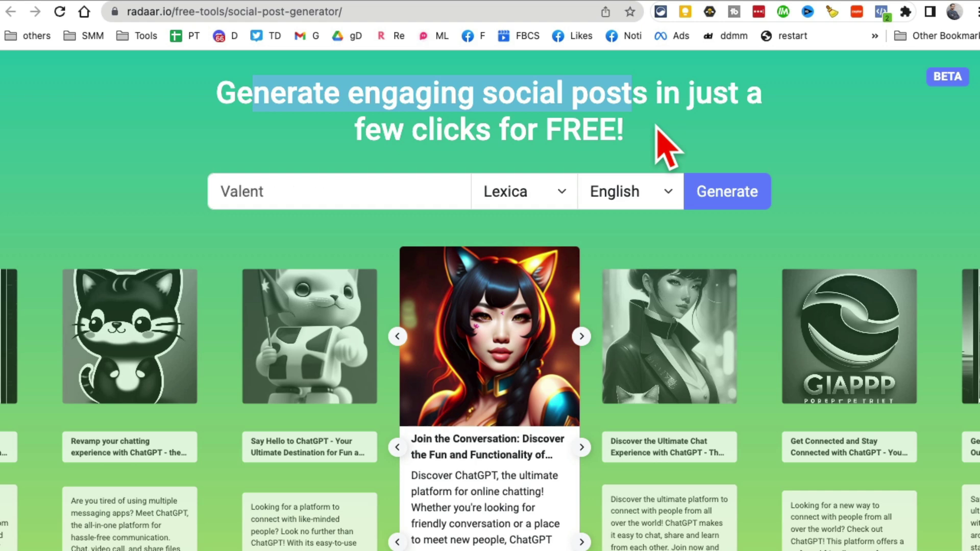
pyautogui.click(367, 196)
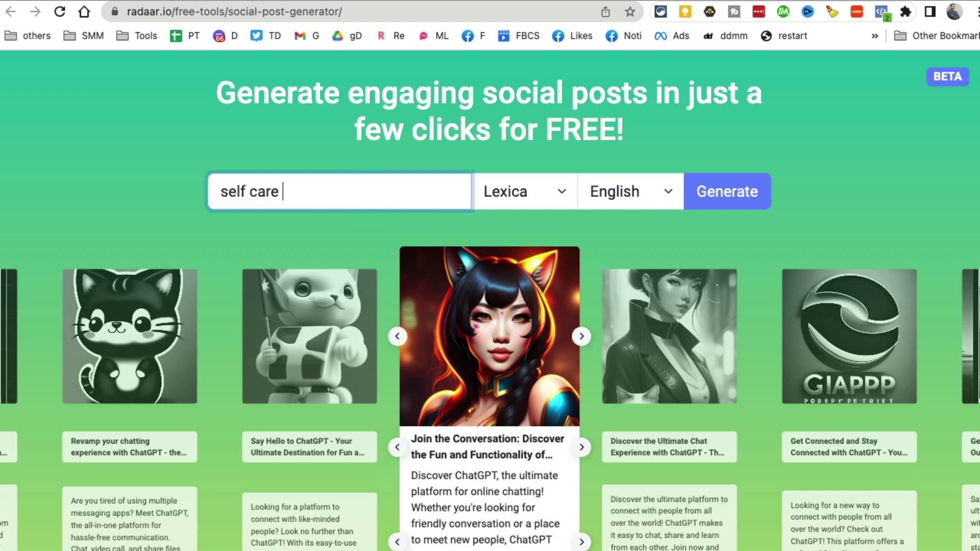
pyautogui.click(561, 194)
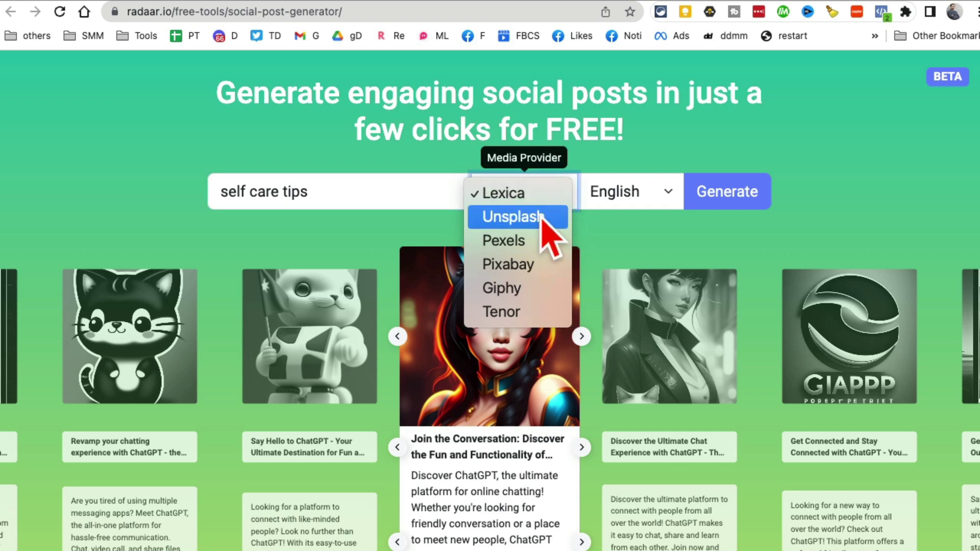
pyautogui.click(510, 264)
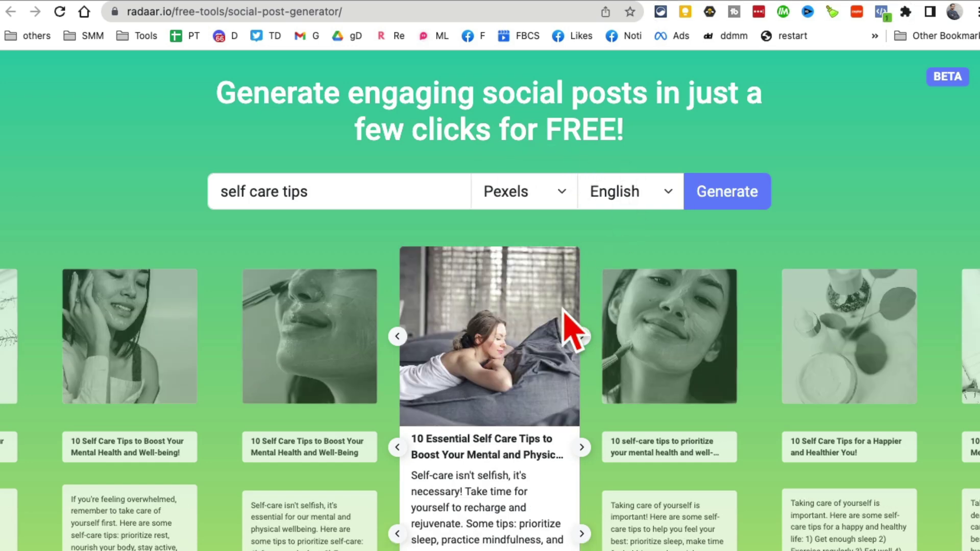
# - Cycle the carousel to the next self care image, post title and post text
pyautogui.scroll(-3, 586, 314)
pyautogui.scroll(-1, 608, 307)
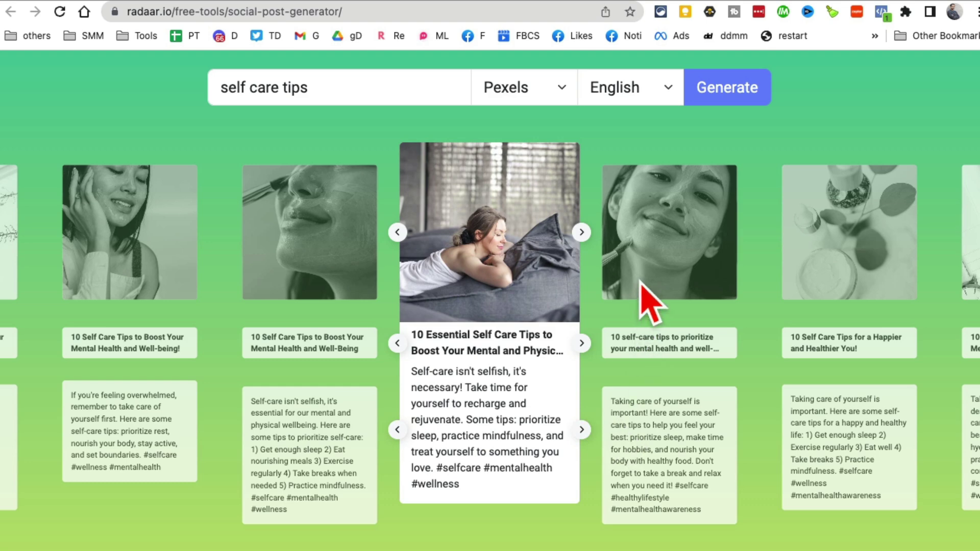
pyautogui.click(578, 232)
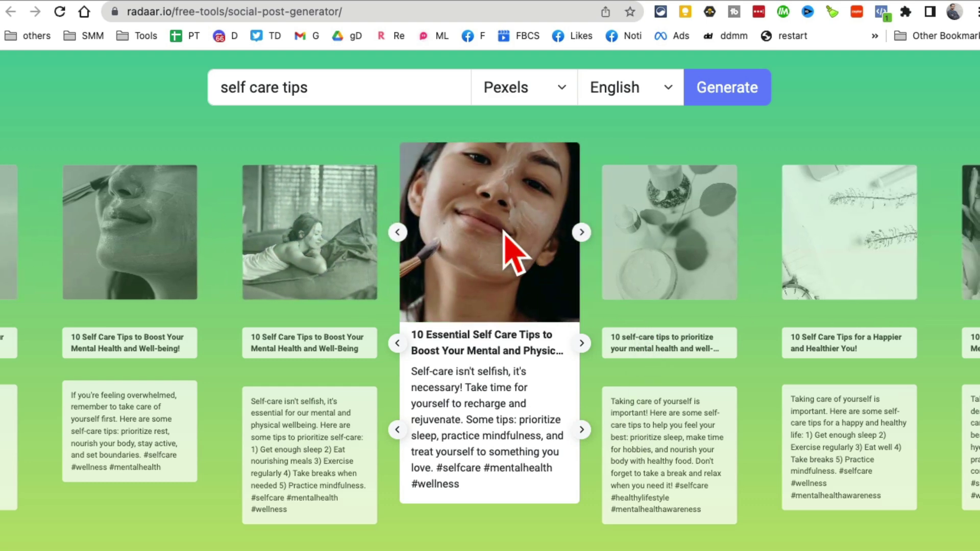
pyautogui.click(582, 233)
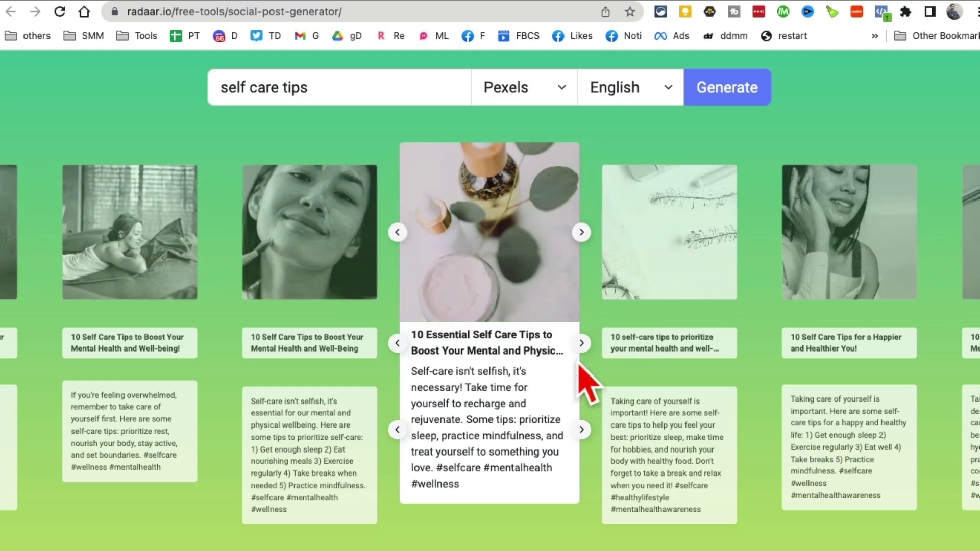
pyautogui.click(581, 343)
pyautogui.click(582, 344)
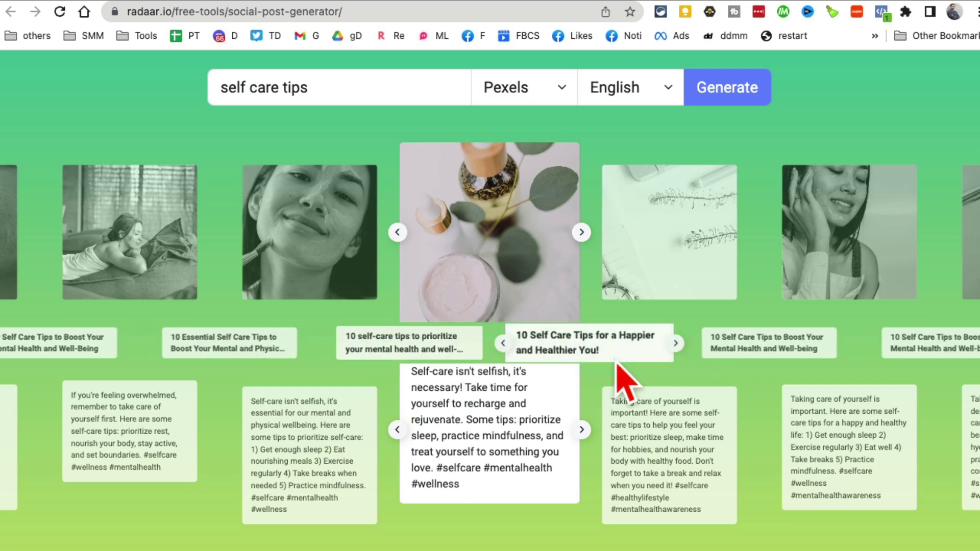
pyautogui.click(656, 450)
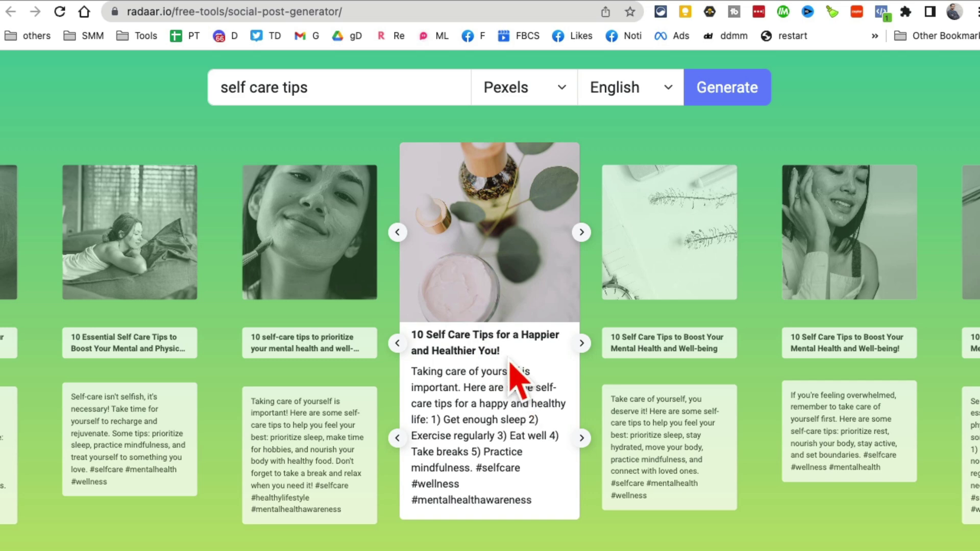
# - Advance the caption to the one beginning 'Take care of yourself, you deserve it!'
pyautogui.scroll(3, 247, 175)
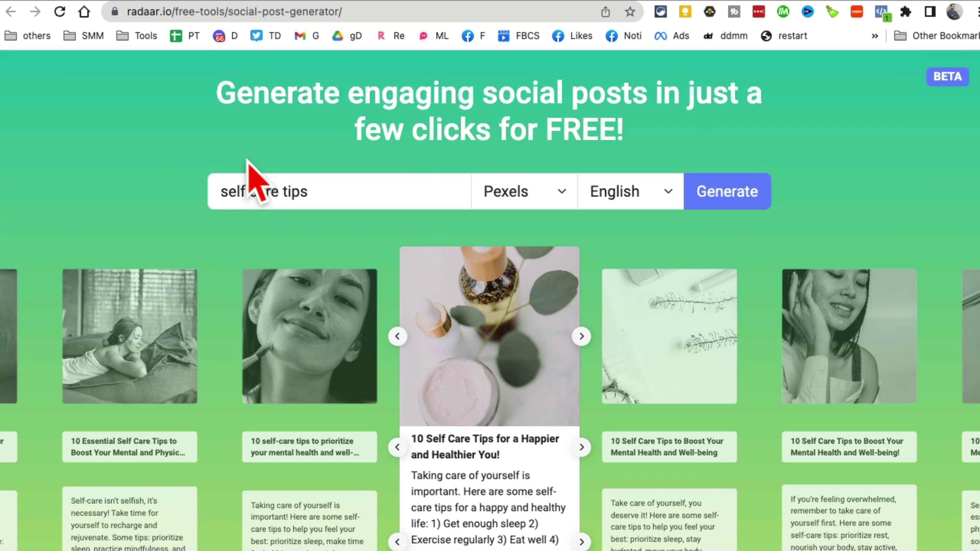
pyautogui.scroll(-2, 514, 361)
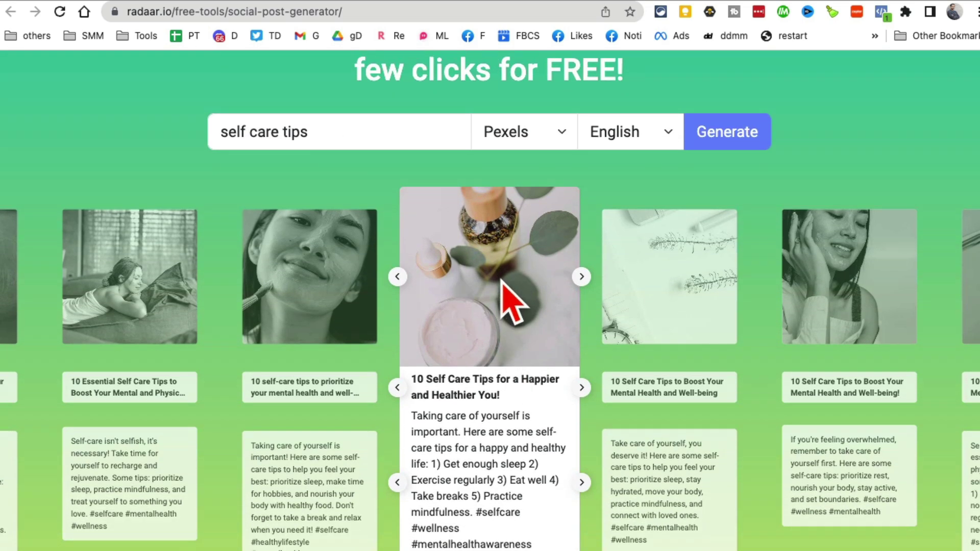
pyautogui.scroll(-1, 502, 281)
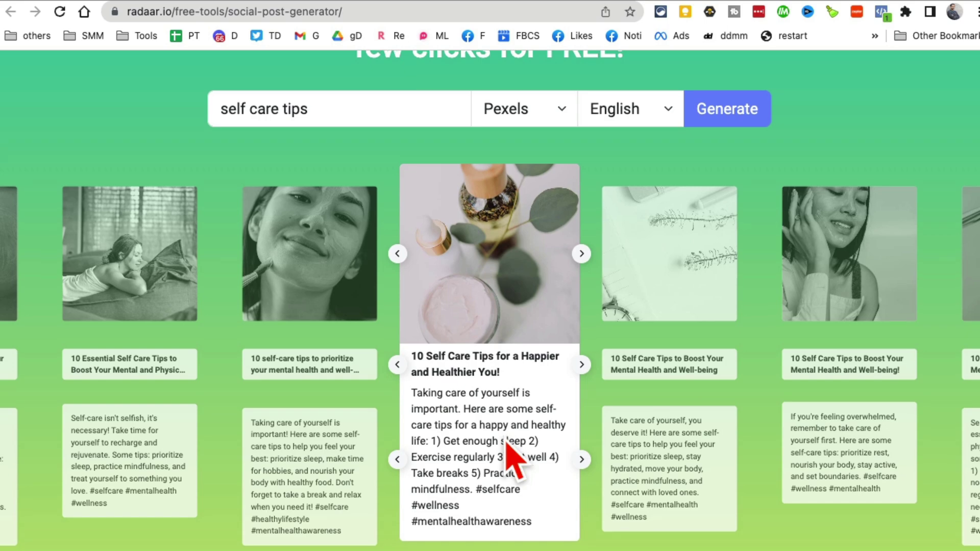
pyautogui.scroll(-2, 508, 449)
pyautogui.click(582, 419)
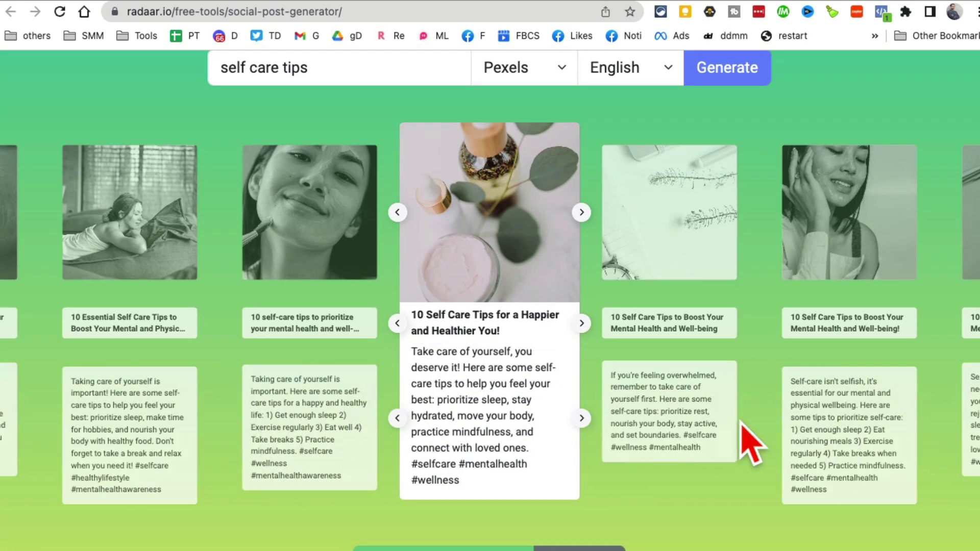
pyautogui.scroll(-4, 699, 405)
pyautogui.scroll(8, 663, 291)
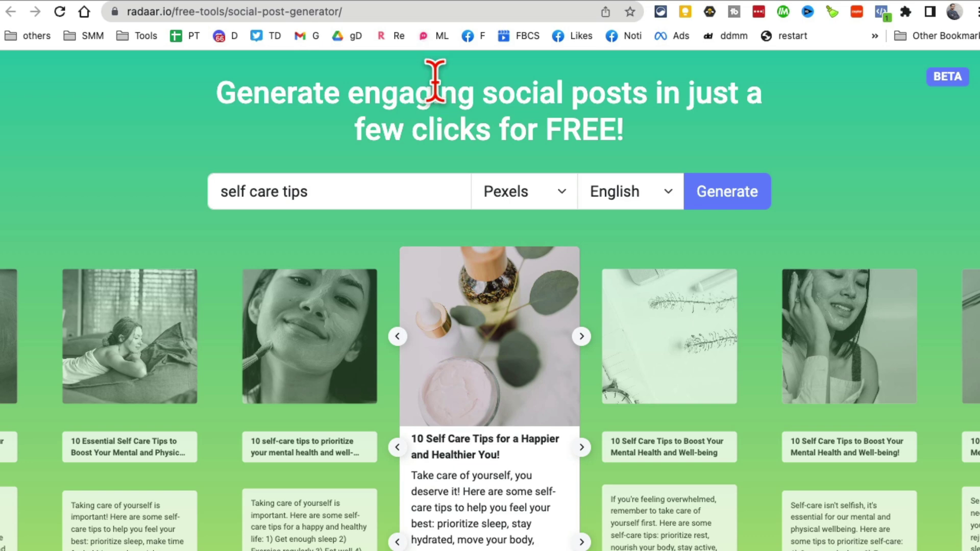
# - Strip the utm_ parameters and reload Taggy at taggy.com.mx/?, browsing its sample photos
pyautogui.click(664, 2)
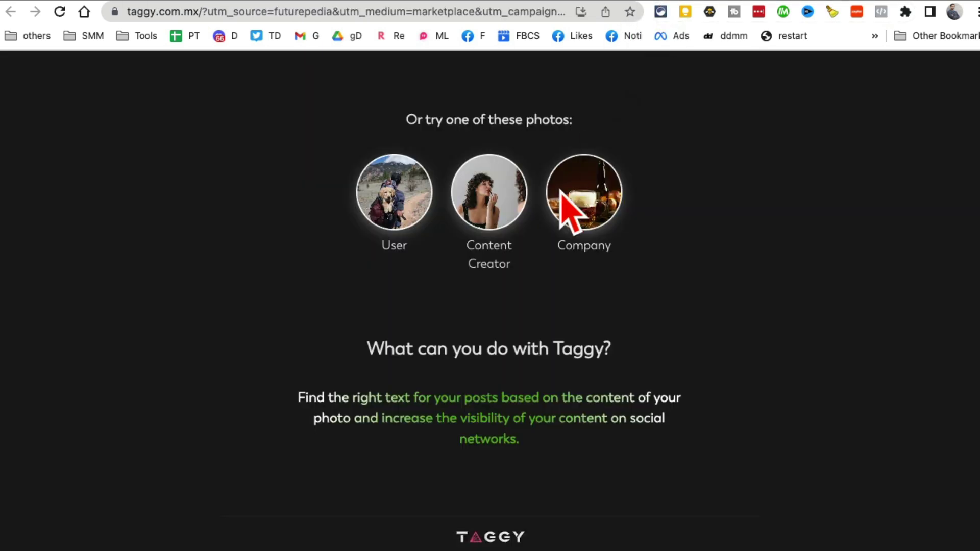
pyautogui.scroll(8, 634, 219)
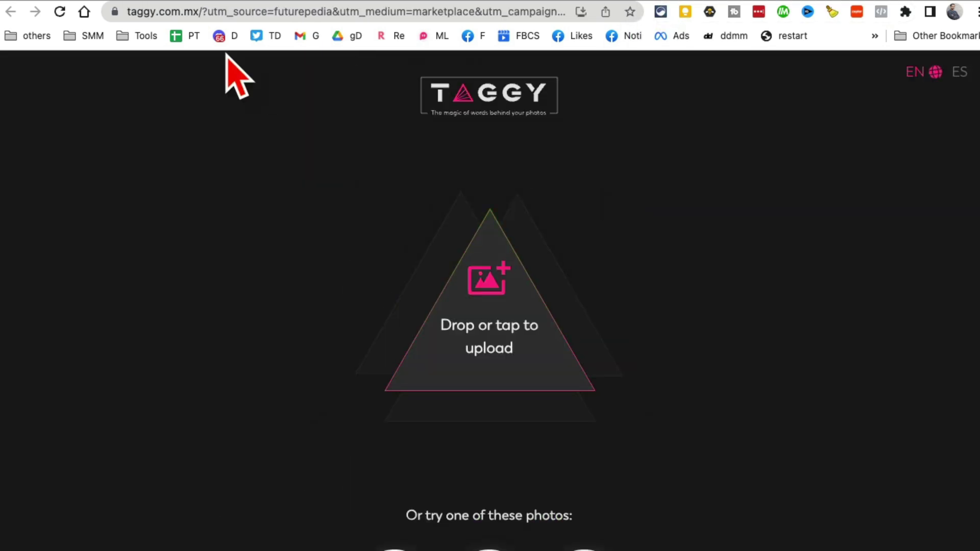
pyautogui.moveTo(203, 14); pyautogui.dragTo(252, 73)
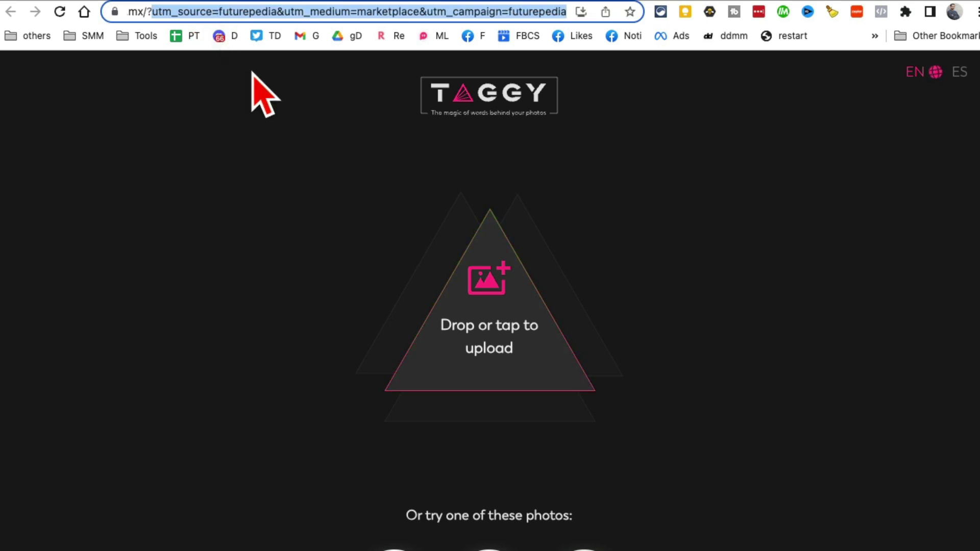
pyautogui.press('BackSpace')
pyautogui.press('Return')
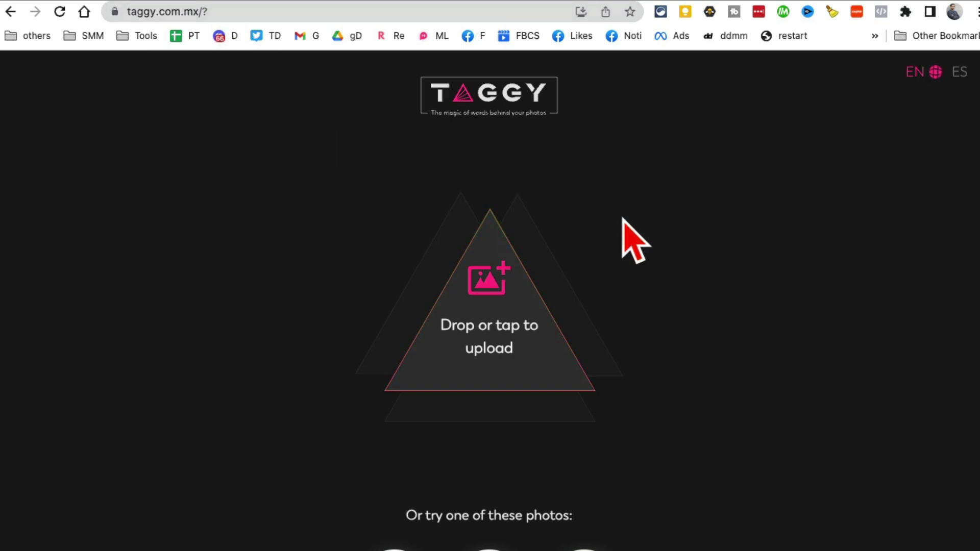
pyautogui.scroll(-5, 630, 239)
pyautogui.scroll(-6, 745, 283)
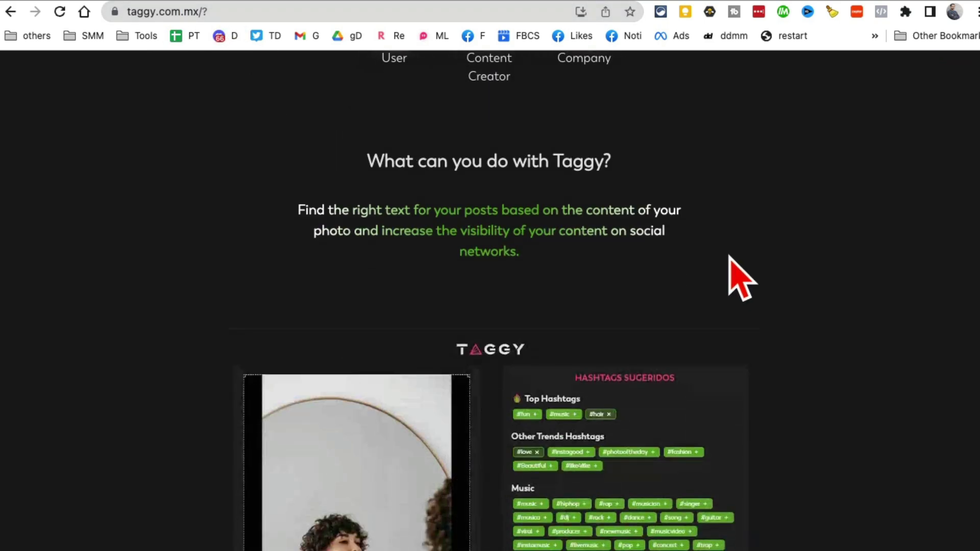
pyautogui.scroll(-6, 730, 257)
pyautogui.scroll(10, 694, 265)
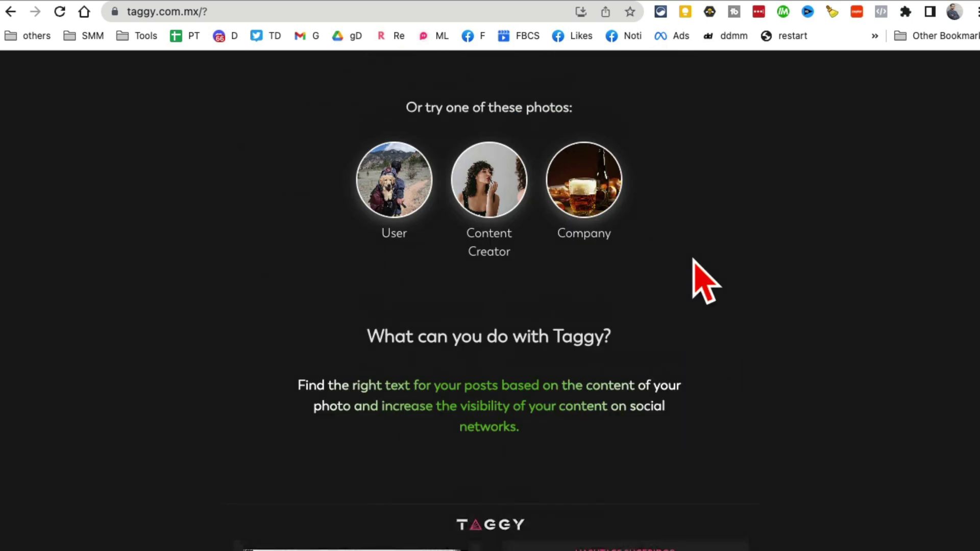
pyautogui.scroll(1, 704, 281)
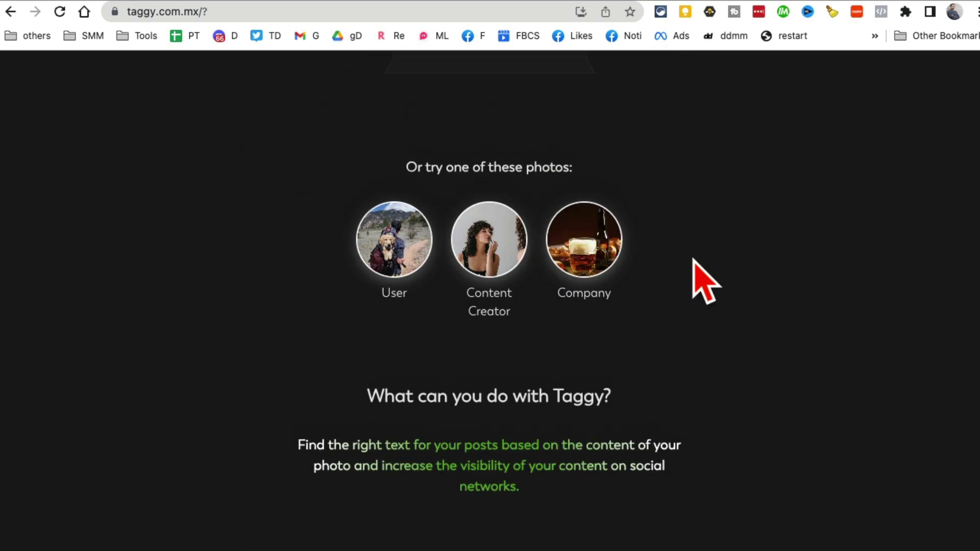
pyautogui.scroll(-5, 706, 281)
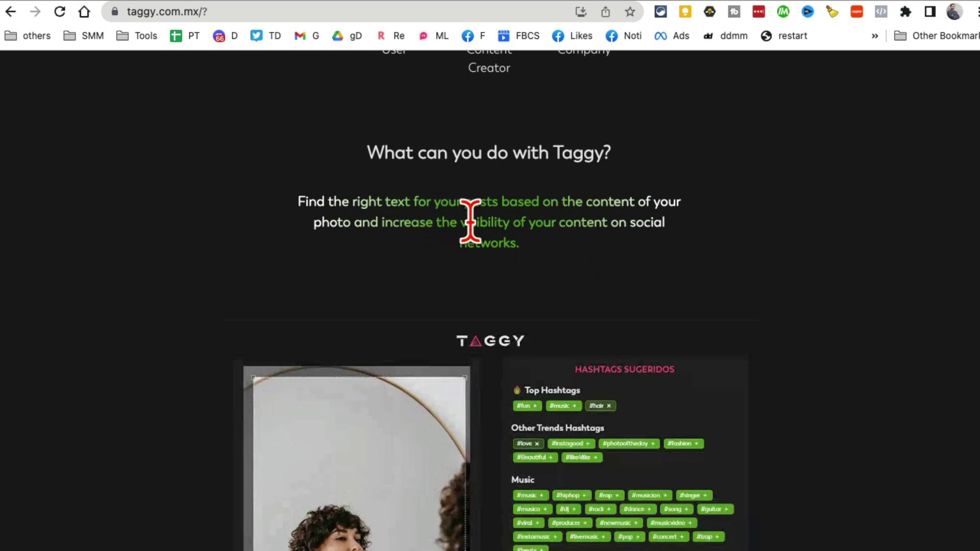
# - Upload the Oral History Project podcast JPG from the Desktop to Taggy
pyautogui.moveTo(433, 222); pyautogui.dragTo(623, 256)
pyautogui.scroll(12, 623, 256)
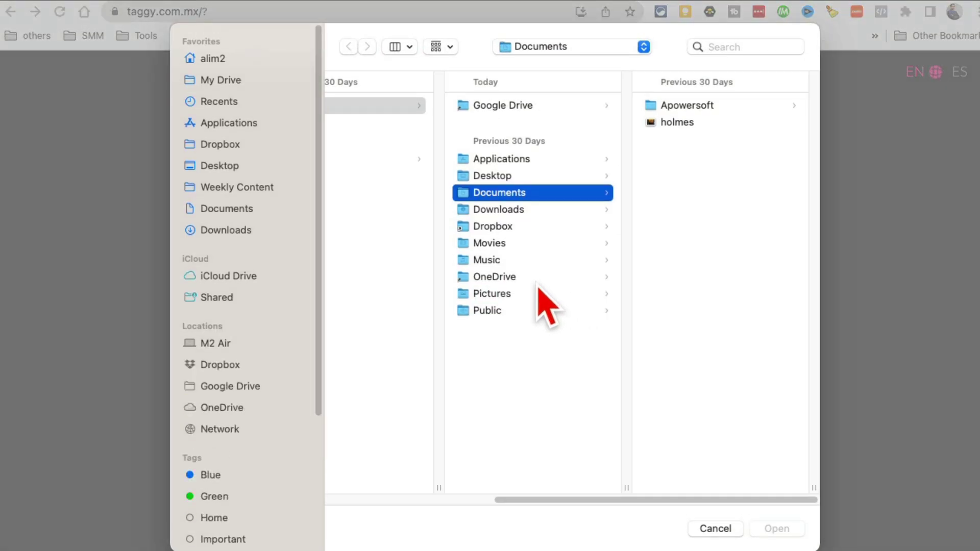
pyautogui.click(233, 172)
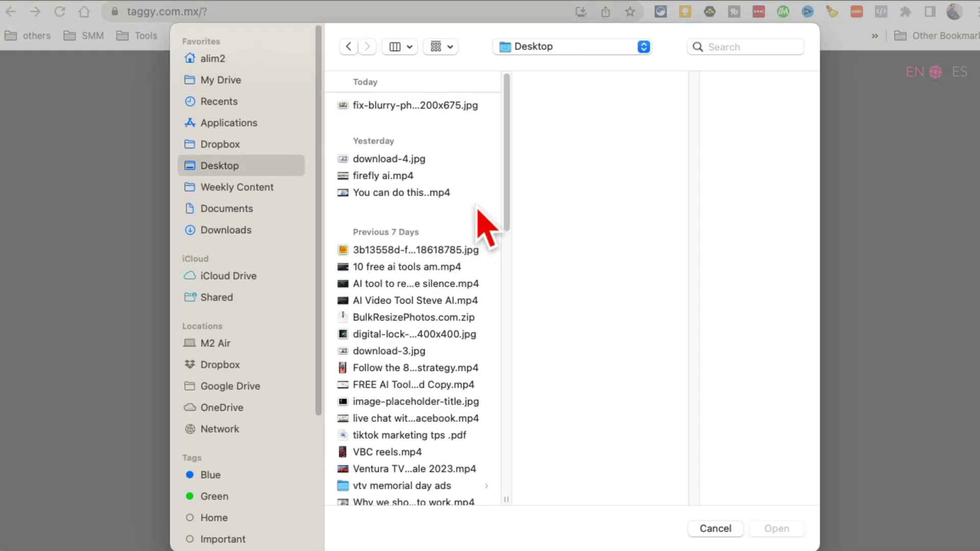
pyautogui.click(447, 250)
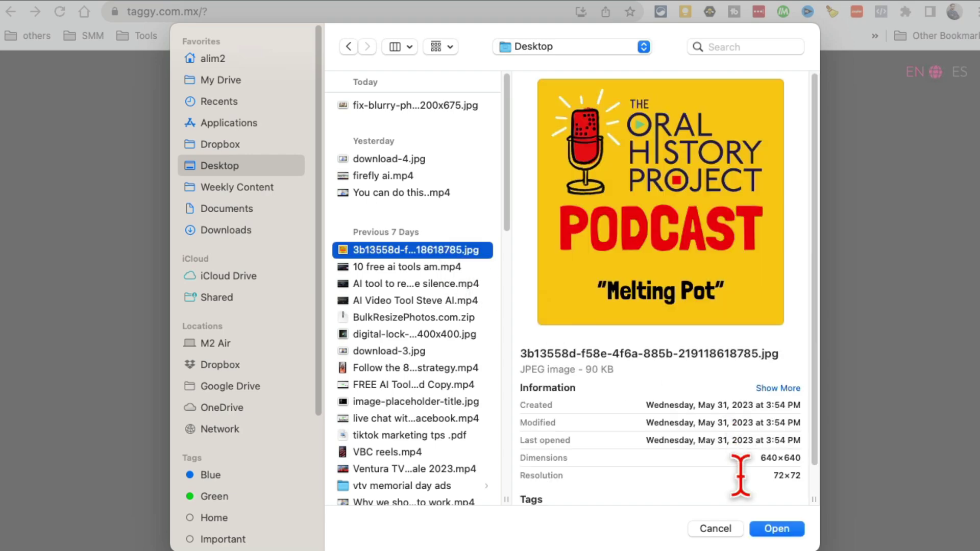
pyautogui.click(774, 529)
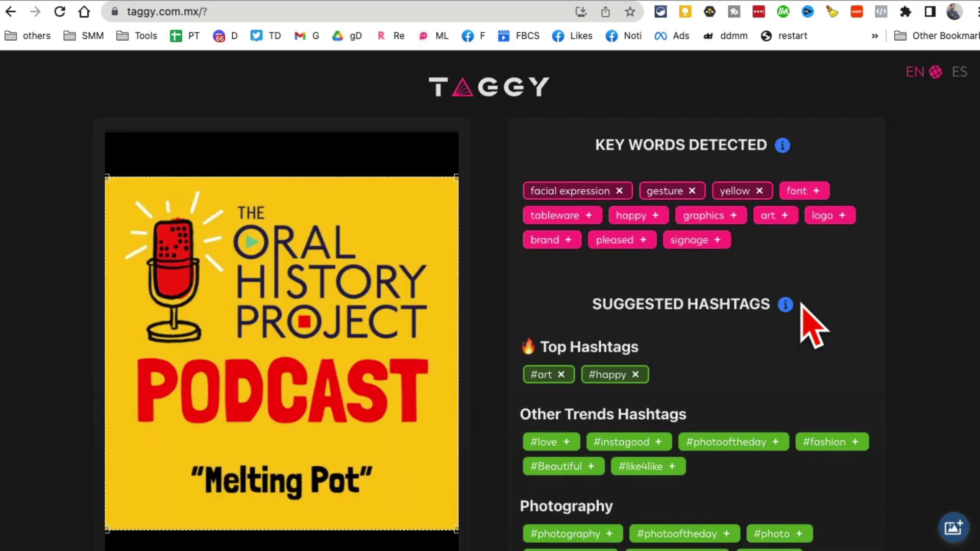
# - Inspect the generated caption about happiness, briefly comparing it with the quotes view
pyautogui.scroll(-3, 811, 326)
pyautogui.scroll(-5, 765, 306)
pyautogui.scroll(3, 761, 313)
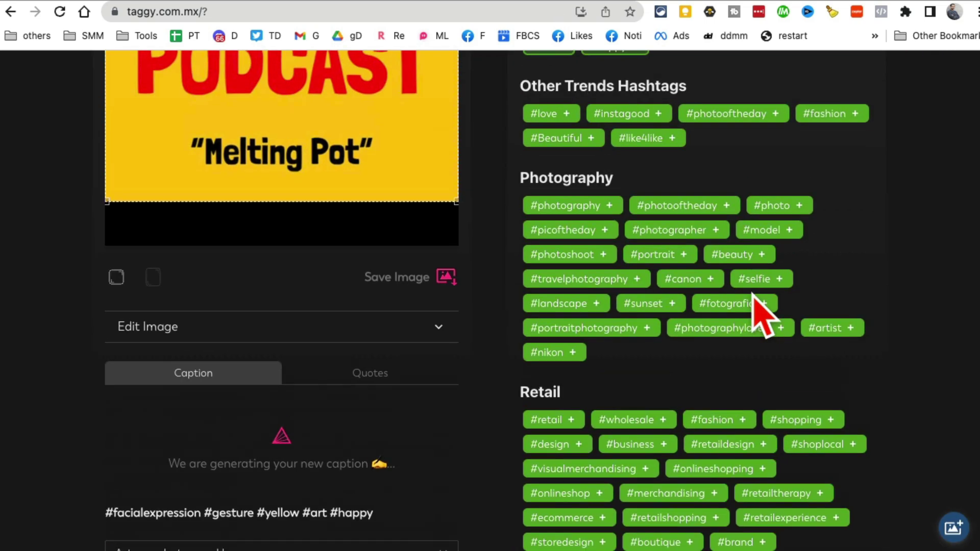
pyautogui.scroll(-4, 760, 311)
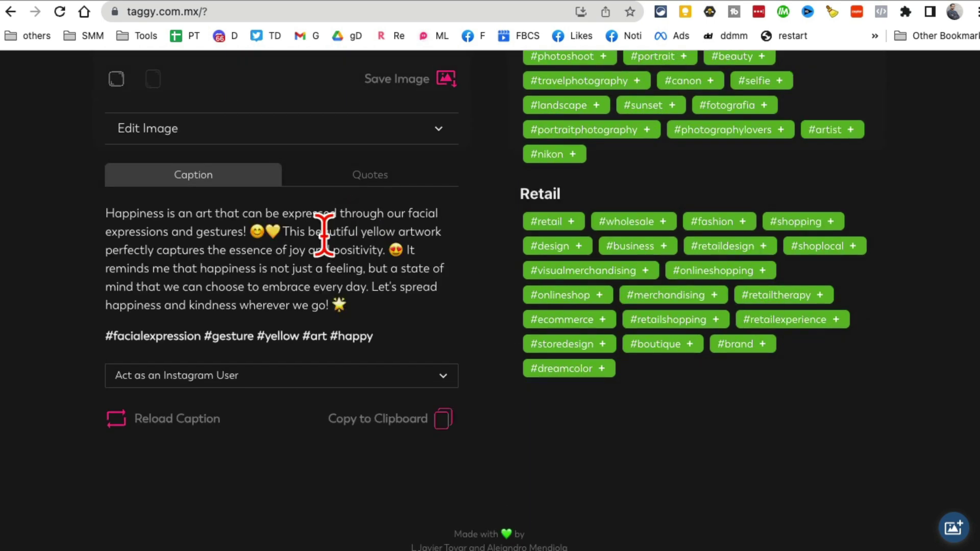
pyautogui.moveTo(131, 214); pyautogui.dragTo(372, 288)
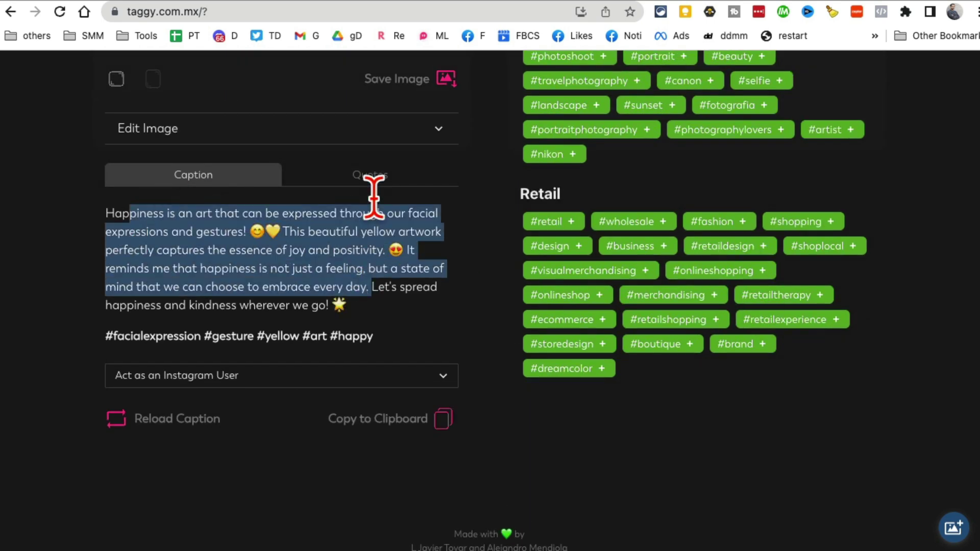
pyautogui.click(376, 178)
pyautogui.click(194, 209)
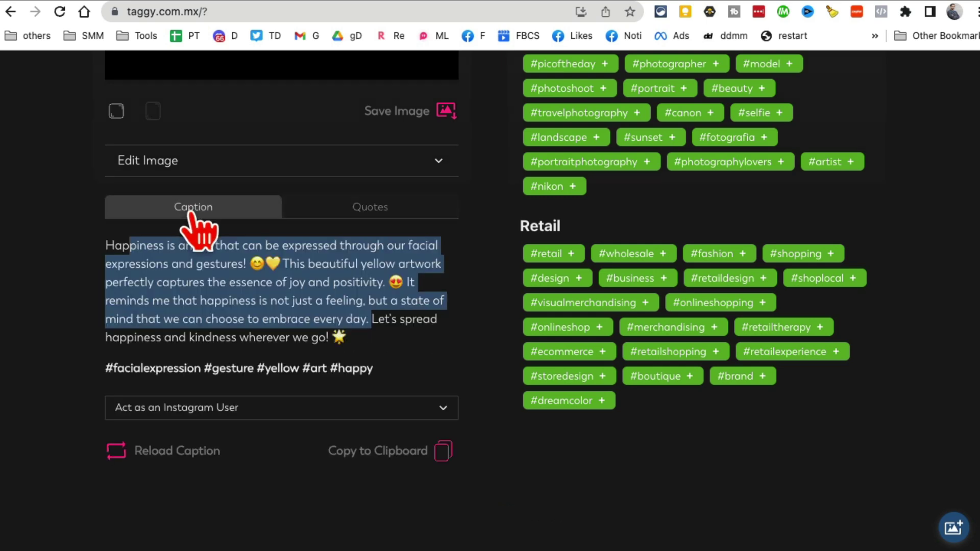
pyautogui.moveTo(415, 361); pyautogui.dragTo(105, 264)
# - Review the detected keywords and suggested hashtags, then move to the FotoFix site
pyautogui.scroll(3, 852, 295)
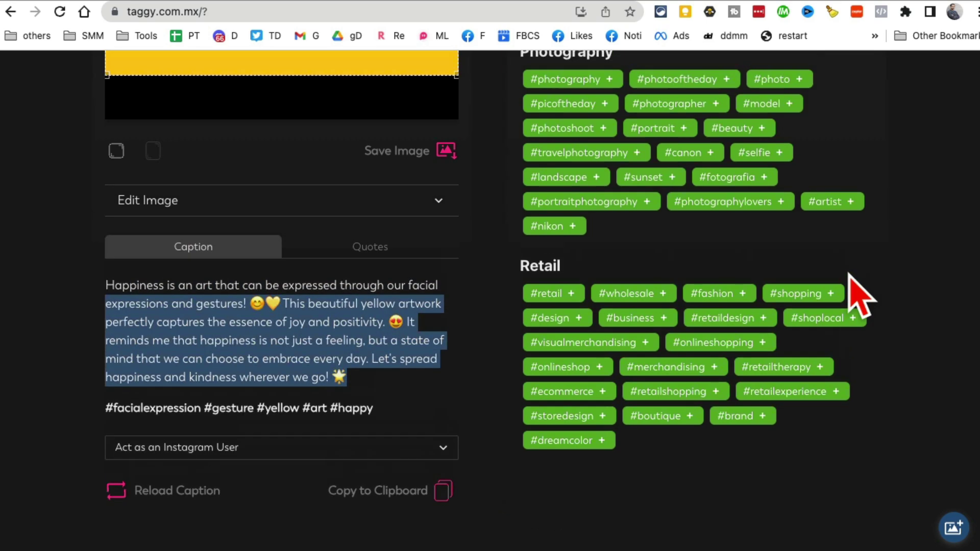
pyautogui.scroll(4, 732, 378)
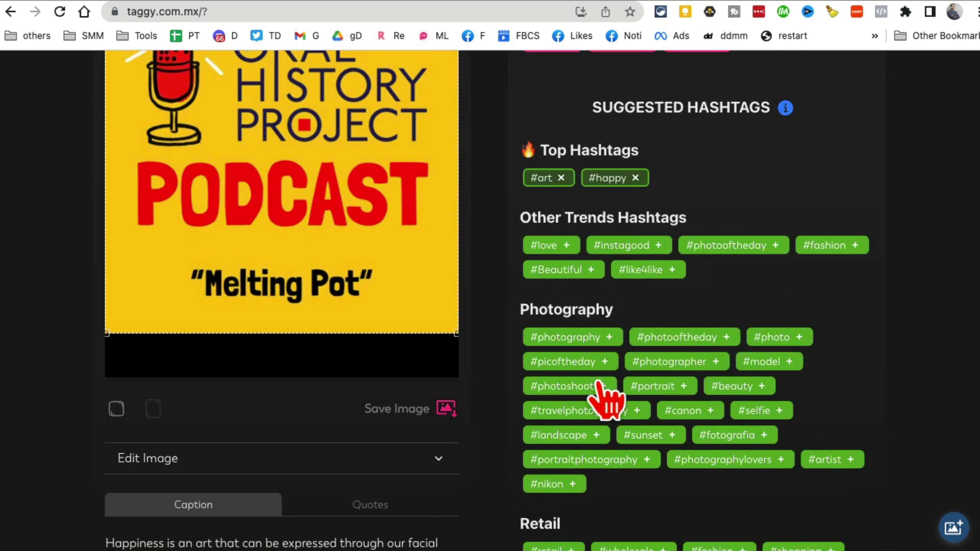
pyautogui.scroll(1, 740, 339)
pyautogui.scroll(1, 786, 360)
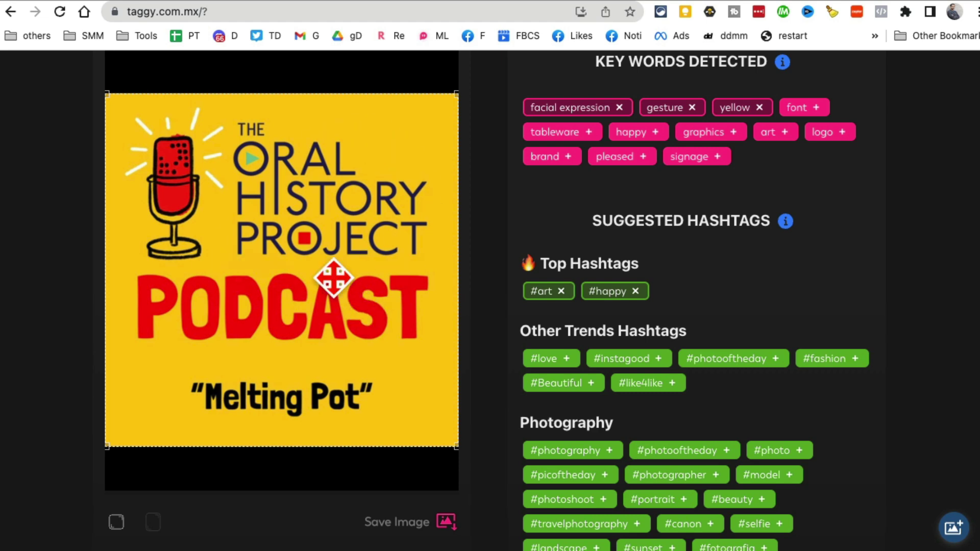
pyautogui.scroll(1, 431, 261)
pyautogui.scroll(1, 432, 260)
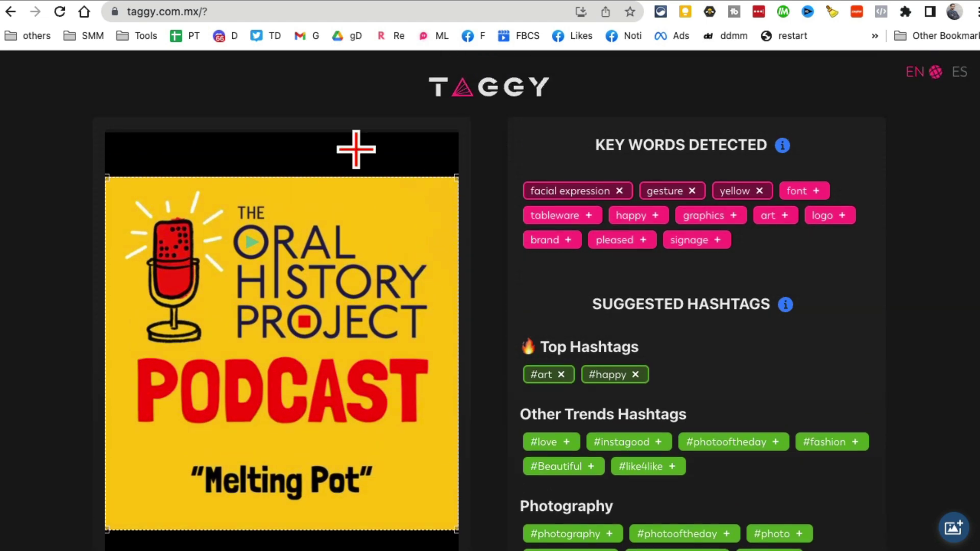
pyautogui.scroll(-6, 795, 377)
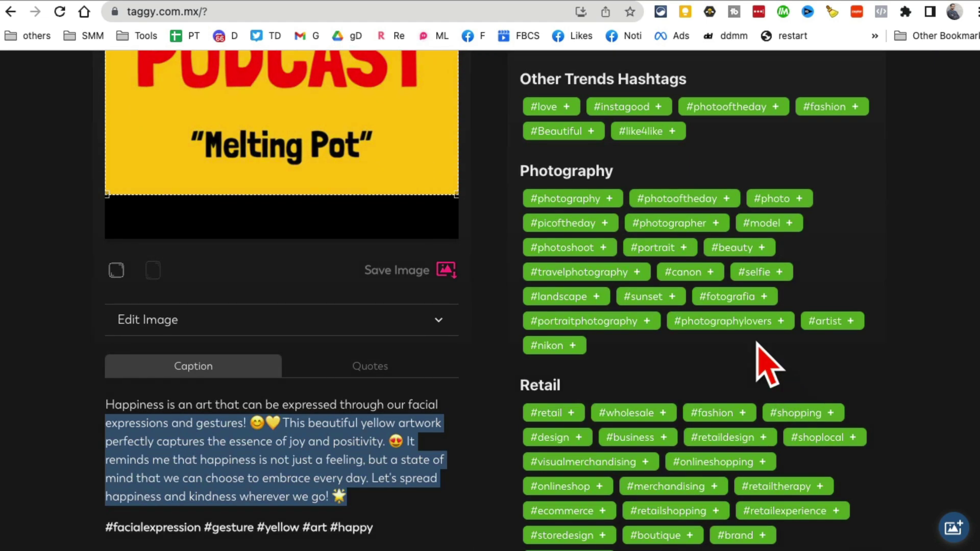
pyautogui.scroll(3, 875, 350)
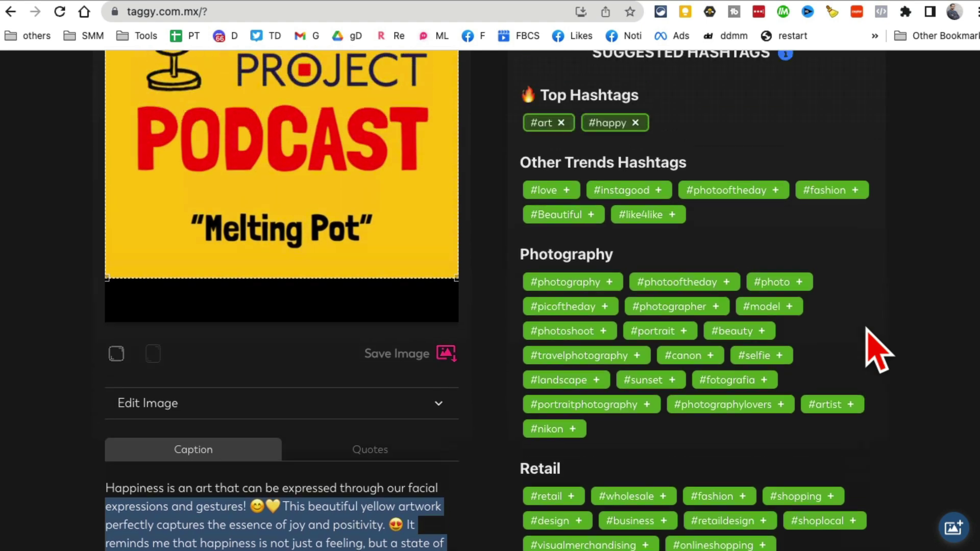
pyautogui.click(735, 10)
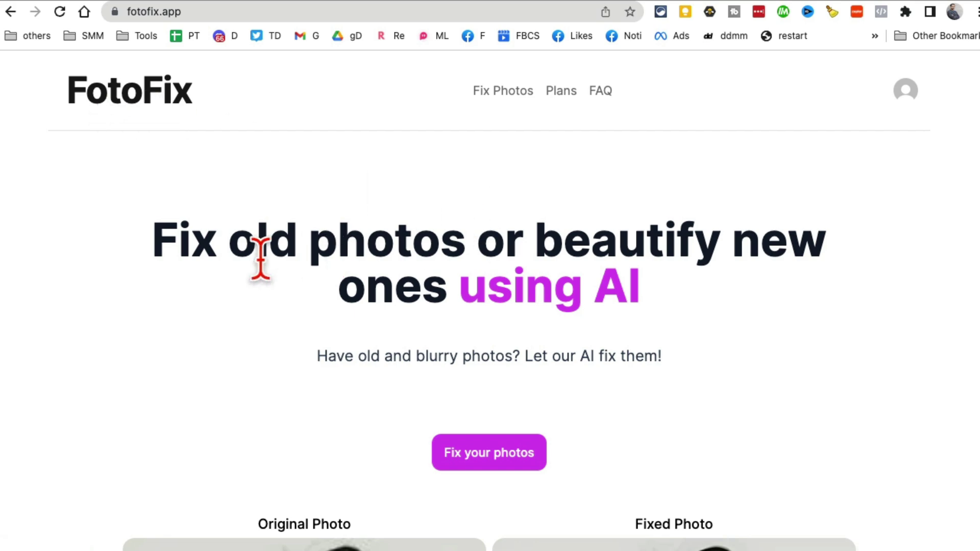
# - Upload the blurry child's photo to FotoFix and get an AI-restored version
pyautogui.moveTo(279, 253); pyautogui.dragTo(809, 350)
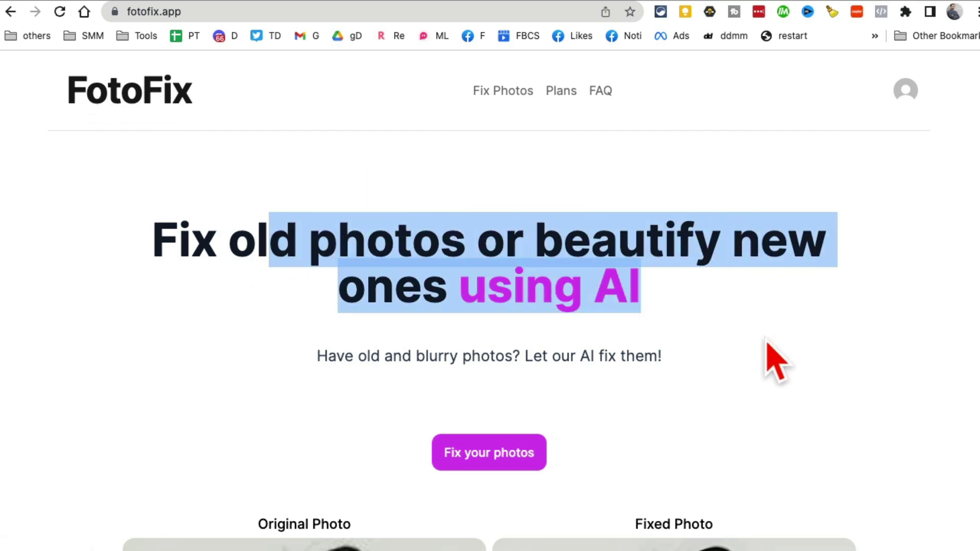
pyautogui.scroll(-8, 776, 363)
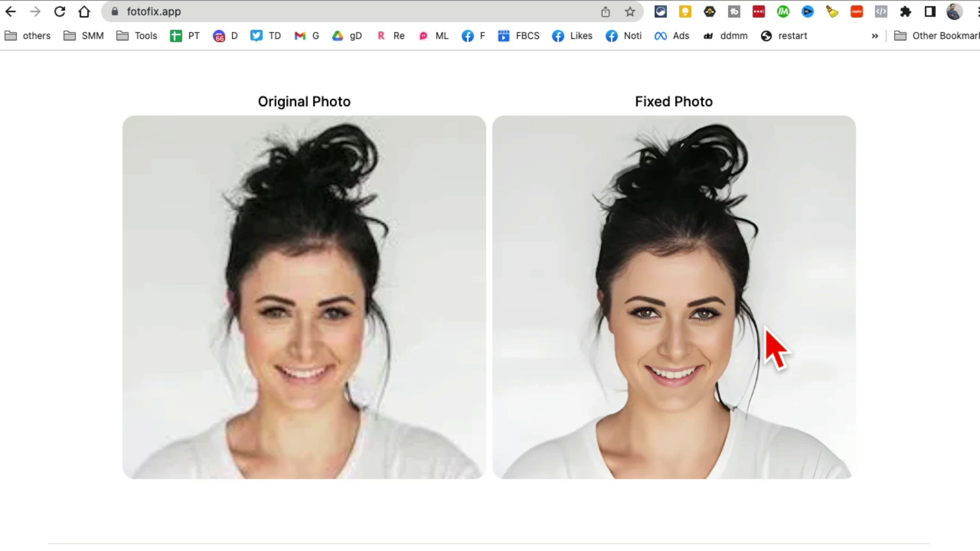
pyautogui.scroll(8, 706, 280)
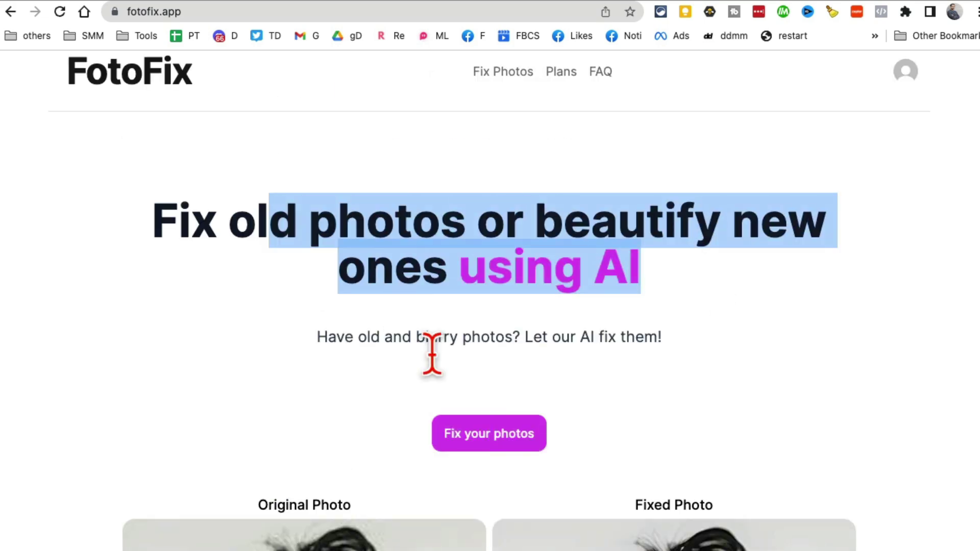
pyautogui.scroll(-1, 742, 351)
pyautogui.scroll(-8, 741, 347)
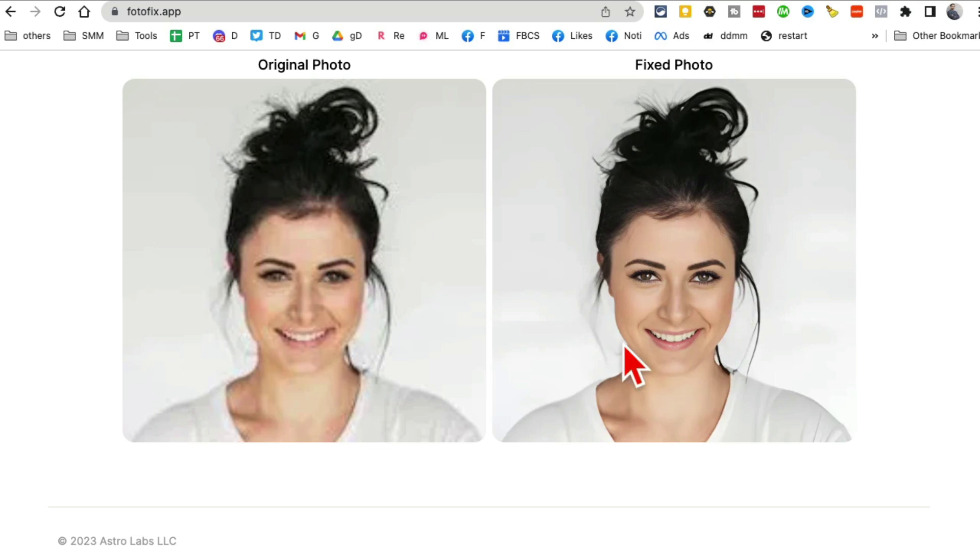
pyautogui.scroll(5, 883, 394)
pyautogui.scroll(4, 891, 405)
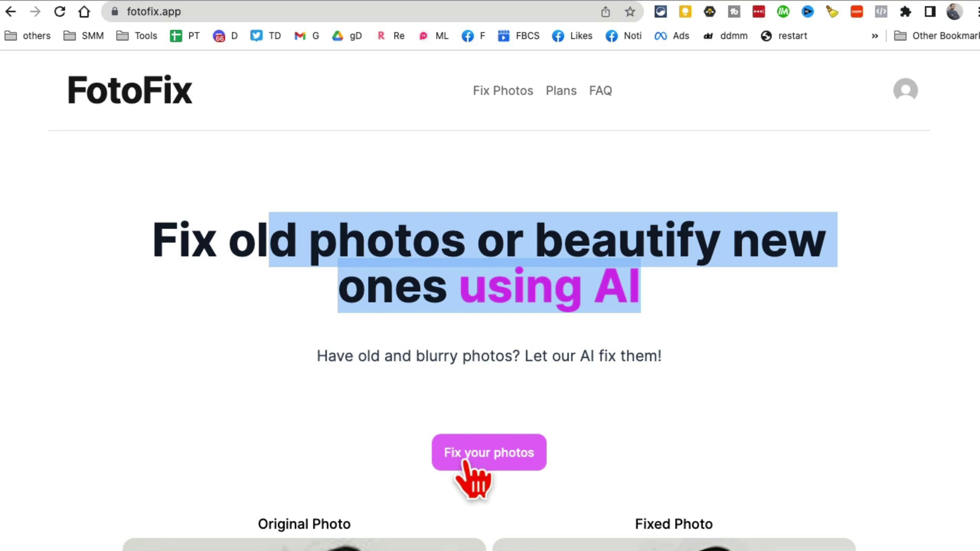
pyautogui.click(504, 460)
pyautogui.click(543, 465)
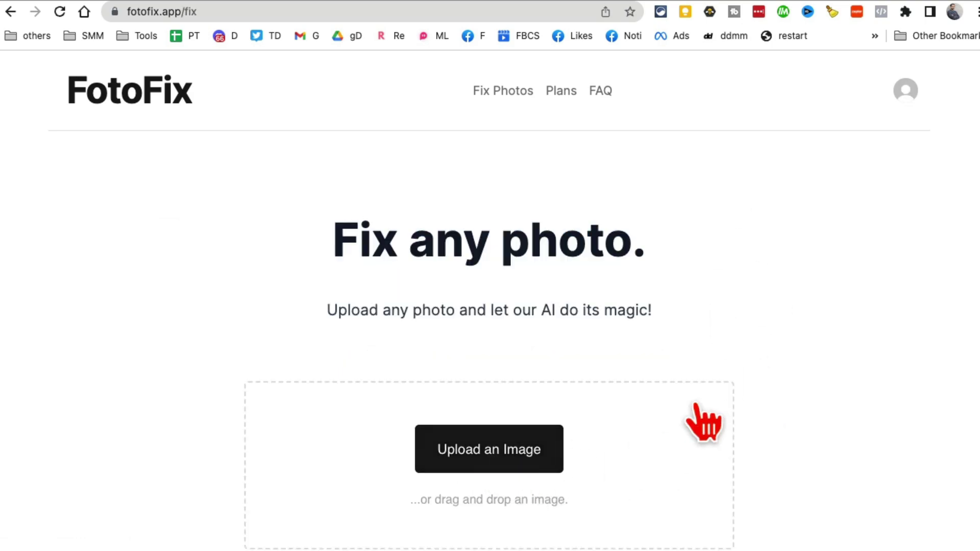
pyautogui.doubleClick(469, 106)
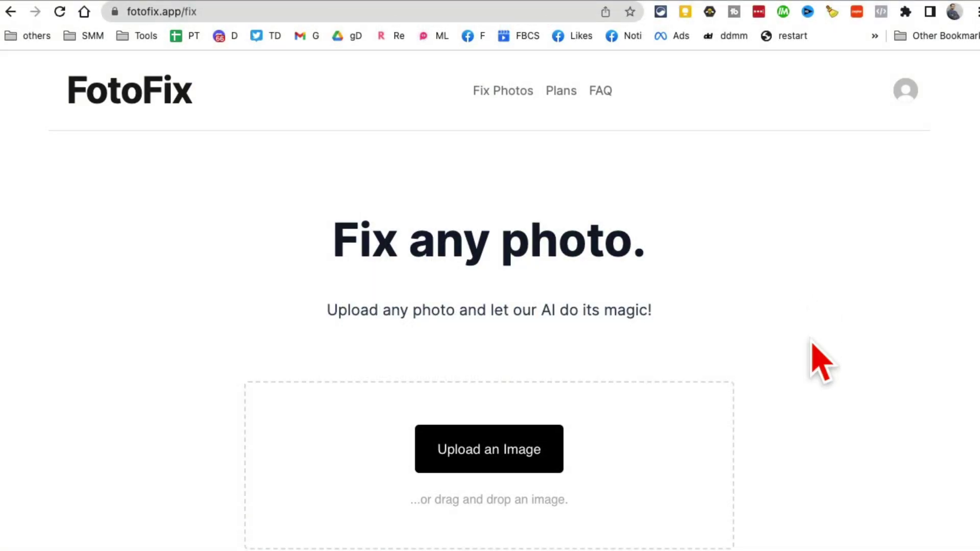
pyautogui.scroll(-2, 835, 375)
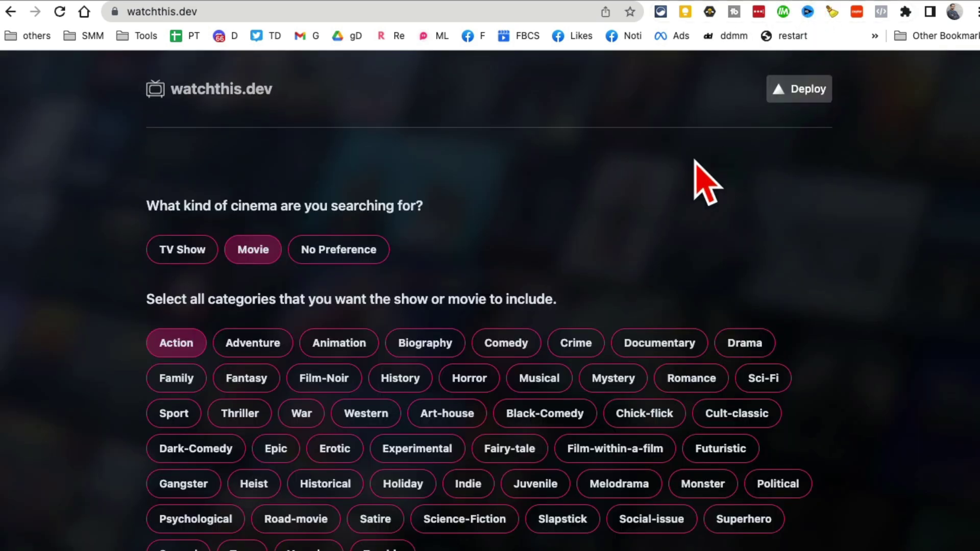
# - Return to the watchthis.dev home page and start the recommendation questionnaire
pyautogui.click(200, 90)
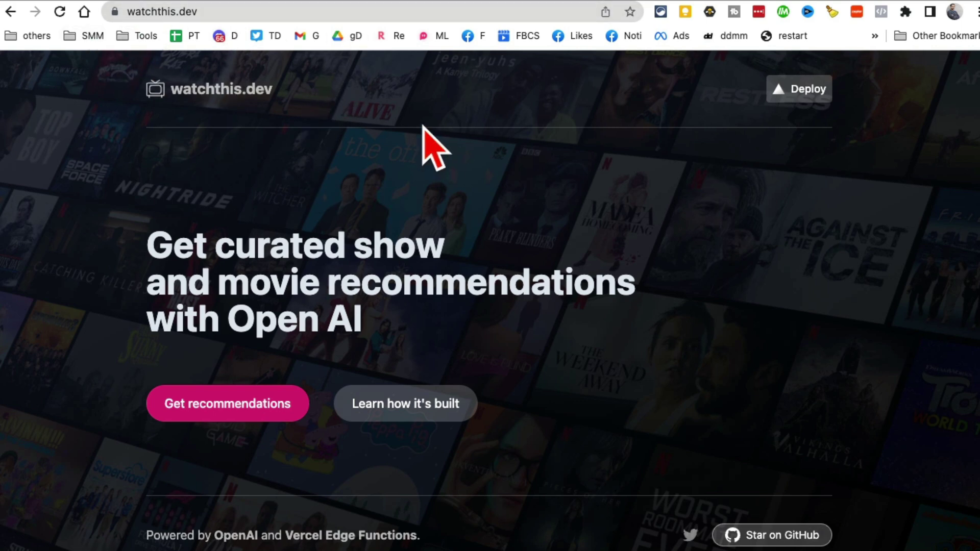
pyautogui.click(242, 11)
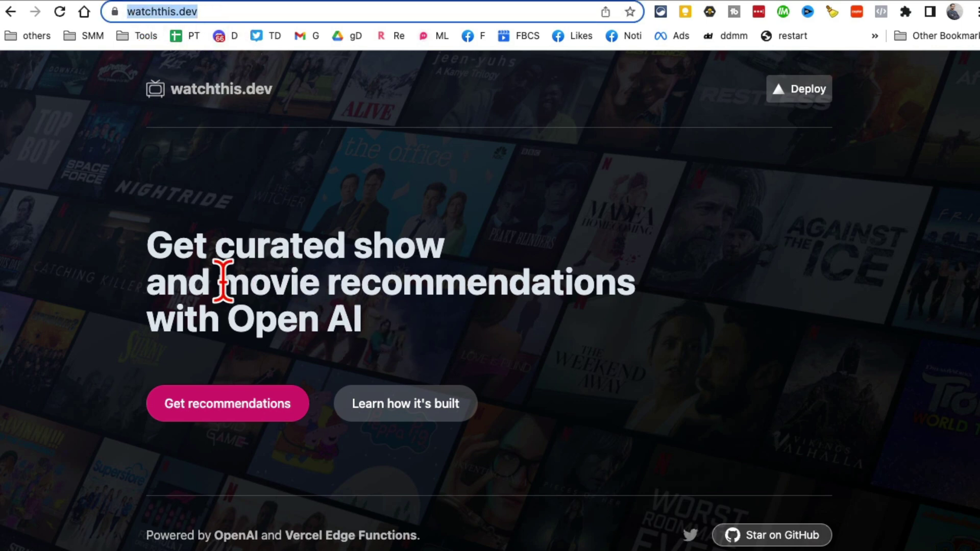
pyautogui.moveTo(224, 281); pyautogui.dragTo(556, 275)
pyautogui.scroll(-1, 717, 368)
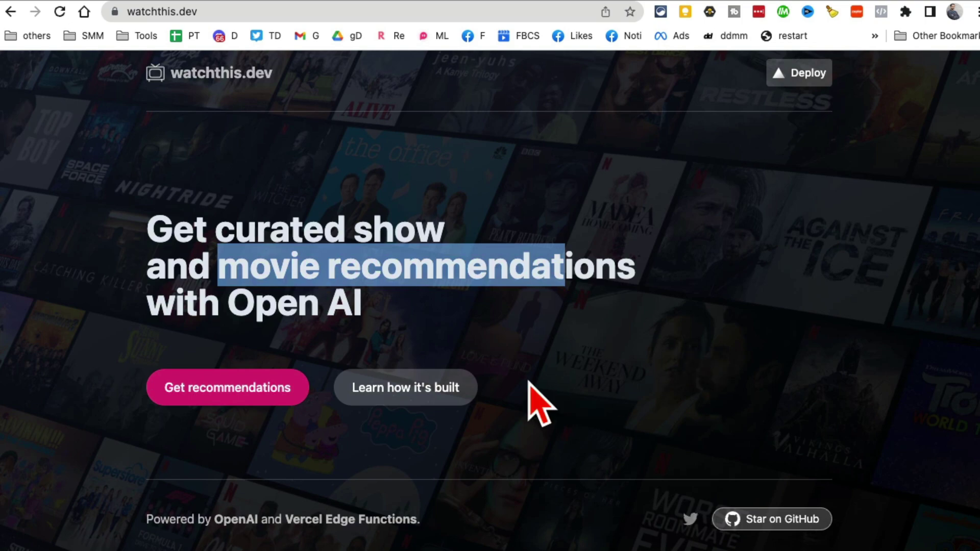
pyautogui.click(228, 392)
pyautogui.scroll(-3, 776, 296)
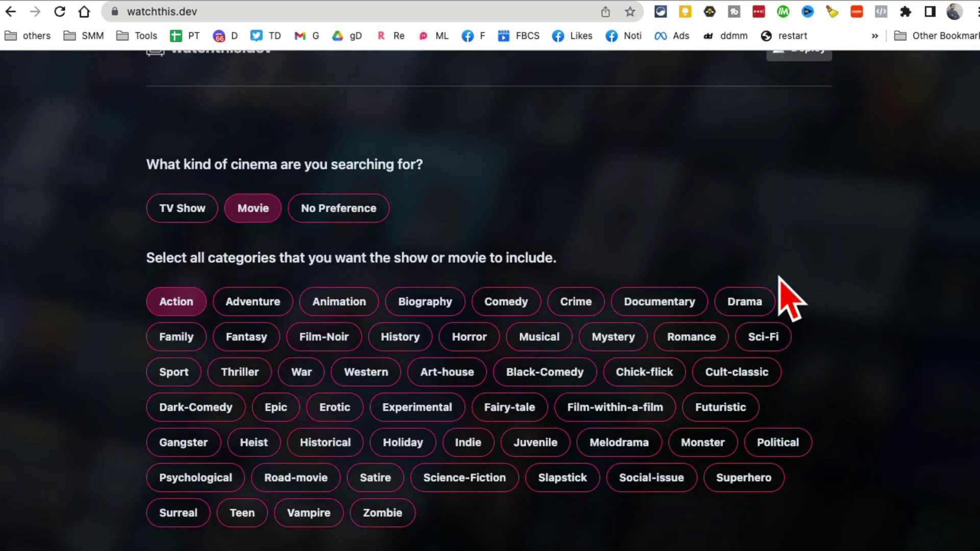
# - Choose Movie as the cinema type and add the Fantasy, Thriller and War categories
pyautogui.click(182, 176)
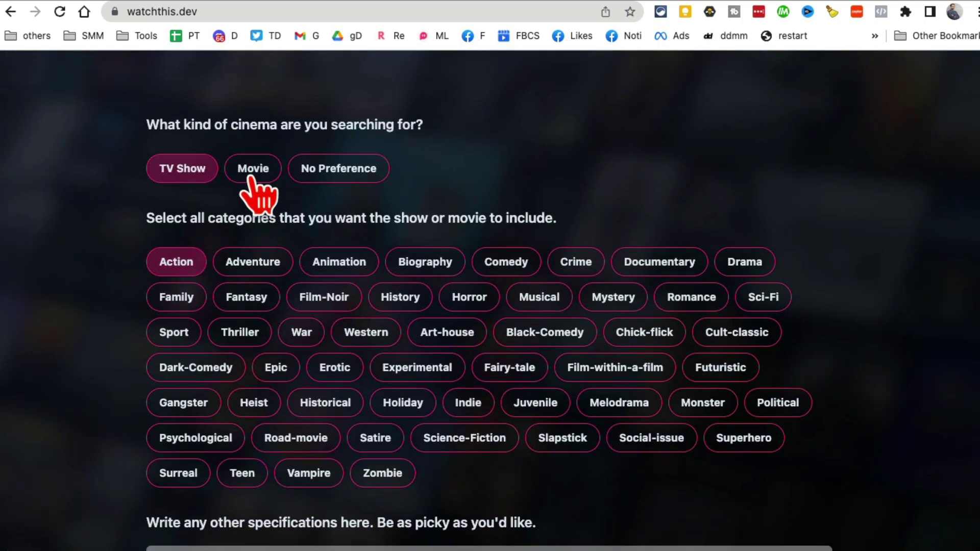
pyautogui.click(249, 177)
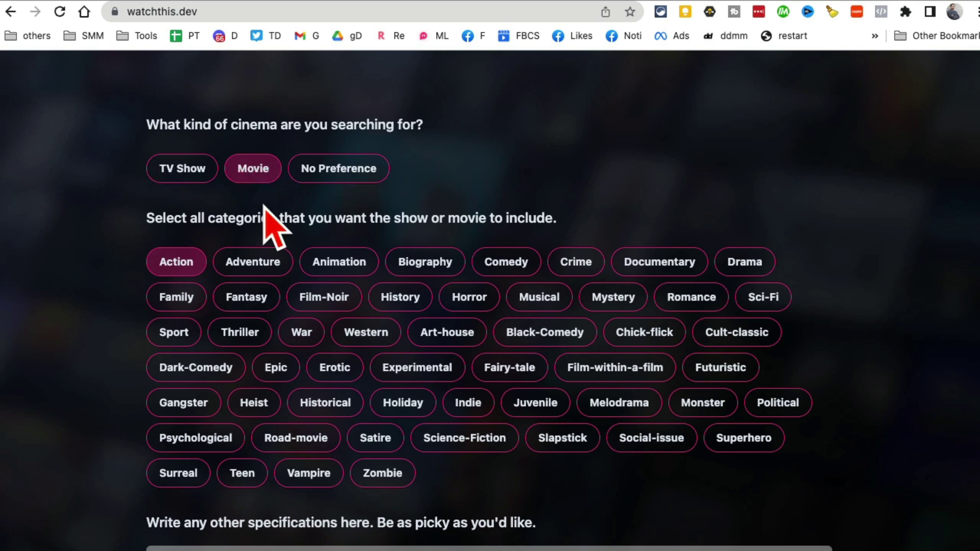
pyautogui.click(250, 305)
pyautogui.click(254, 334)
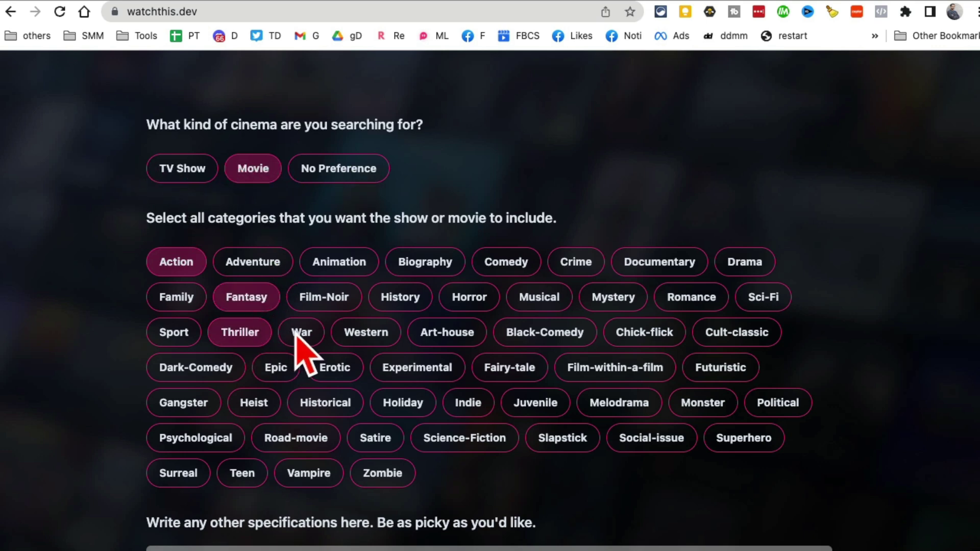
pyautogui.click(297, 333)
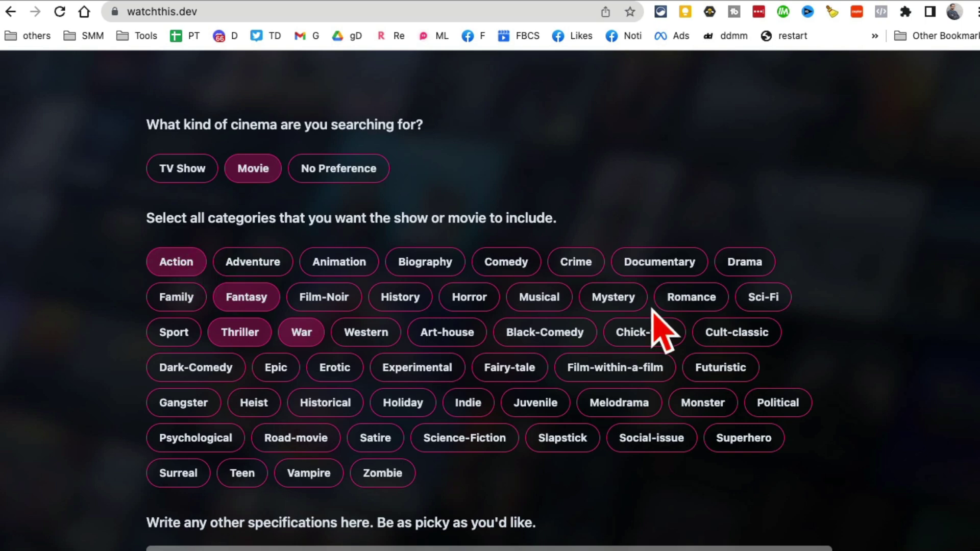
pyautogui.scroll(-6, 658, 331)
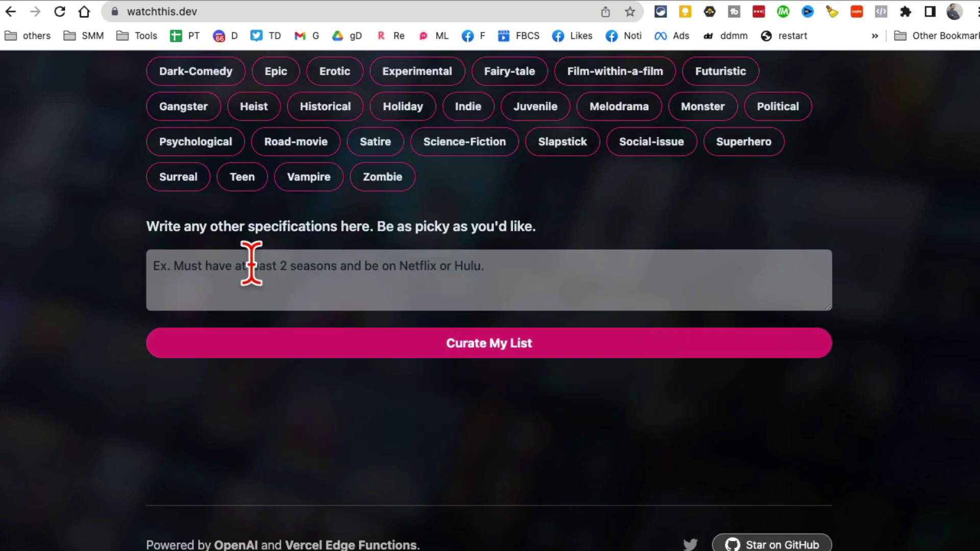
# - Curate the movie list and browse picks like Saving Private Ryan and Pacific Rim
pyautogui.click(469, 347)
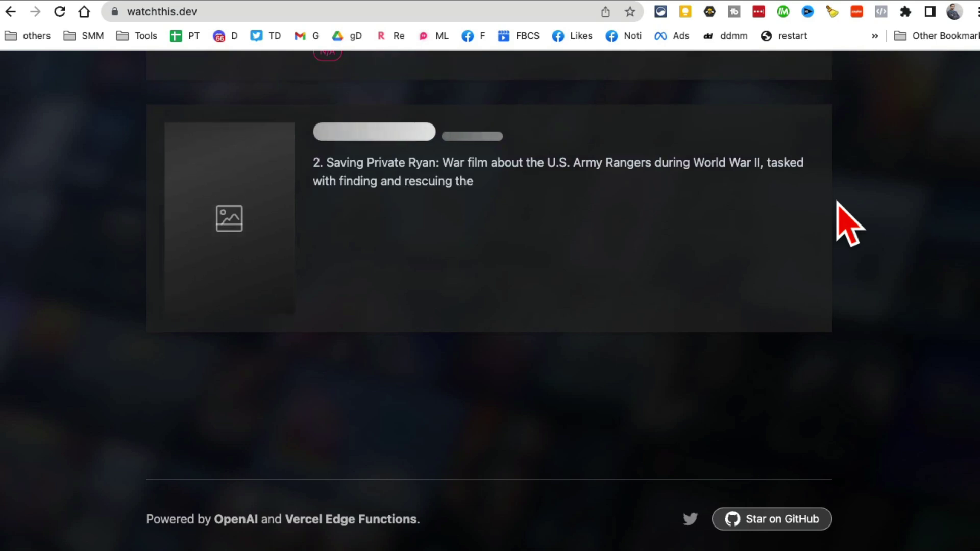
pyautogui.scroll(6, 837, 201)
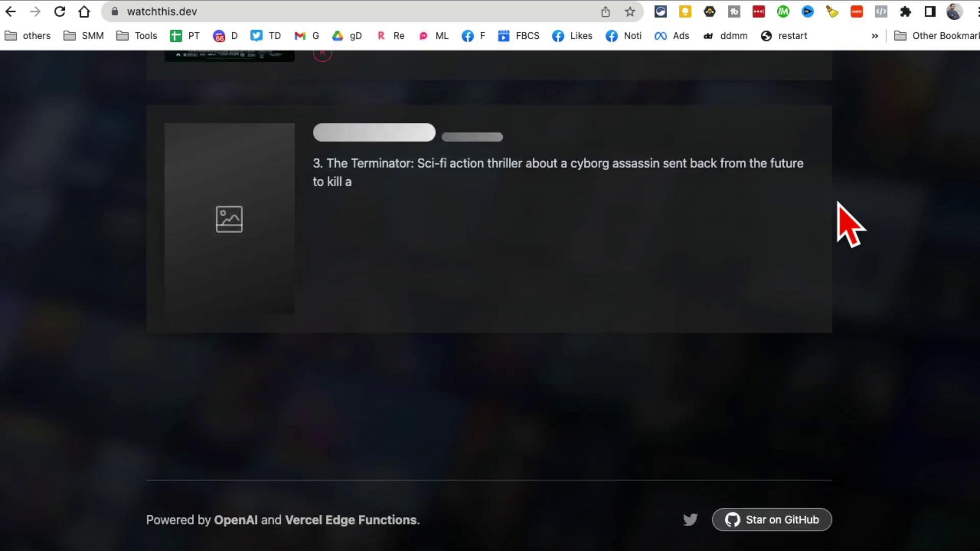
pyautogui.scroll(3, 847, 225)
pyautogui.scroll(2, 838, 202)
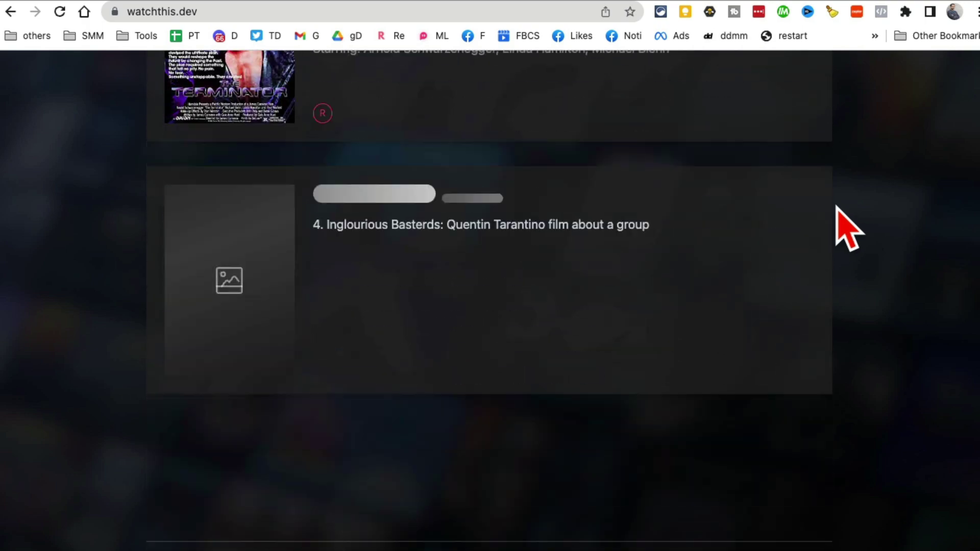
pyautogui.scroll(8, 837, 209)
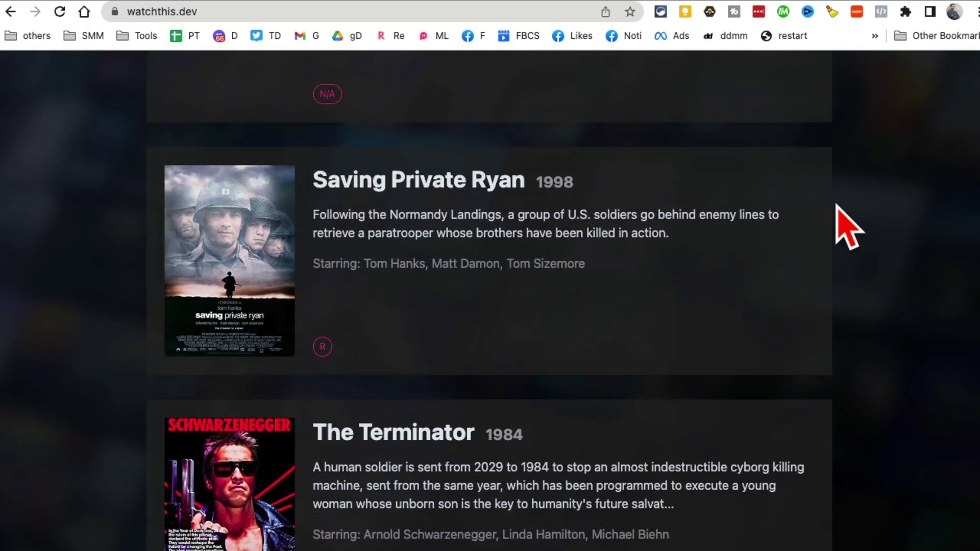
pyautogui.scroll(8, 765, 316)
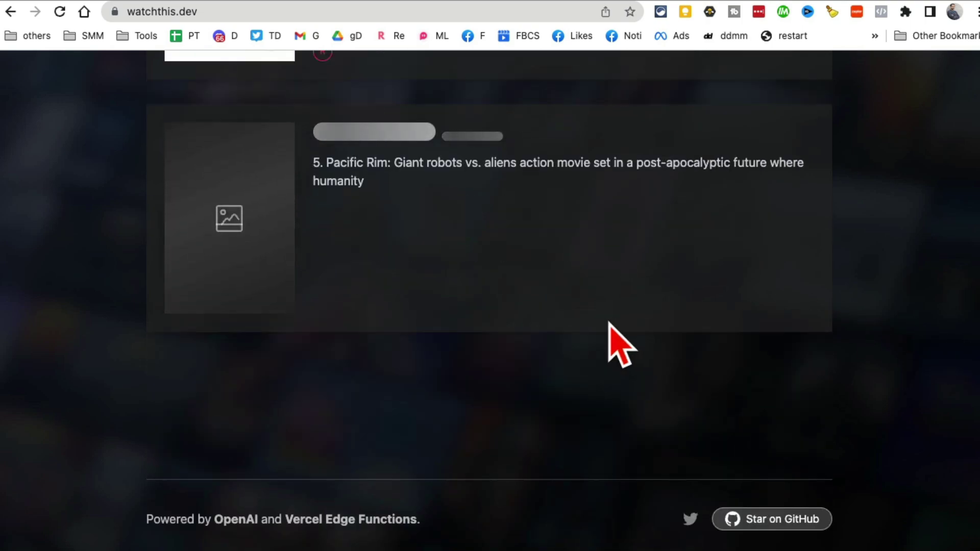
pyautogui.scroll(8, 607, 327)
pyautogui.scroll(7, 612, 322)
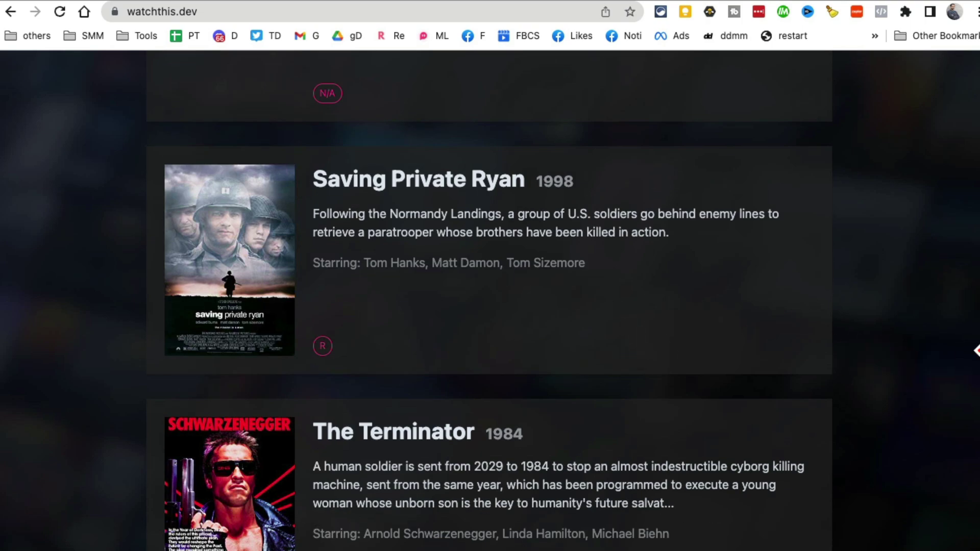
pyautogui.scroll(8, 489, 306)
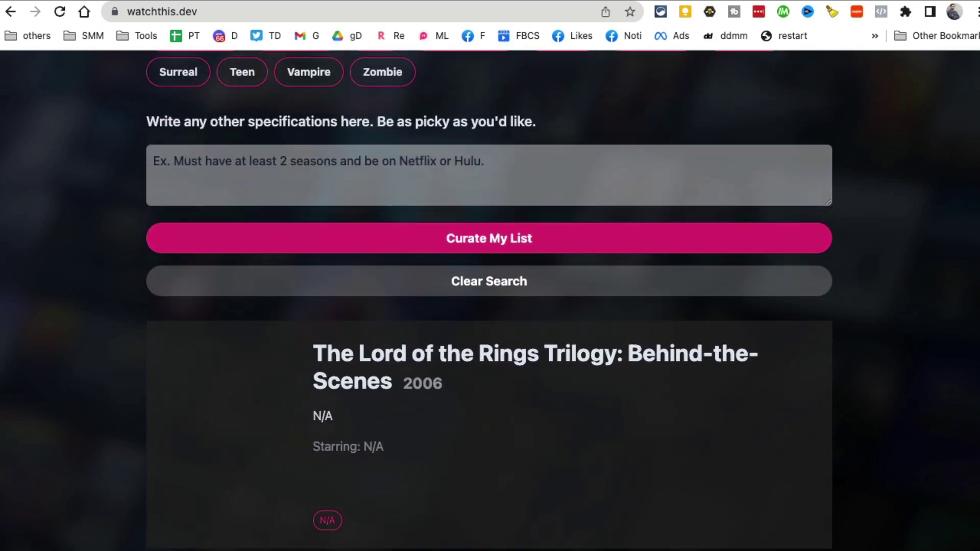
pyautogui.scroll(-8, 976, 386)
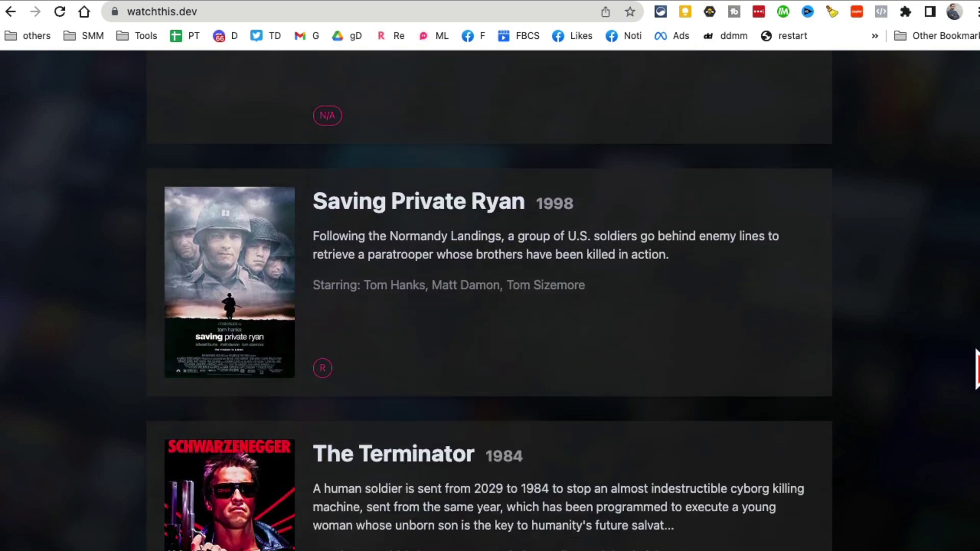
pyautogui.scroll(-3, 976, 387)
pyautogui.scroll(1, 517, 306)
pyautogui.scroll(-2, 613, 344)
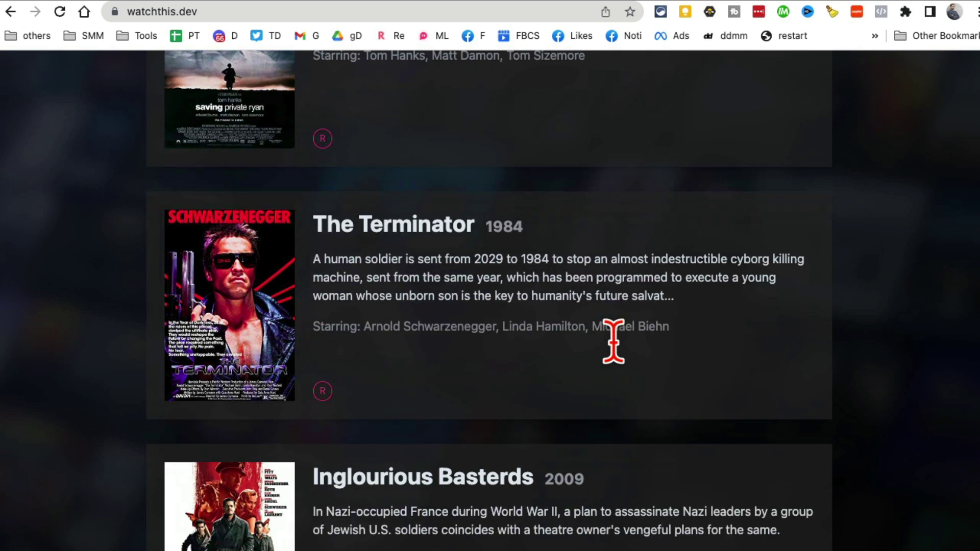
pyautogui.scroll(-2, 614, 343)
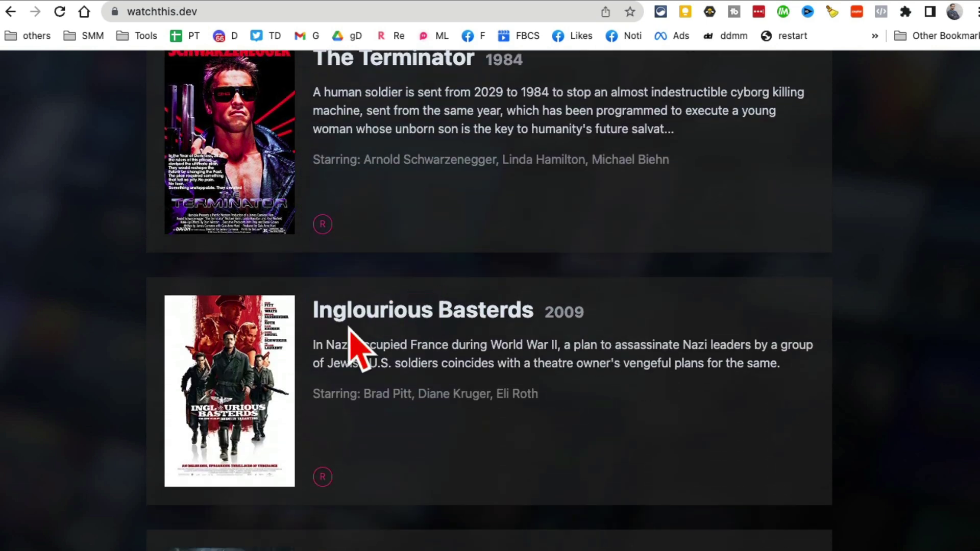
pyautogui.scroll(-3, 531, 313)
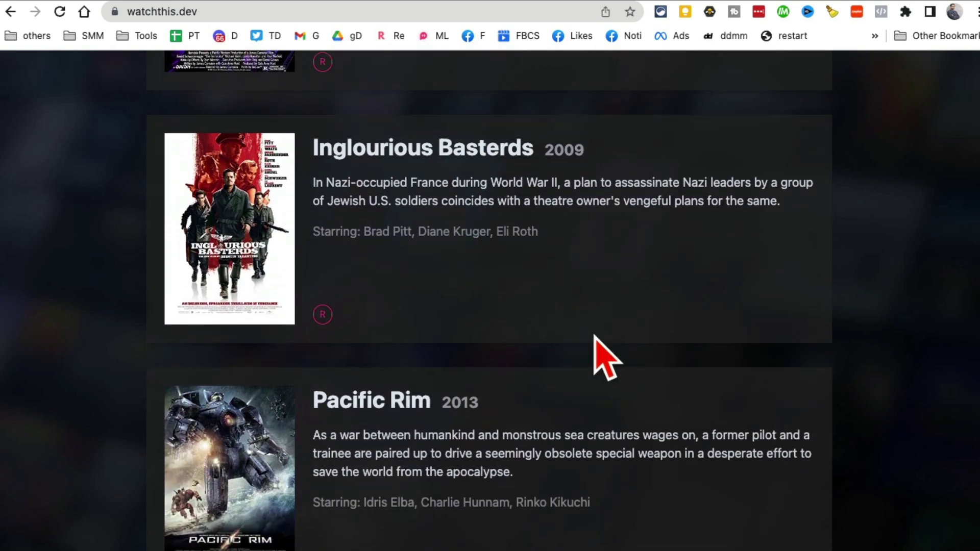
pyautogui.scroll(9, 602, 349)
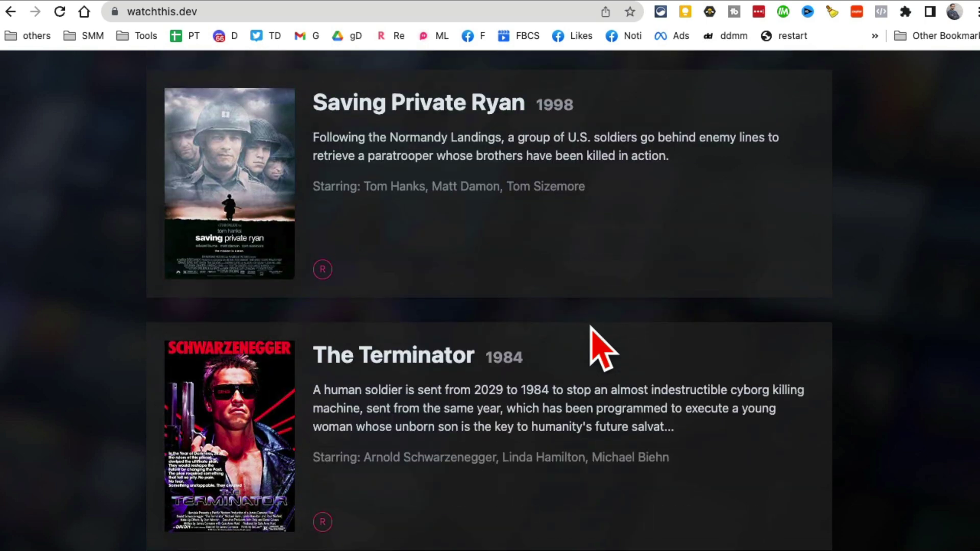
pyautogui.scroll(5, 591, 327)
pyautogui.scroll(-5, 458, 367)
pyautogui.scroll(20, 460, 388)
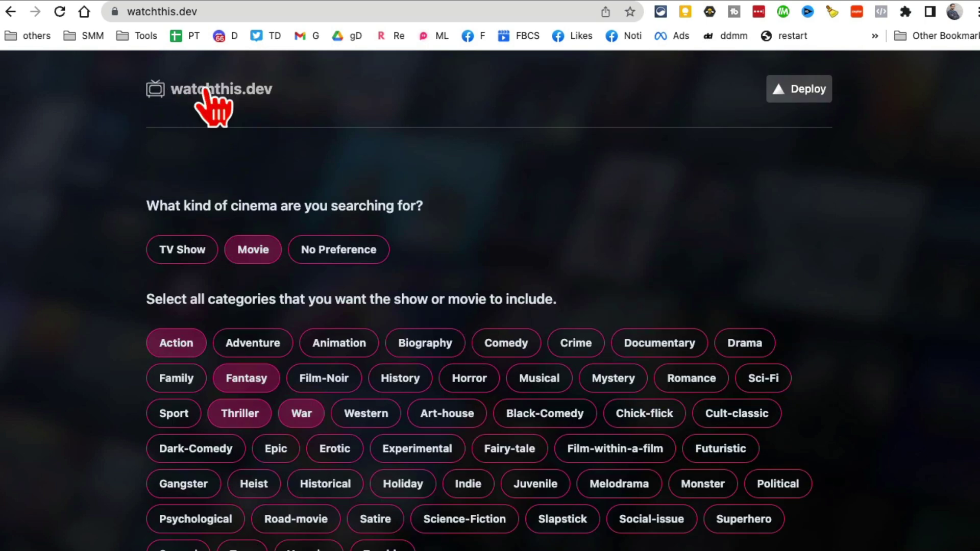
# - Return to the watchthis.dev home page and highlight 'movie recommendations' in its headline
pyautogui.click(213, 107)
pyautogui.moveTo(249, 280); pyautogui.dragTo(575, 280)
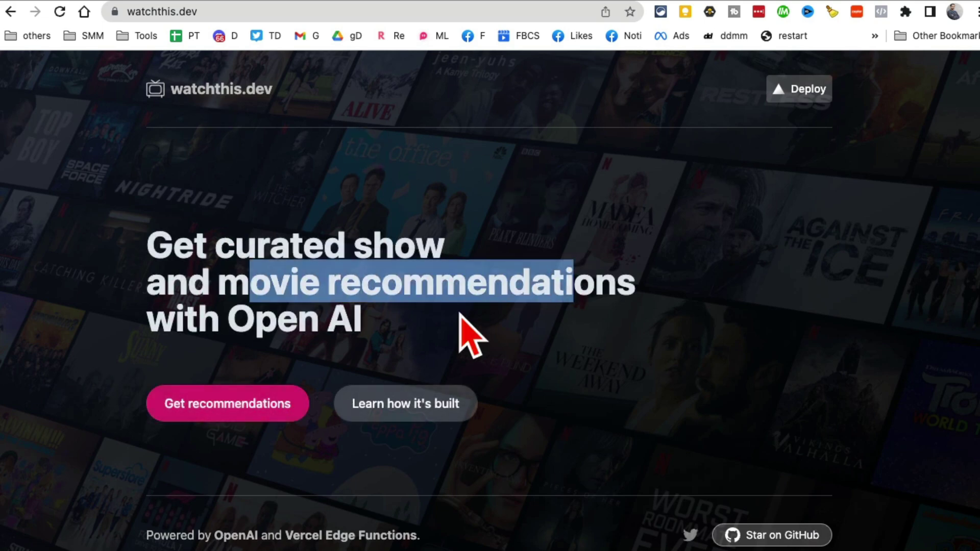